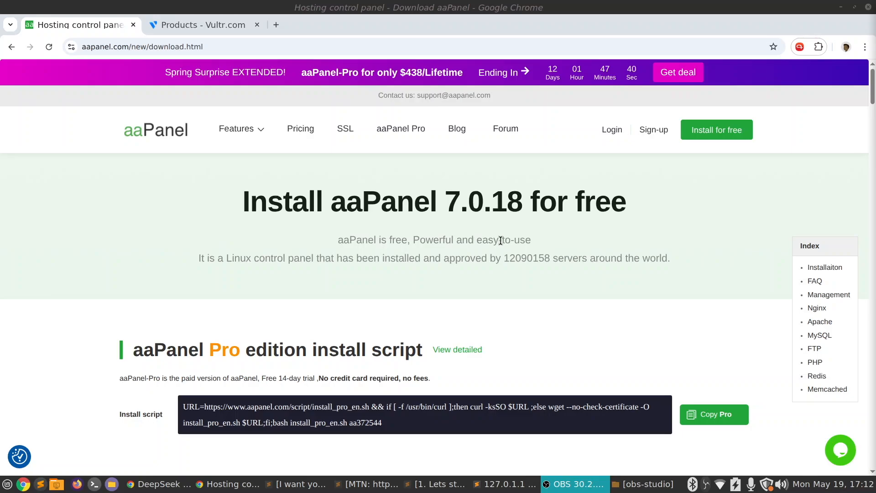
Review the aaPanel download page, comparing the install scripts offered for the Pro and Free editions
{"action": "left_click", "coordinate": [216, 26]}
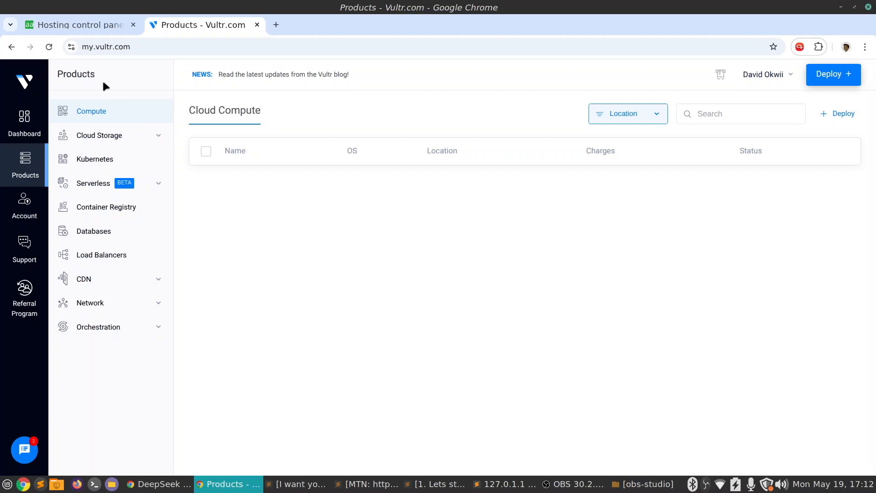
{"action": "left_click", "coordinate": [108, 25]}
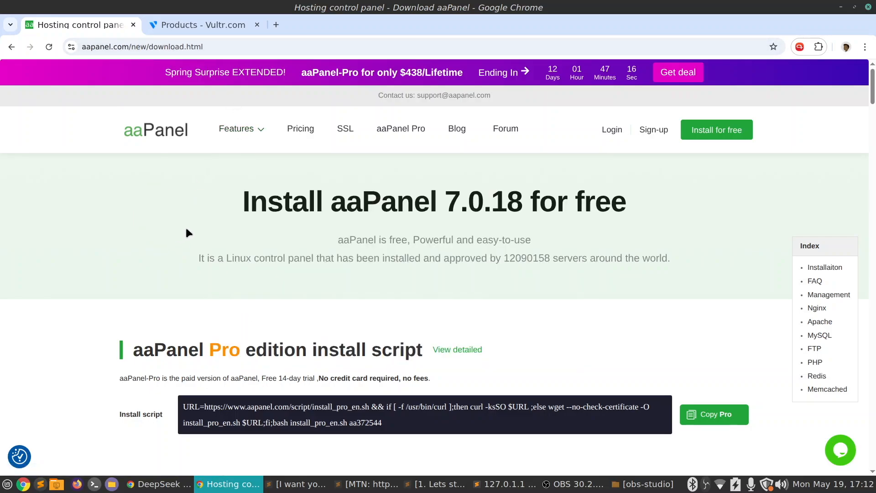
{"action": "scroll", "coordinate": [229, 254], "scroll_direction": "down", "scroll_amount": 5}
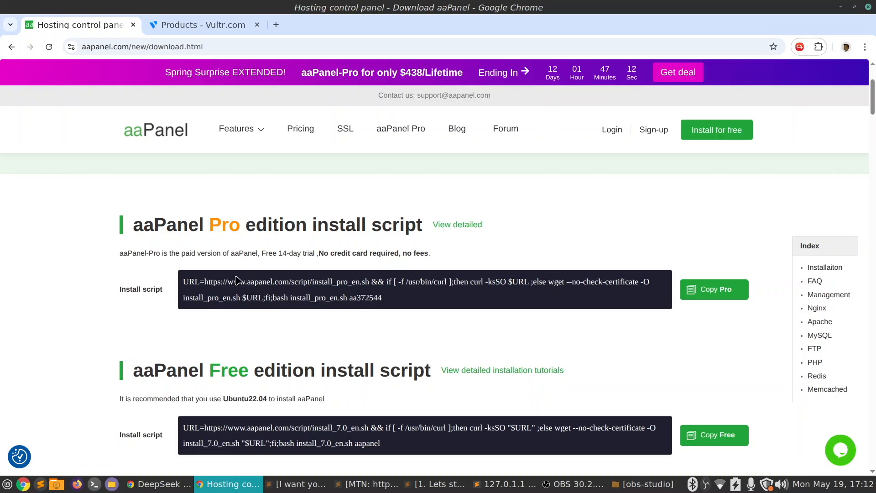
{"action": "left_click_drag", "start_coordinate": [143, 225], "coordinate": [313, 229]}
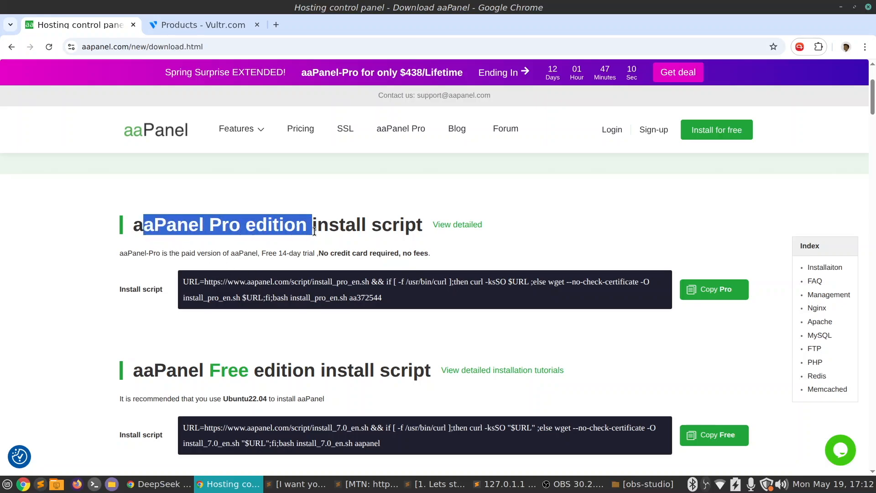
{"action": "left_click", "coordinate": [339, 236]}
{"action": "scroll", "coordinate": [379, 298], "scroll_direction": "down", "scroll_amount": 5}
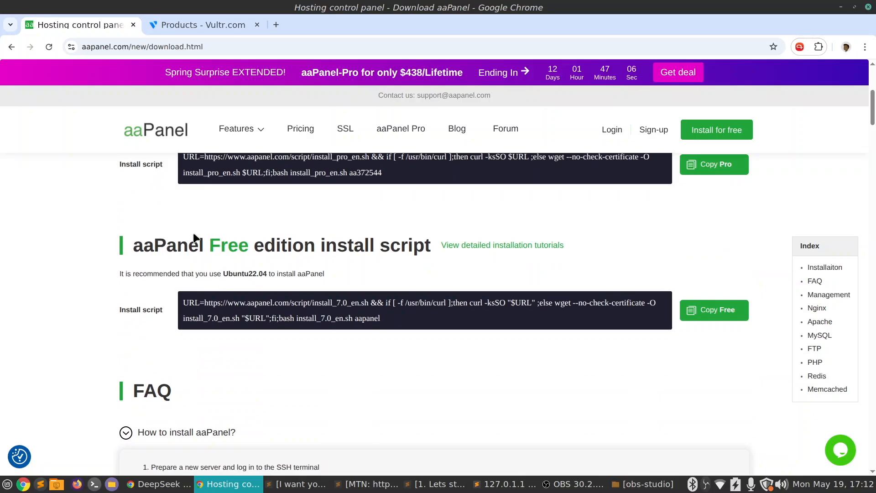
{"action": "left_click_drag", "start_coordinate": [282, 249], "coordinate": [371, 262]}
{"action": "left_click", "coordinate": [370, 260]}
Start deploying a new server in Vultr and choose the Shared CPU type
{"action": "left_click", "coordinate": [216, 21]}
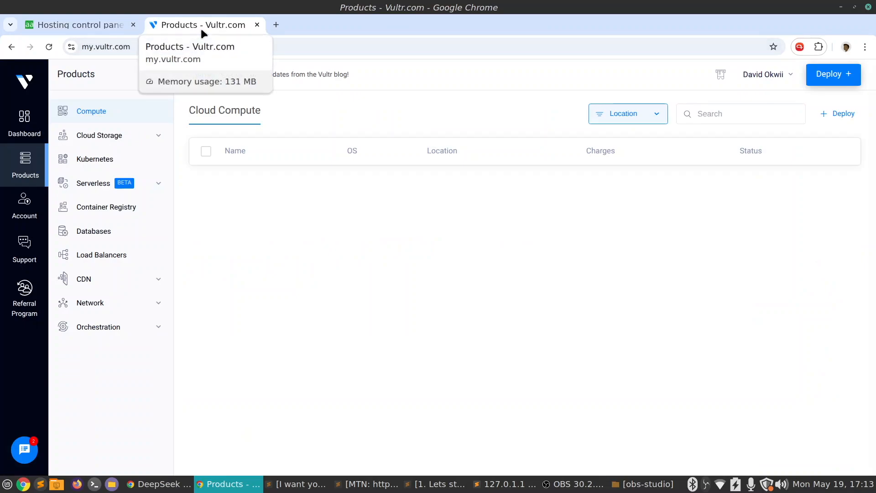
{"action": "left_click", "coordinate": [835, 75]}
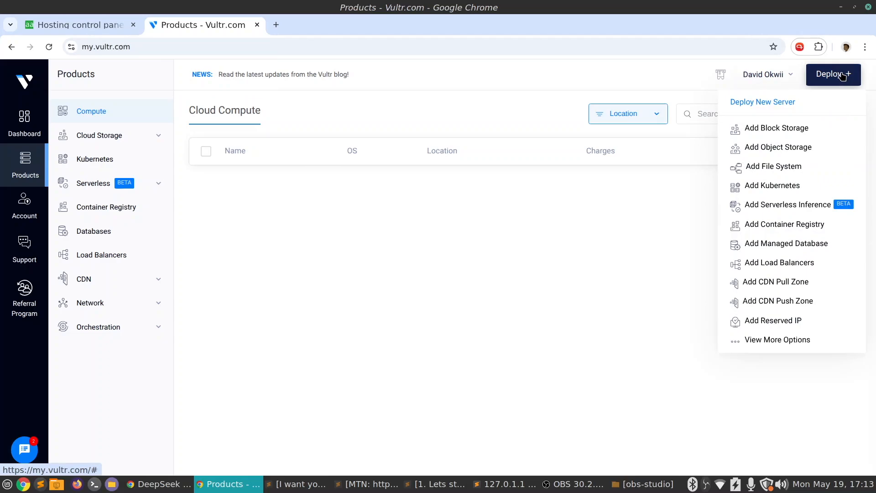
{"action": "left_click", "coordinate": [776, 101]}
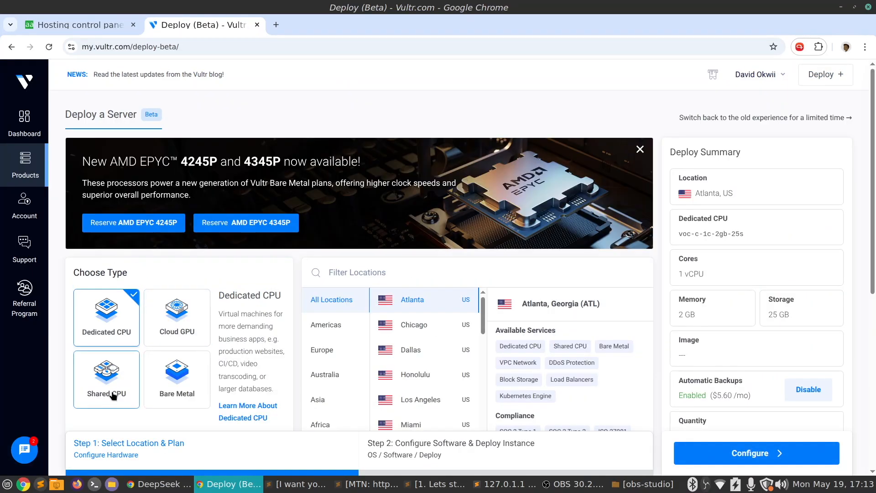
{"action": "left_click", "coordinate": [114, 395]}
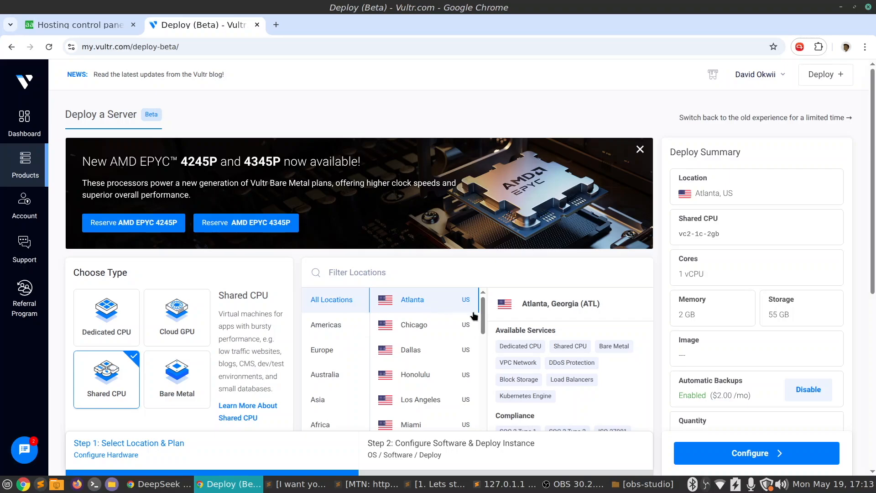
Select the vc2-1c-1gb plan with 1 vCPU, 1 GB memory and 25 GB SSD at $5.00/mo
{"action": "scroll", "coordinate": [456, 310], "scroll_direction": "down", "scroll_amount": 4}
{"action": "scroll", "coordinate": [442, 320], "scroll_direction": "down", "scroll_amount": 8}
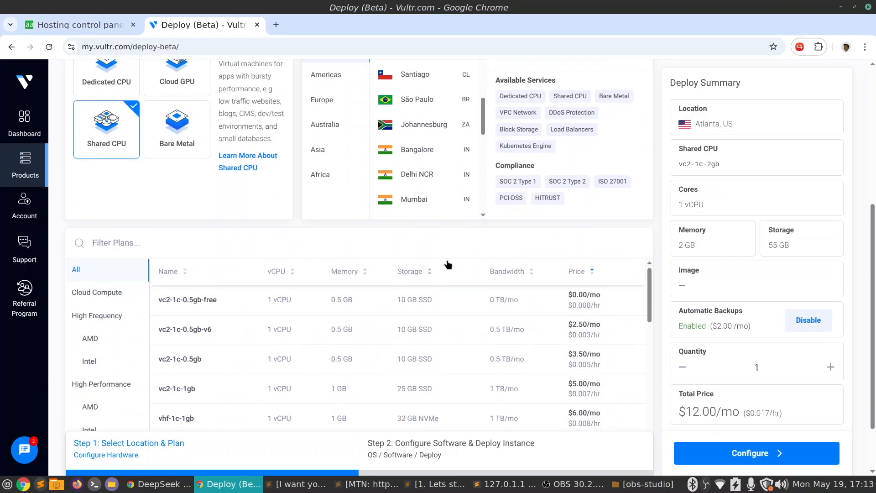
{"action": "scroll", "coordinate": [436, 268], "scroll_direction": "down", "scroll_amount": 1}
{"action": "scroll", "coordinate": [412, 345], "scroll_direction": "up", "scroll_amount": 2}
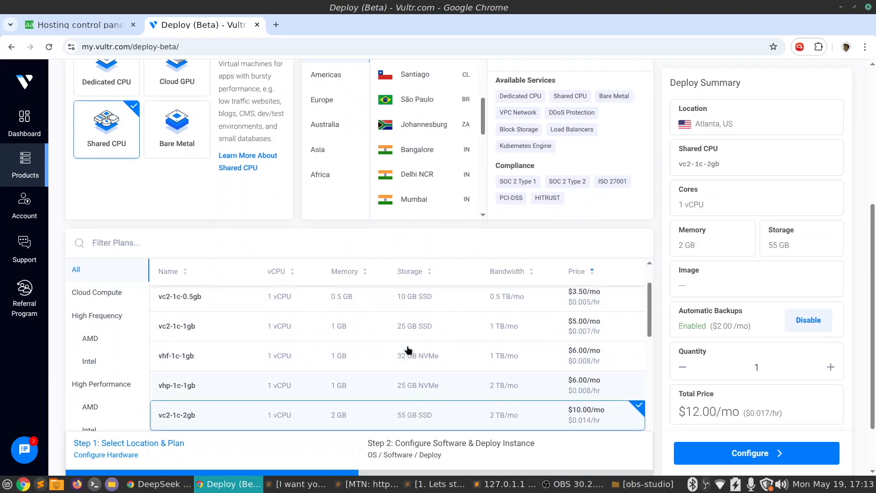
{"action": "left_click", "coordinate": [501, 328]}
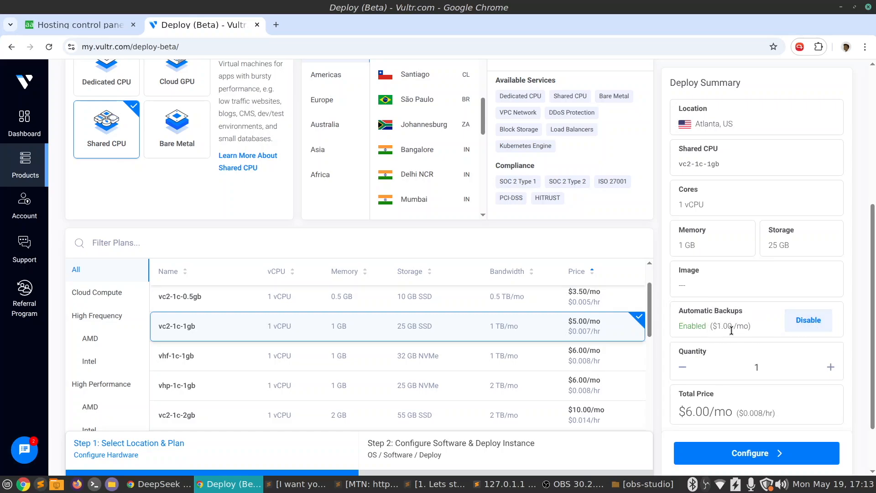
Disable automatic backups for the new server and accept the risks
{"action": "left_click", "coordinate": [808, 320]}
{"action": "left_click", "coordinate": [357, 320]}
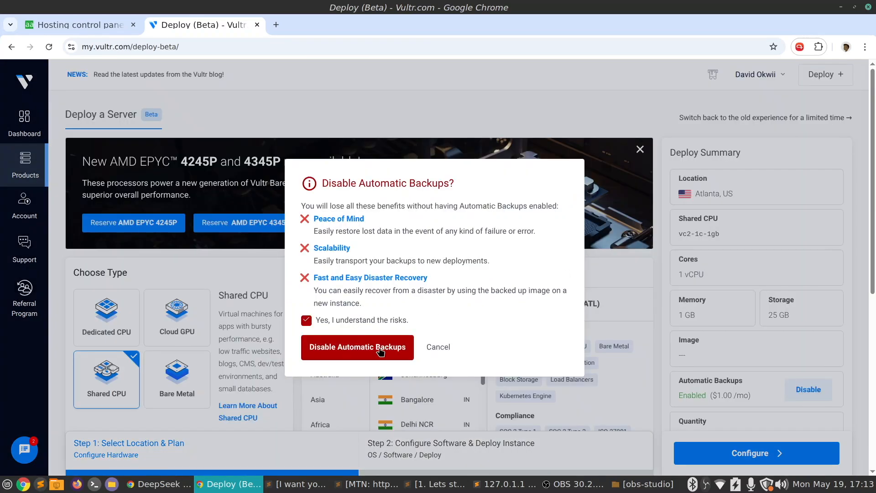
{"action": "left_click", "coordinate": [379, 351]}
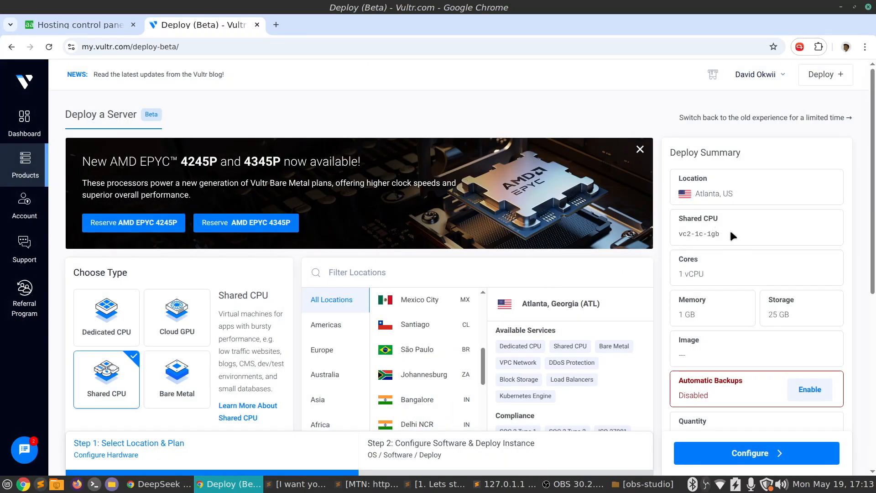
Proceed to the software configuration and choose Ubuntu 22.04 x64, checking it against the version aaPanel recommends
{"action": "scroll", "coordinate": [730, 233], "scroll_direction": "down", "scroll_amount": 5}
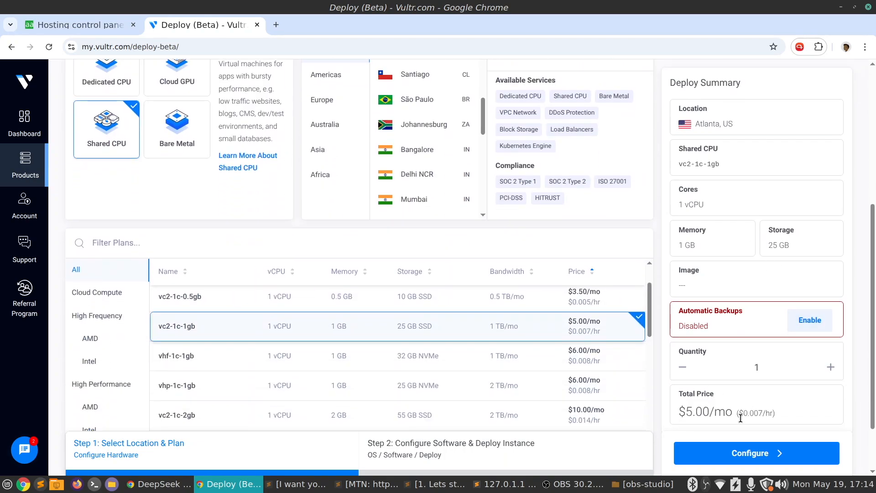
{"action": "left_click", "coordinate": [754, 454]}
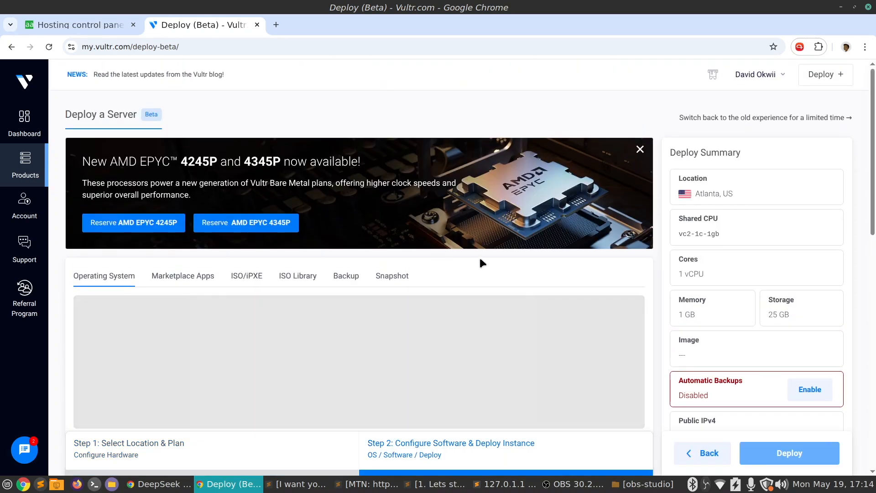
{"action": "scroll", "coordinate": [333, 297], "scroll_direction": "down", "scroll_amount": 3}
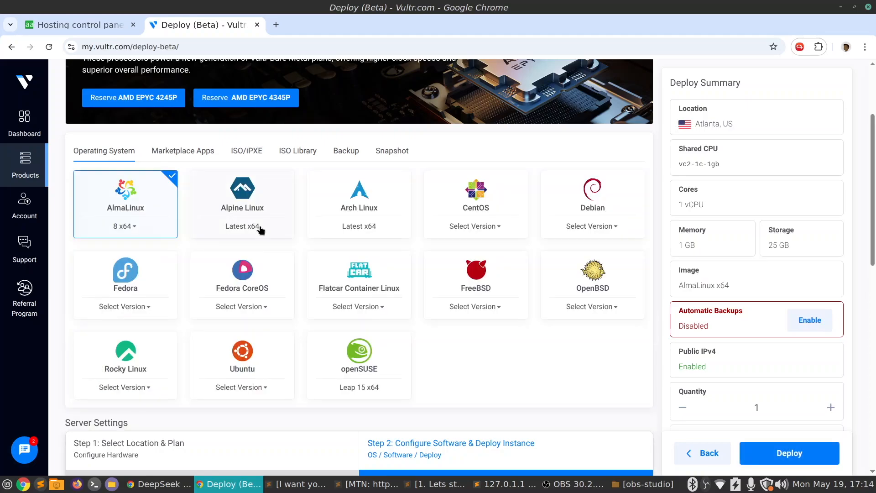
{"action": "mouse_move", "coordinate": [256, 363]}
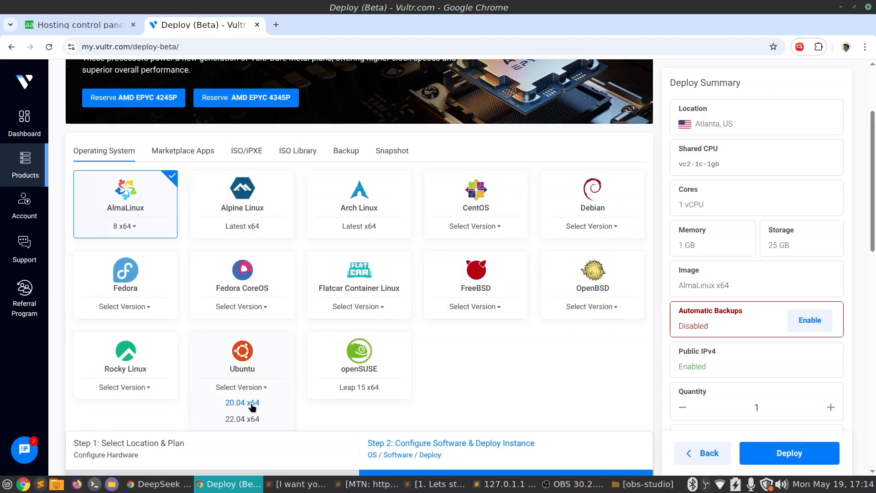
{"action": "left_click", "coordinate": [252, 418]}
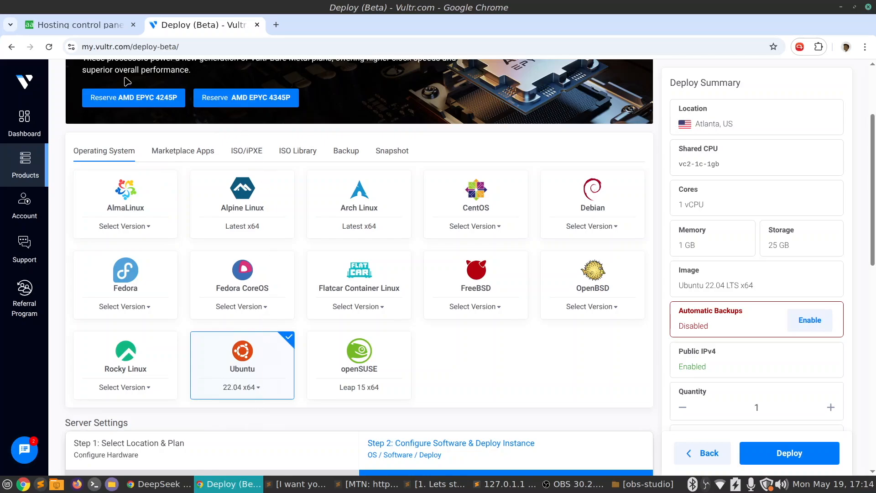
{"action": "left_click", "coordinate": [73, 25]}
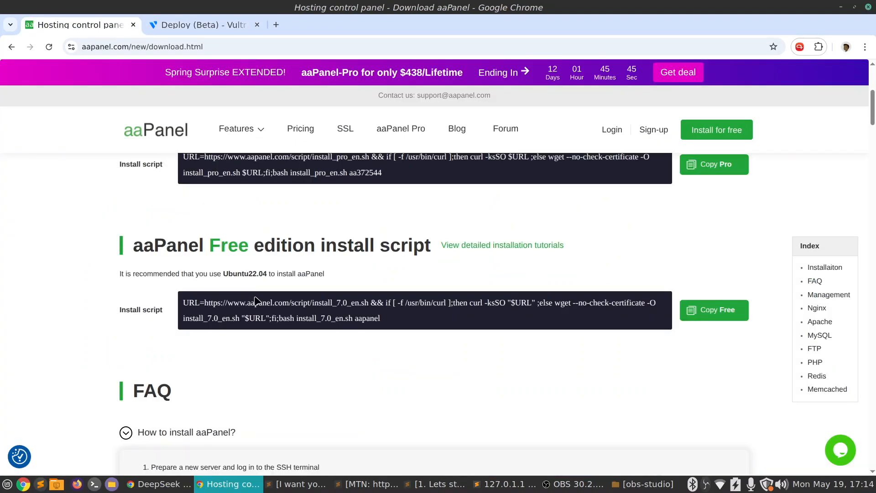
{"action": "left_click_drag", "start_coordinate": [227, 269], "coordinate": [275, 276]}
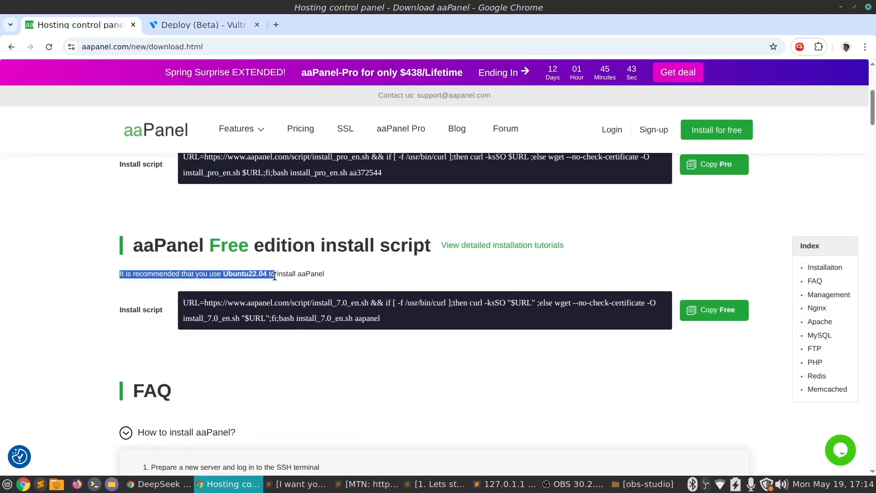
{"action": "left_click", "coordinate": [207, 32]}
{"action": "scroll", "coordinate": [446, 322], "scroll_direction": "down", "scroll_amount": 5}
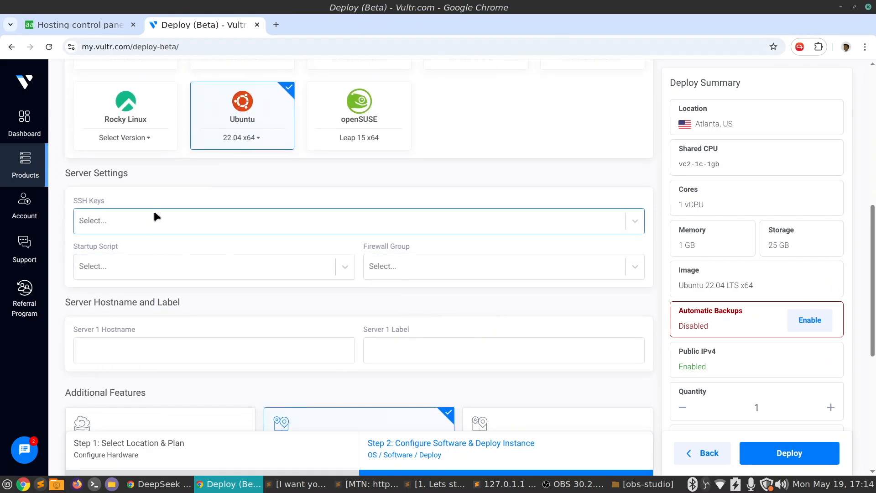
{"action": "left_click", "coordinate": [153, 223]}
{"action": "left_click", "coordinate": [202, 200]}
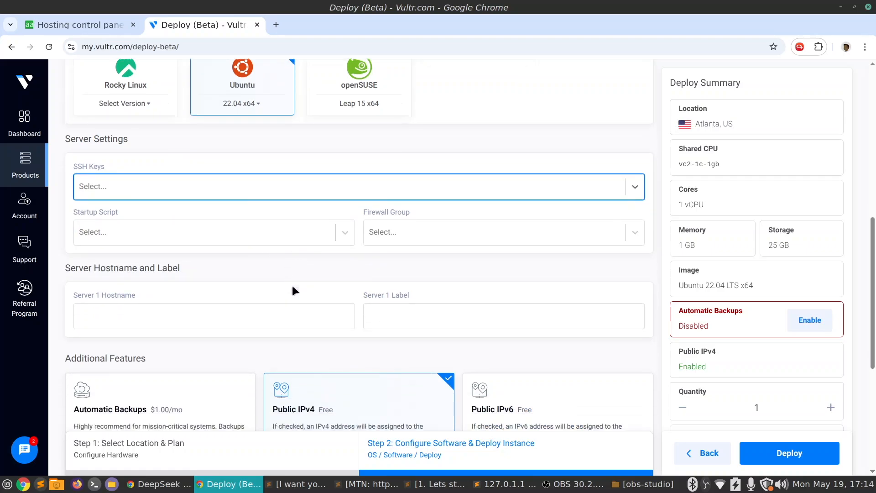
{"action": "scroll", "coordinate": [292, 286], "scroll_direction": "down", "scroll_amount": 2}
{"action": "left_click", "coordinate": [293, 287]}
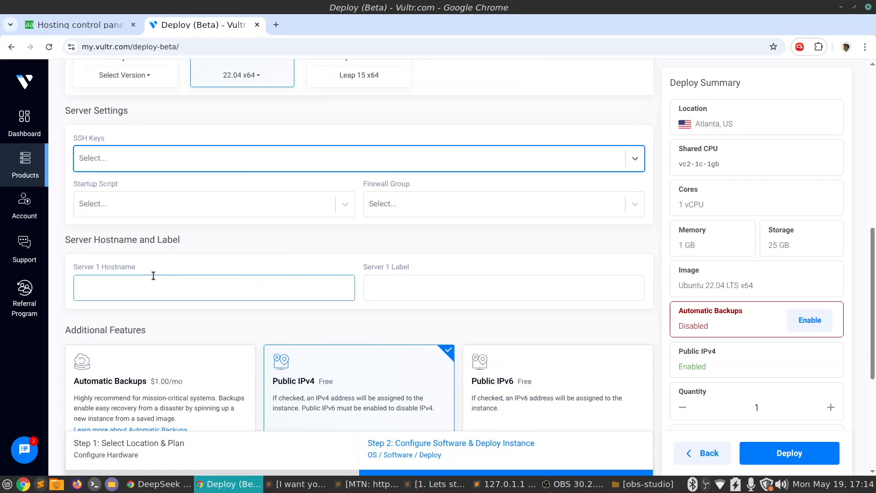
Set the server's hostname and label to panel.sitemonki.com using the saved suggestion
{"action": "left_click", "coordinate": [179, 288]}
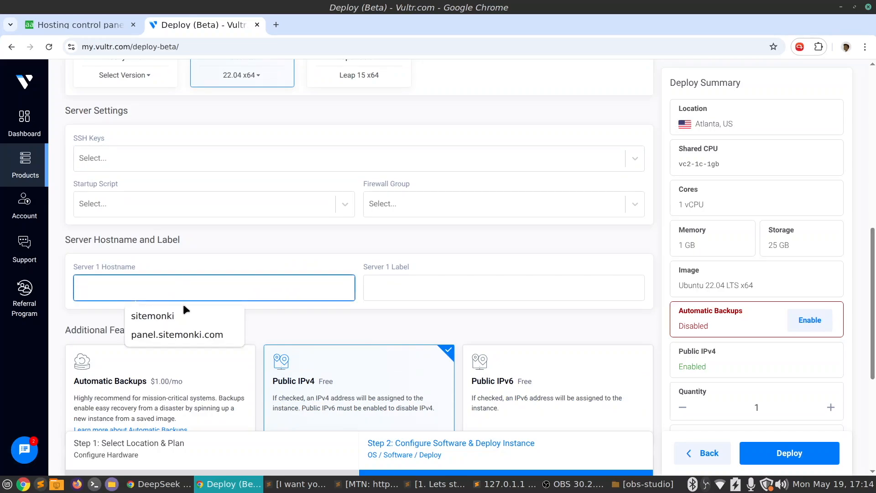
{"action": "left_click", "coordinate": [185, 335]}
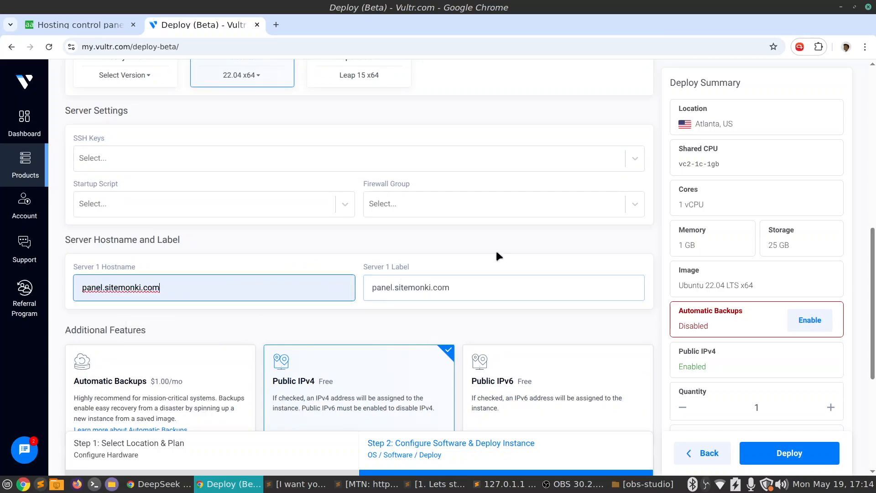
{"action": "scroll", "coordinate": [498, 248], "scroll_direction": "down", "scroll_amount": 2}
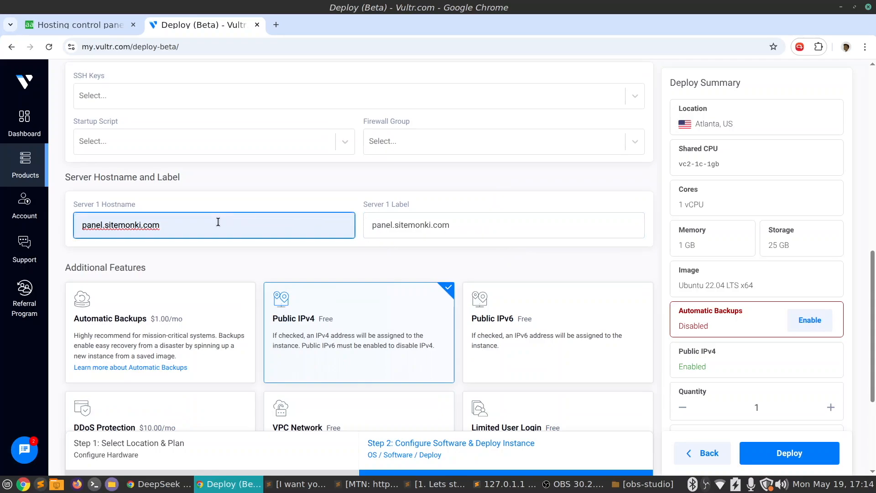
{"action": "left_click_drag", "start_coordinate": [218, 222], "coordinate": [78, 225]}
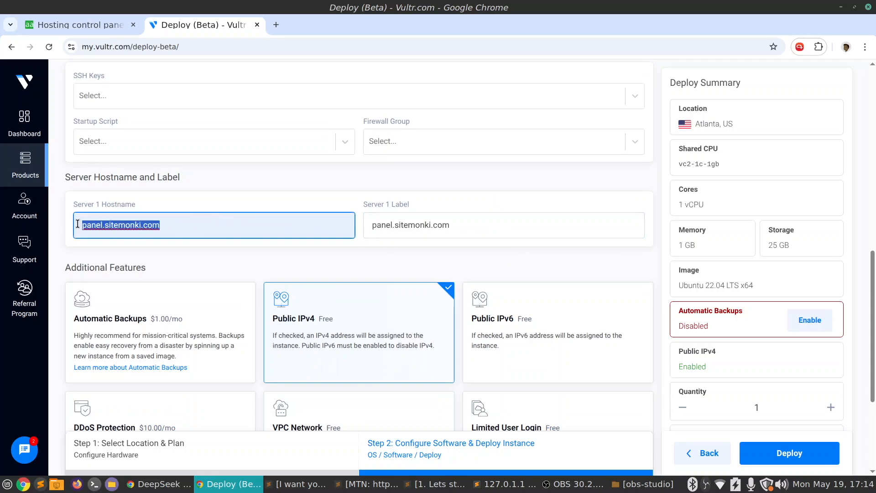
{"action": "left_click", "coordinate": [192, 228]}
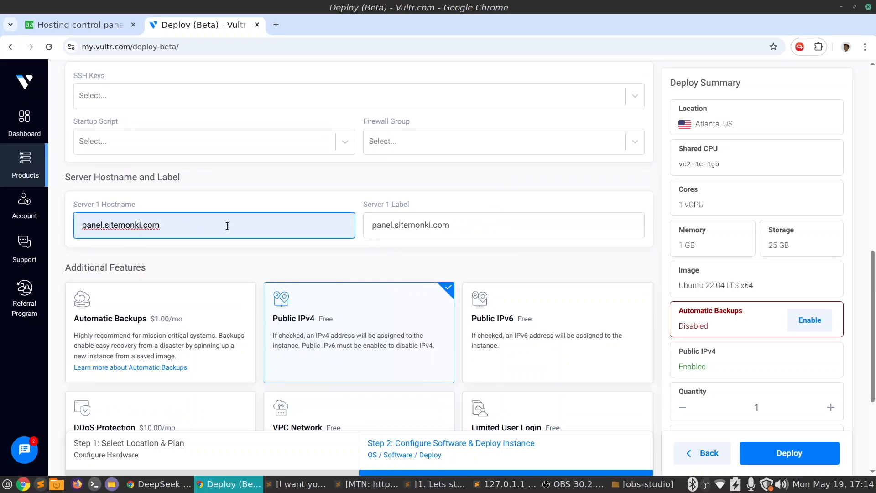
Review the additional features and the total price, keeping Public IPv4, and deploy the server
{"action": "scroll", "coordinate": [225, 226], "scroll_direction": "down", "scroll_amount": 4}
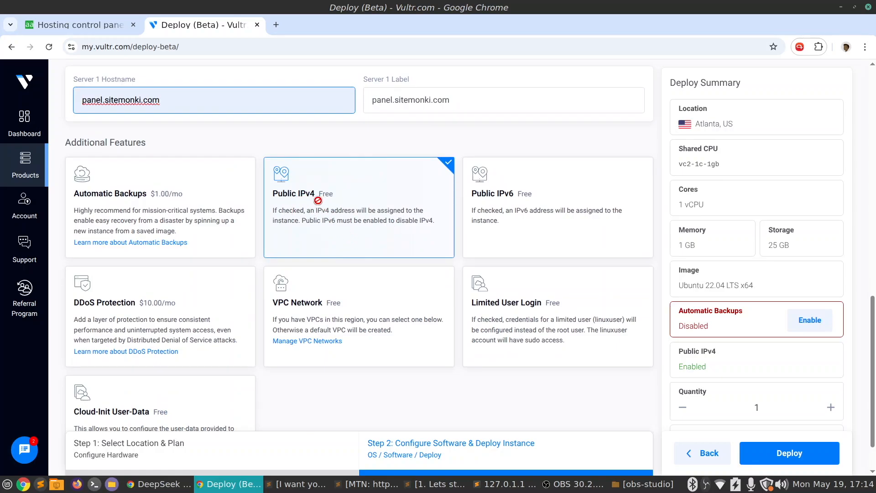
{"action": "scroll", "coordinate": [412, 221], "scroll_direction": "down", "scroll_amount": 2}
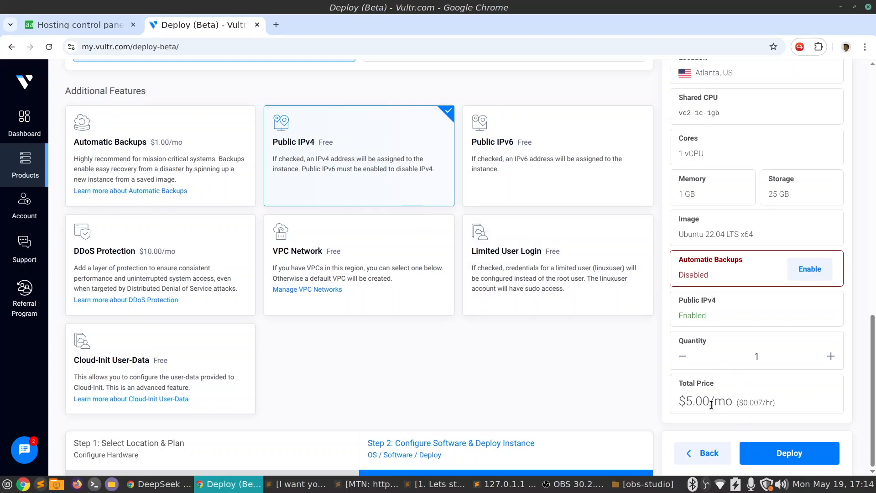
{"action": "left_click", "coordinate": [789, 454]}
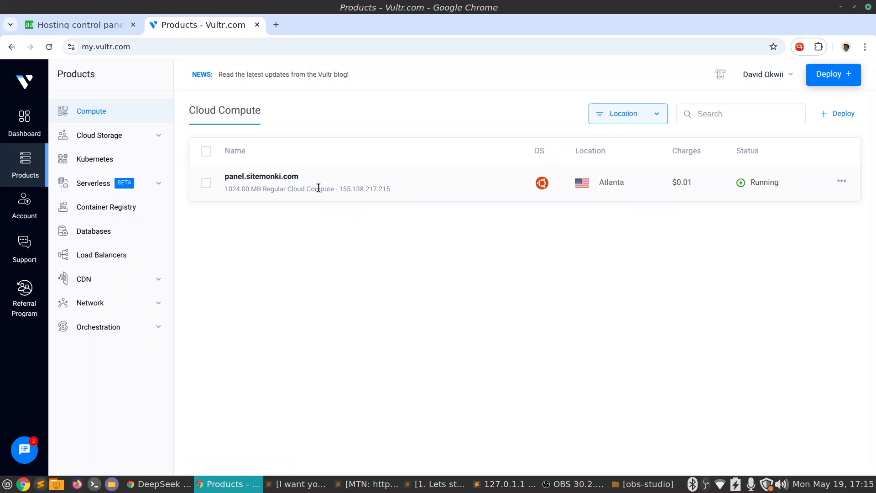
Open the panel.sitemonki.com server's overview and highlight its IP address in the connection details
{"action": "left_click", "coordinate": [281, 178]}
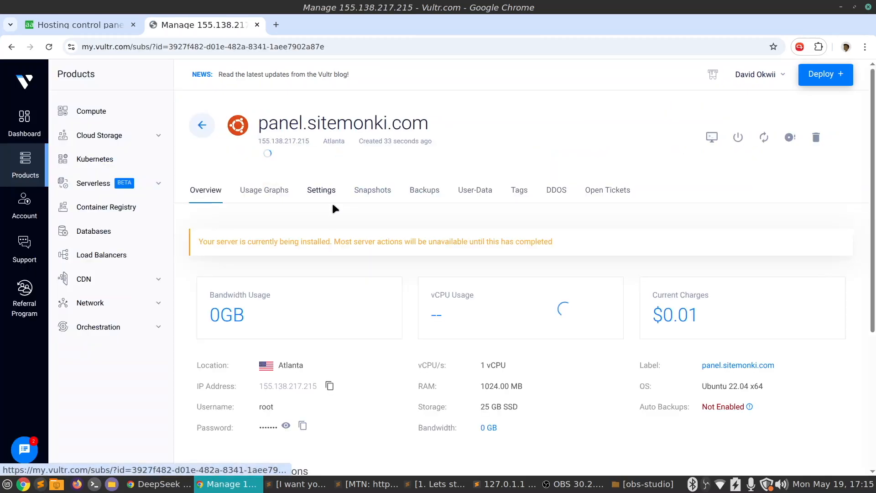
{"action": "scroll", "coordinate": [331, 216], "scroll_direction": "down", "scroll_amount": 8}
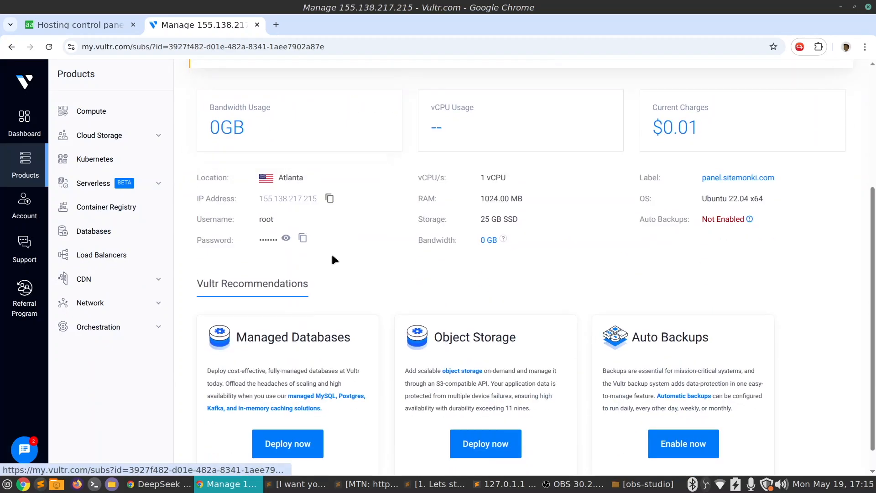
{"action": "left_click_drag", "start_coordinate": [305, 207], "coordinate": [321, 212]}
{"action": "key", "text": "ctrl+c"}
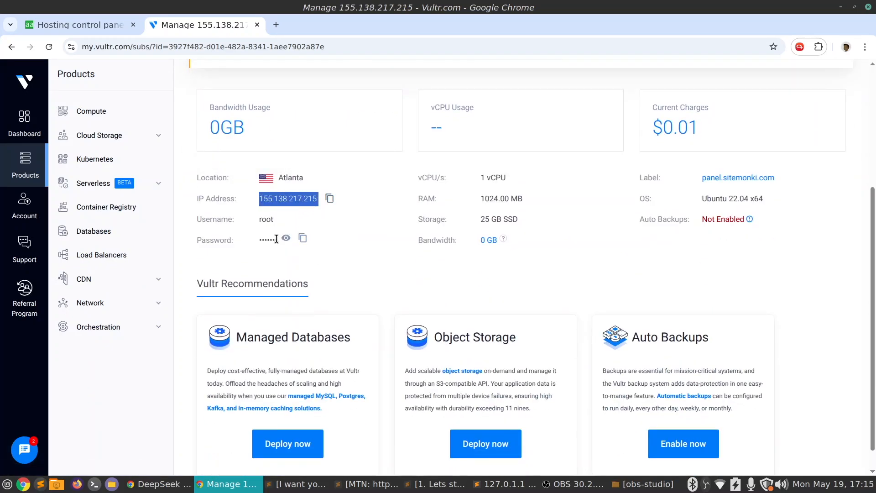
Copy the server's root password and open a maximized, cleared terminal window, declining the oh-my-zsh update
{"action": "left_click", "coordinate": [303, 238]}
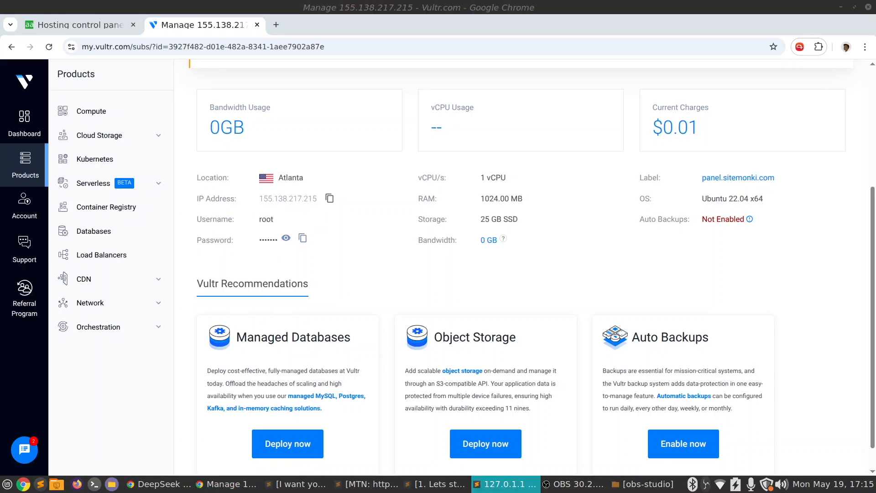
{"action": "left_click", "coordinate": [94, 484]}
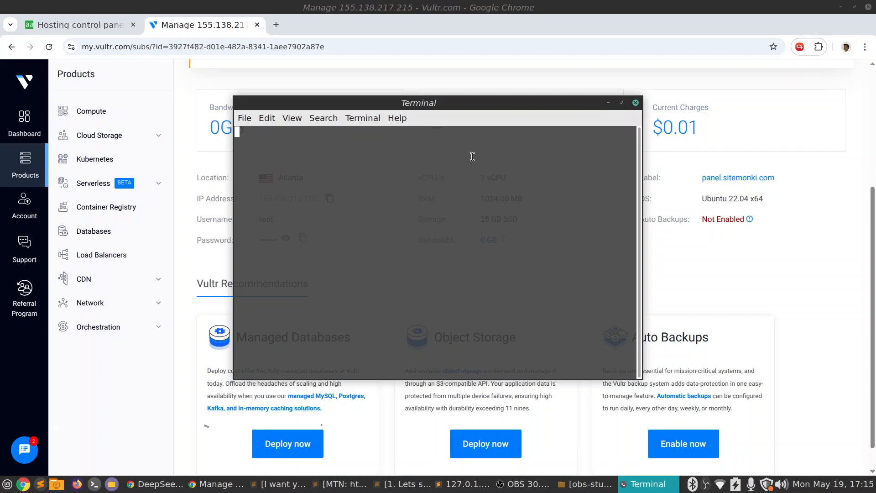
{"action": "double_click", "coordinate": [427, 104]}
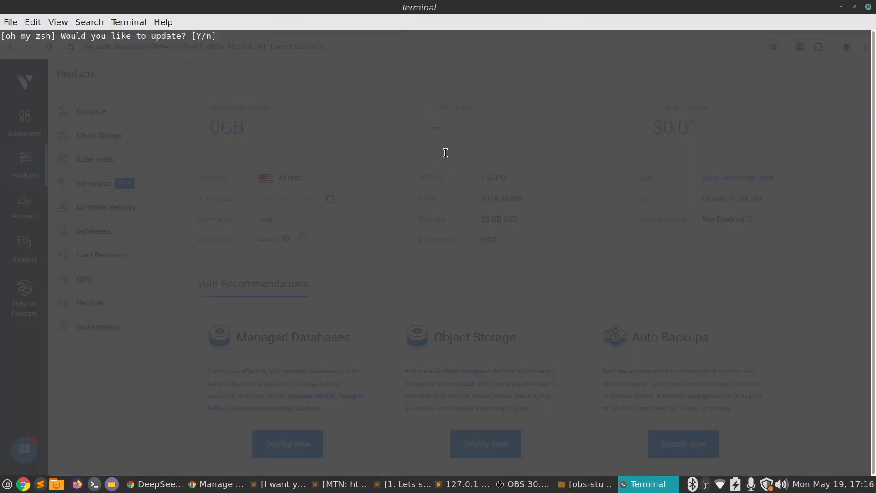
{"action": "type", "text": "n"}
{"action": "key", "text": "Return"}
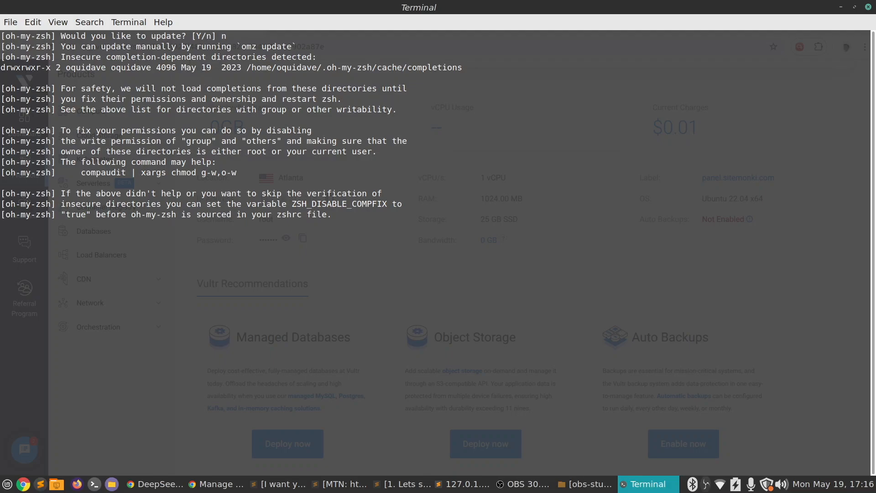
{"action": "key", "text": "Return"}
{"action": "type", "text": "clear"}
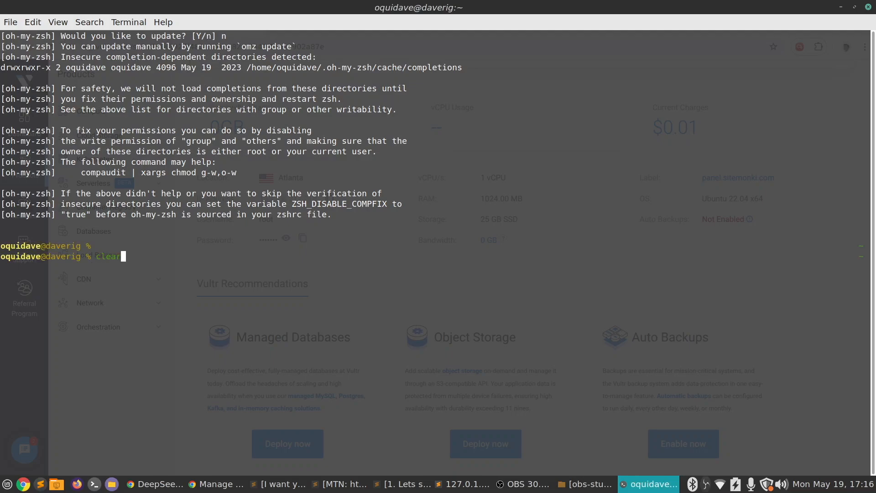
{"action": "key", "text": "Return"}
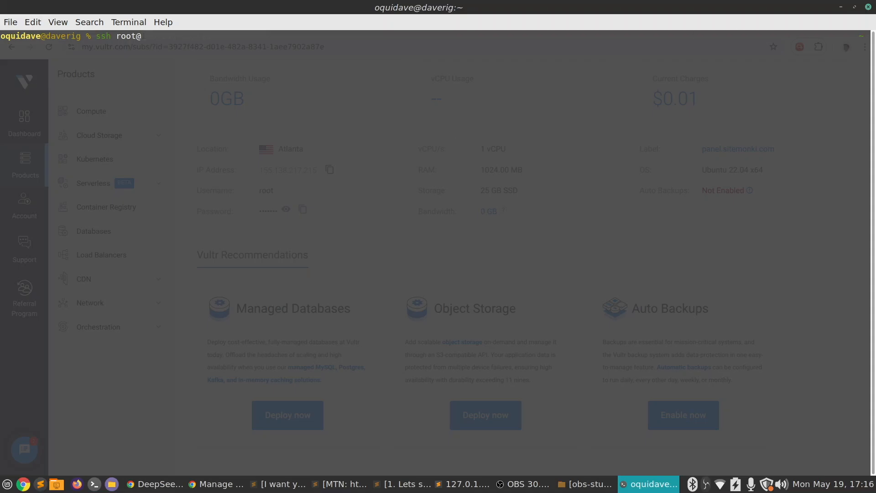
Connect over SSH as root to the server at 155.138.217.215, suspending the first attempt and rerunning the command
{"action": "key", "text": "alt+Tab"}
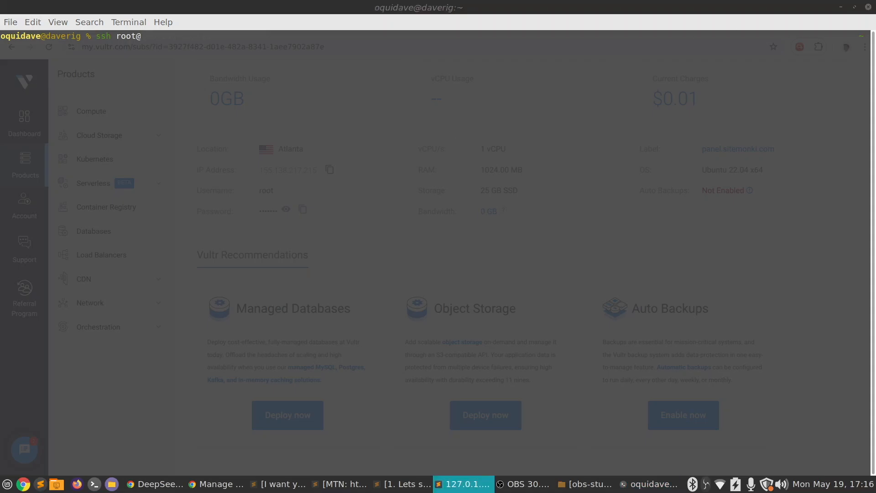
{"action": "key", "text": "alt+Tab"}
{"action": "key", "text": "ctrl+shift+v"}
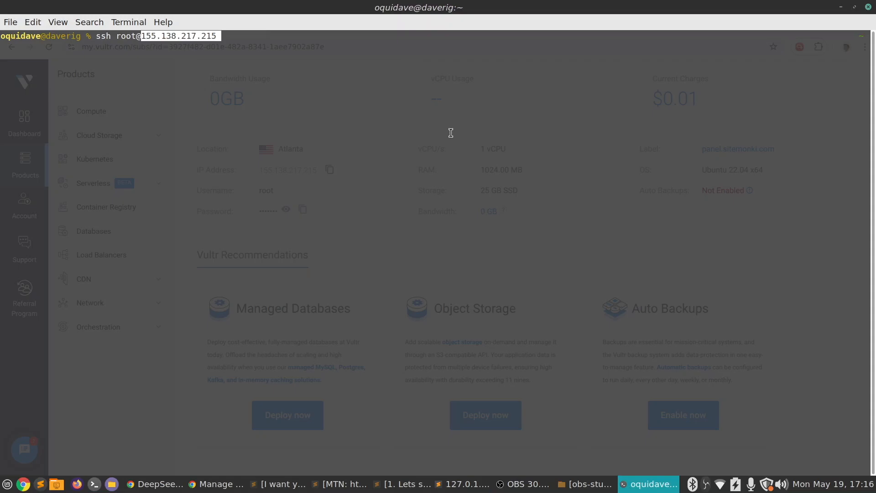
{"action": "key", "text": "Return"}
{"action": "key", "text": "ctrl+shift+t"}
{"action": "key", "text": "ctrl+z"}
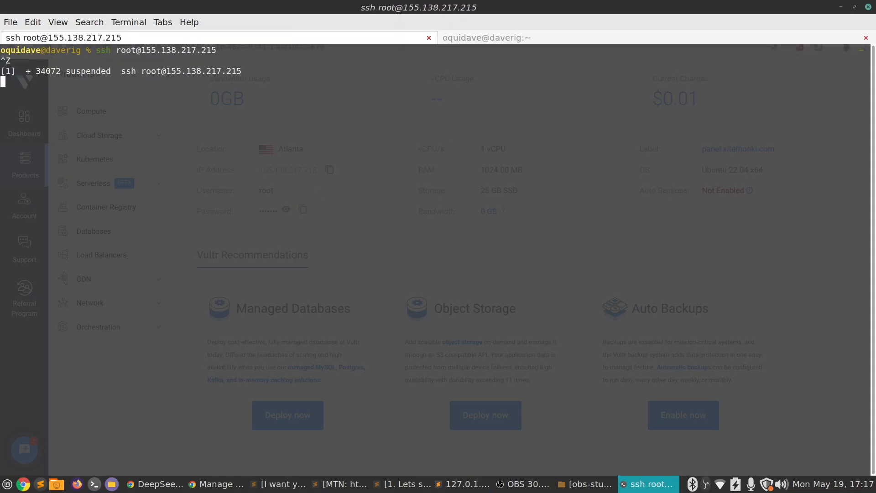
{"action": "key", "text": "Up"}
{"action": "key", "text": "Return"}
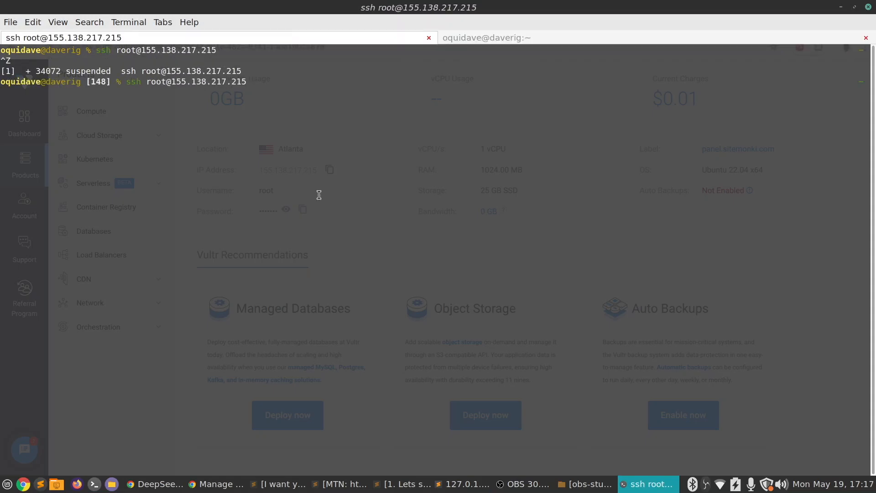
Accept the server's host key fingerprint and log in with the root password
{"action": "type", "text": "yes"}
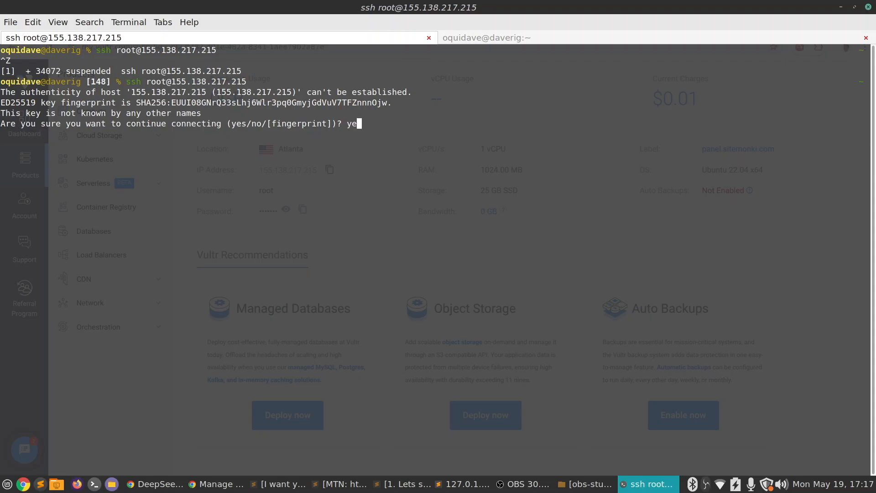
{"action": "key", "text": "Return"}
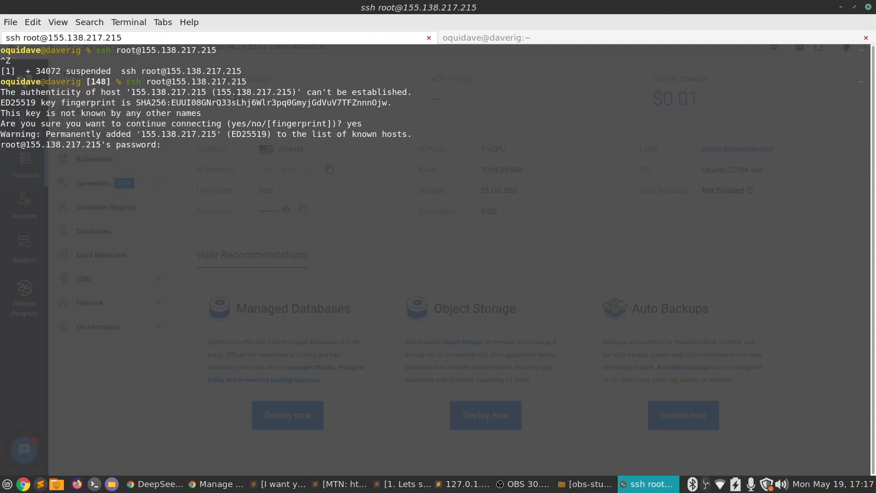
{"action": "key", "text": "alt+Tab"}
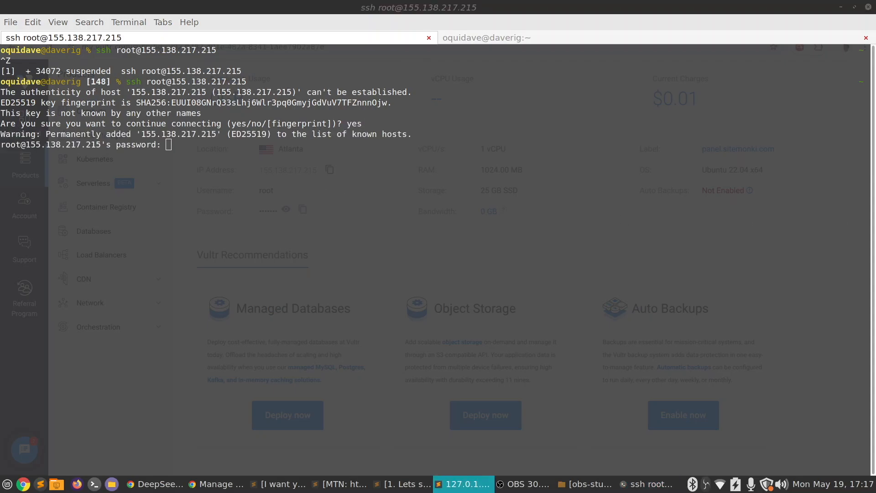
{"action": "left_click", "coordinate": [481, 270]}
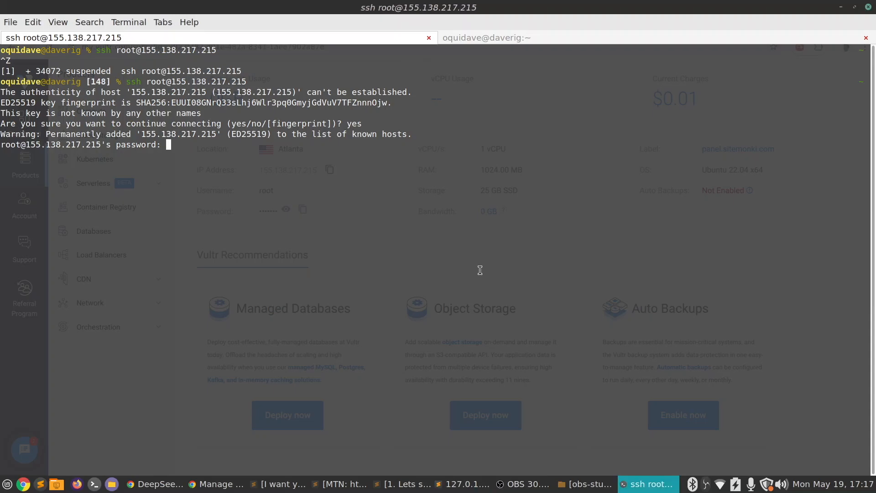
{"action": "key", "text": "Return"}
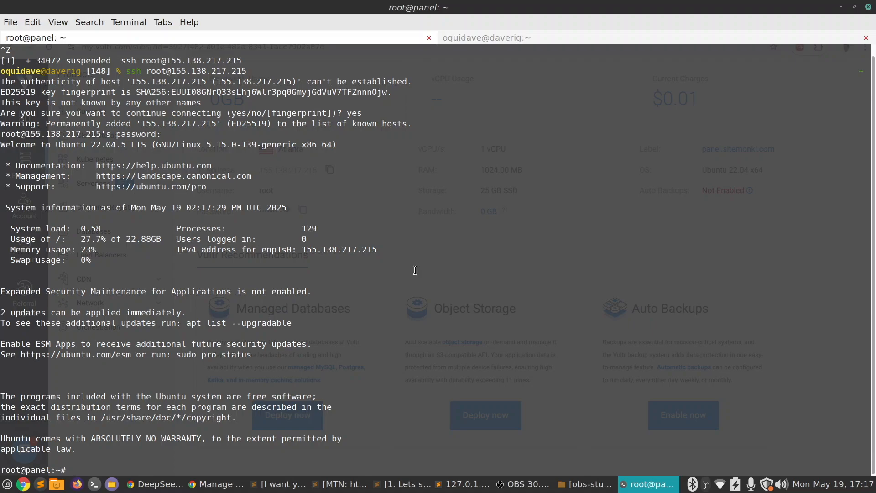
Clear the screen and run hostnamectl to examine the static hostname, machine ID, operating system and architecture
{"action": "type", "text": "clear"}
{"action": "key", "text": "Return"}
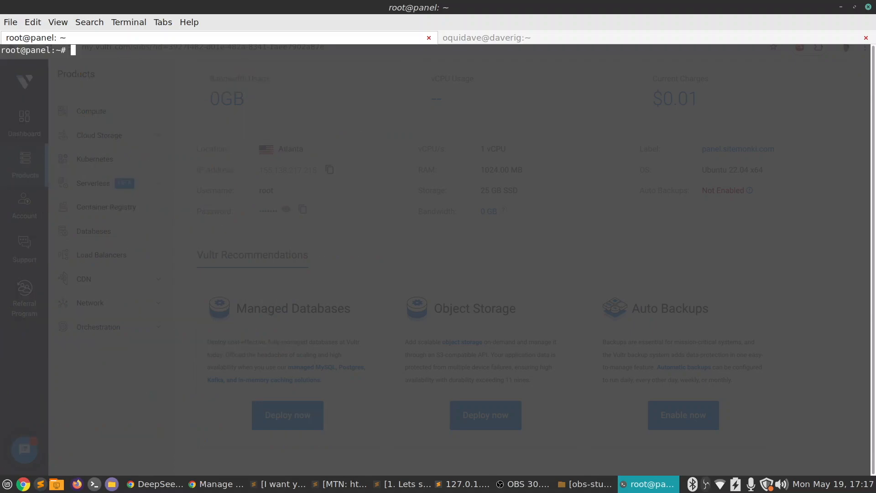
{"action": "type", "text": "hostnamectl"}
{"action": "key", "text": "Return"}
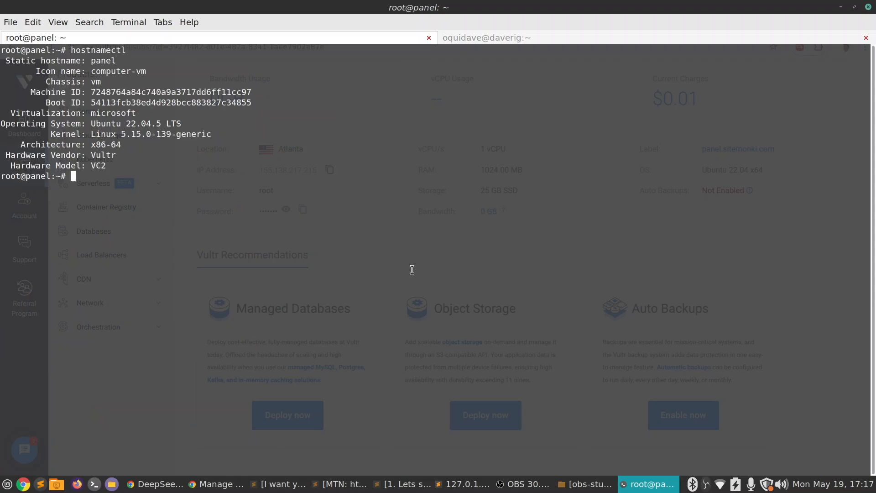
{"action": "left_click_drag", "start_coordinate": [82, 61], "coordinate": [139, 83]}
{"action": "left_click", "coordinate": [143, 87]}
{"action": "left_click_drag", "start_coordinate": [73, 93], "coordinate": [170, 120]}
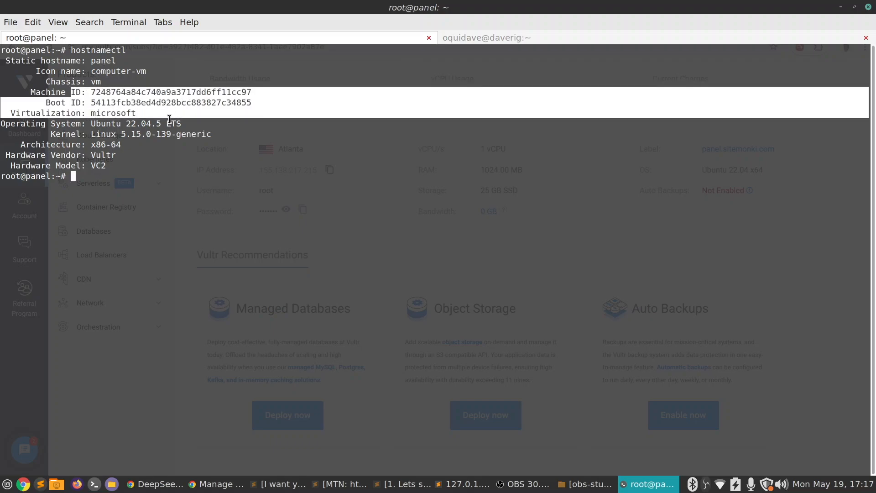
{"action": "left_click", "coordinate": [170, 119]}
{"action": "left_click_drag", "start_coordinate": [87, 123], "coordinate": [183, 139]}
{"action": "left_click", "coordinate": [141, 128]}
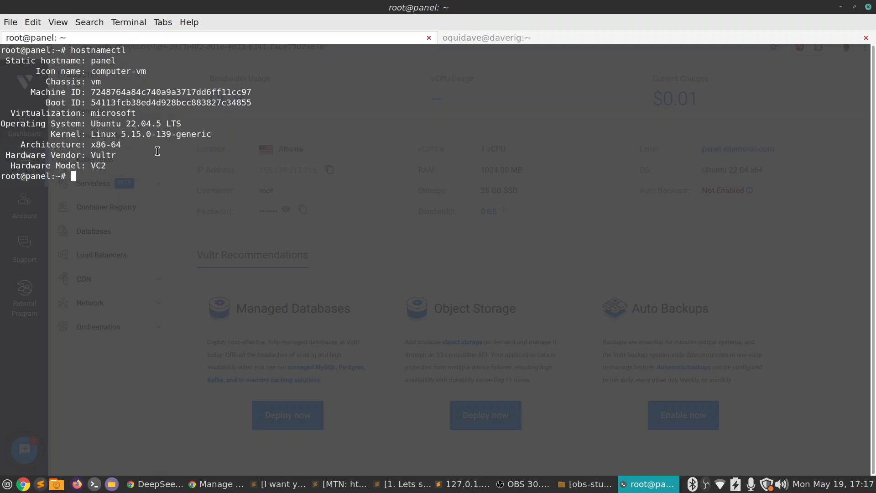
{"action": "left_click_drag", "start_coordinate": [91, 145], "coordinate": [109, 148]}
{"action": "left_click", "coordinate": [126, 150]}
{"action": "left_click", "coordinate": [113, 150]}
Edit /etc/hostname in vi so the hostname reads panel.sitemonki.com, and save the file
{"action": "type", "text": "vi /etc/hostname"}
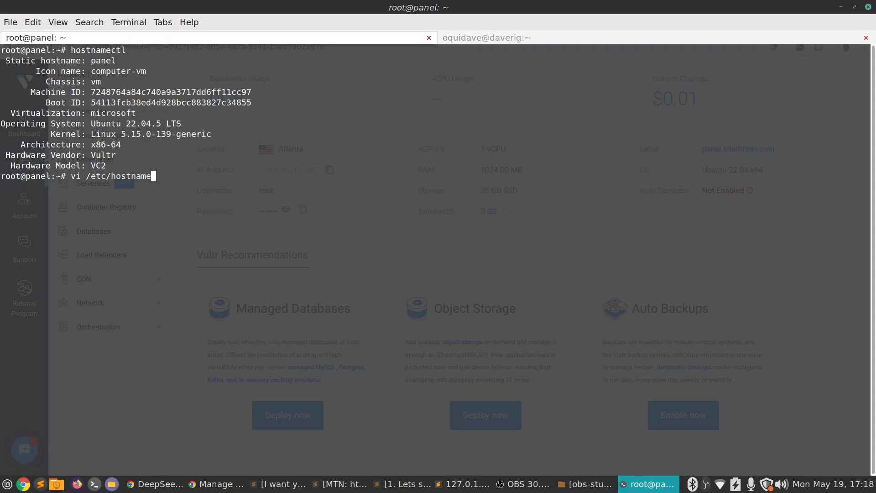
{"action": "key", "text": "Return"}
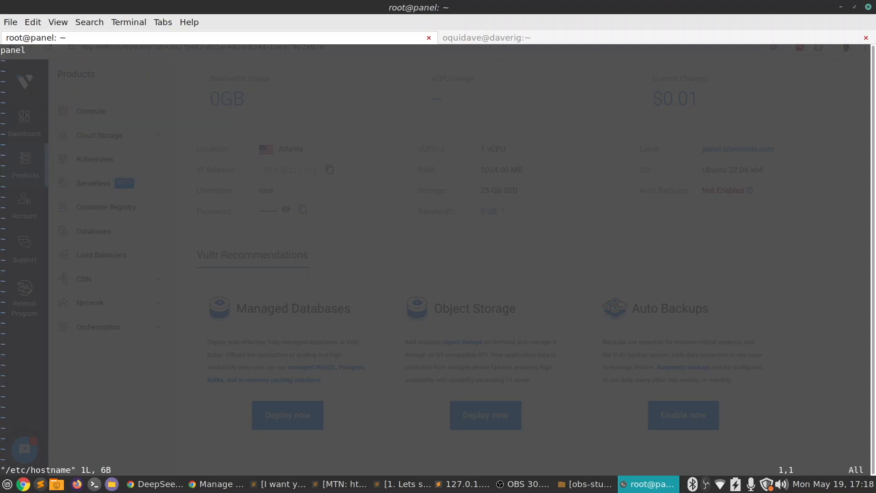
{"action": "key", "text": "Right"}
{"action": "key", "text": "Right"}
{"action": "key", "text": "Right"}
{"action": "key", "text": "Right"}
{"action": "key", "text": "i"}
{"action": "key", "text": "Right"}
{"action": "type", "text": "."}
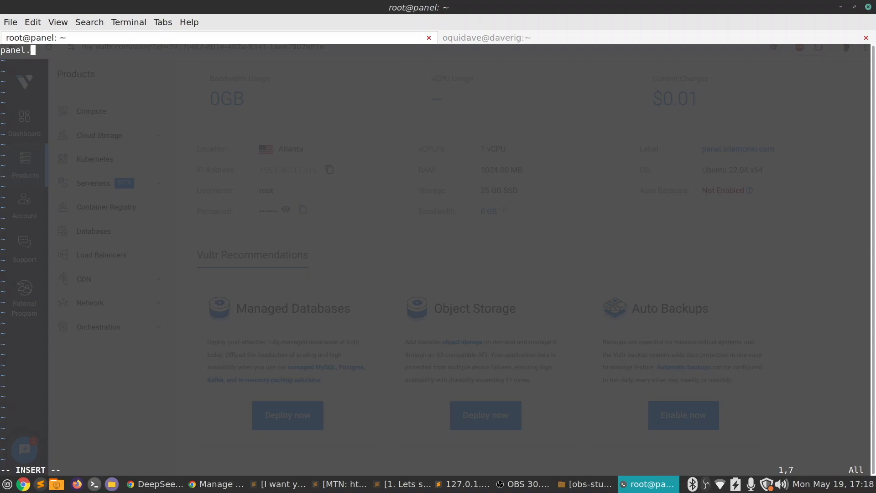
{"action": "type", "text": "sitemonki.com"}
{"action": "key", "text": "Escape"}
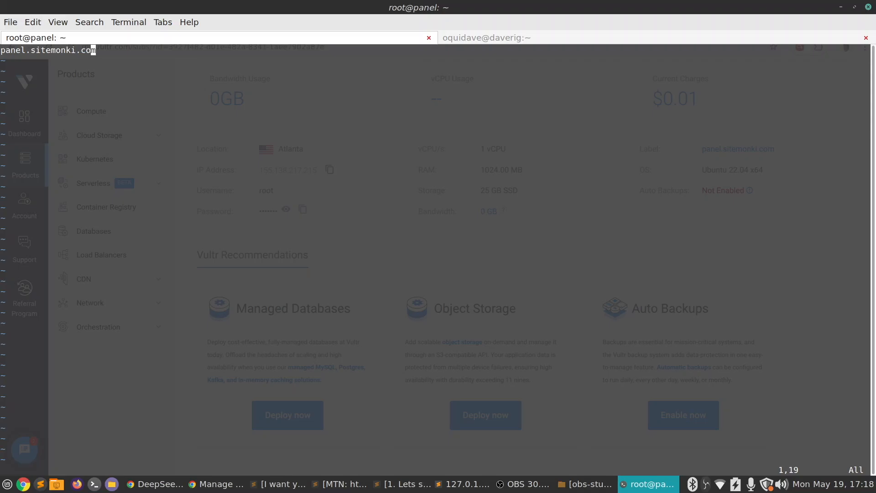
{"action": "type", "text": ":wq"}
{"action": "double_click", "coordinate": [75, 51]}
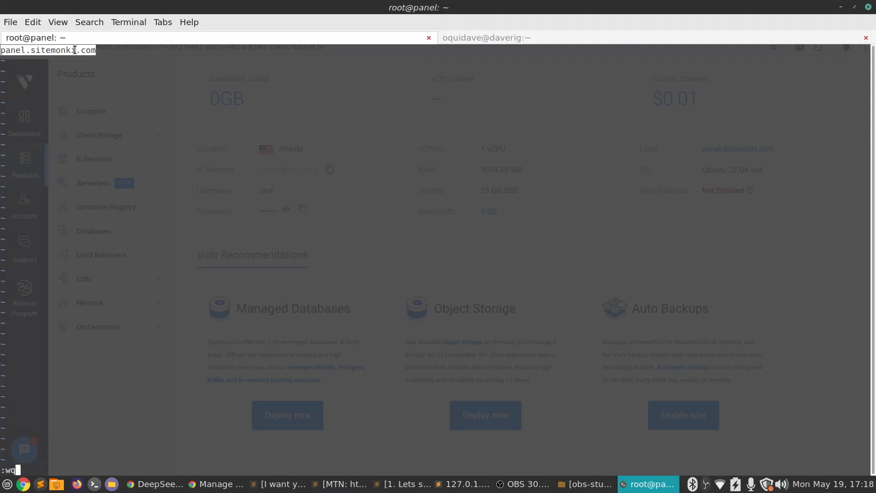
{"action": "key", "text": "Return"}
Open /etc/hosts in vi and enter panel.sitemonki.com, preceded by a space, on the blank line below the localhost entry
{"action": "type", "text": "vi /etc/"}
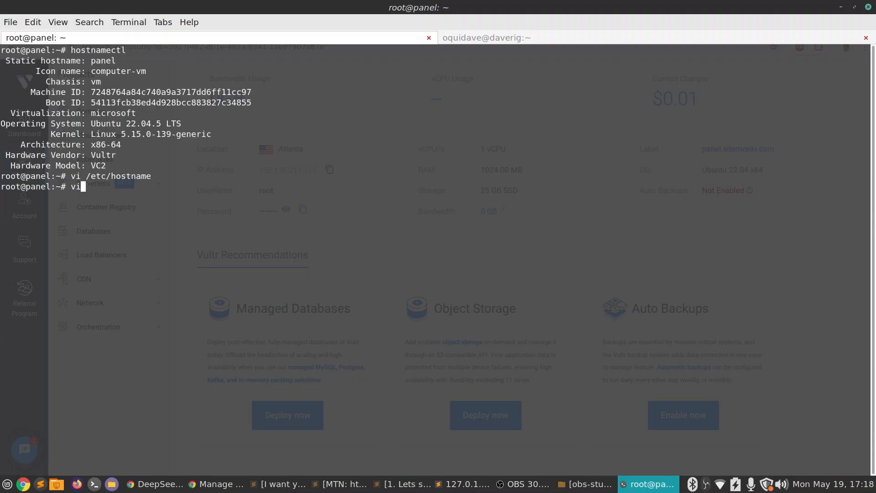
{"action": "type", "text": "hosts"}
{"action": "key", "text": "Return"}
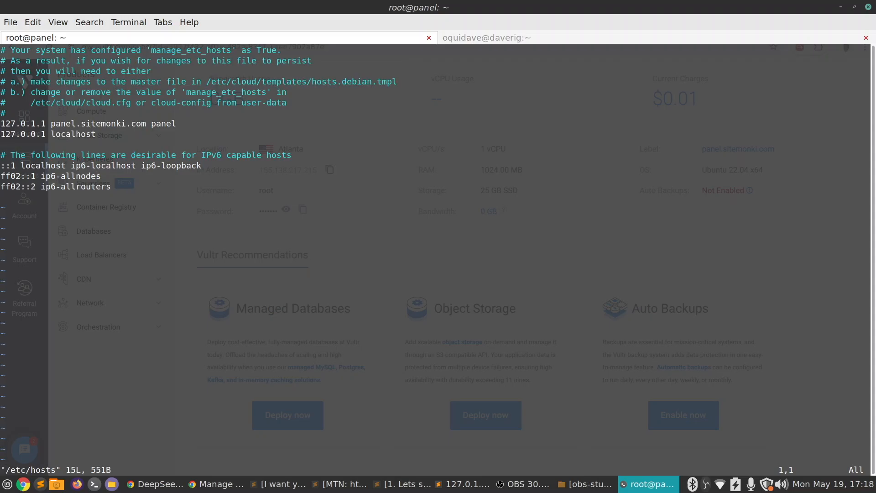
{"action": "key", "text": "i"}
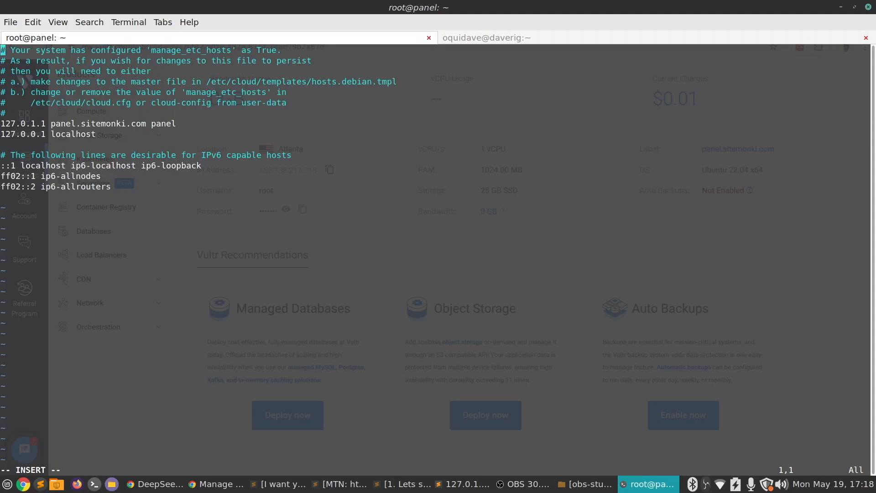
{"action": "key", "text": "Down"}
{"action": "key", "text": "Down"}
{"action": "key", "text": "Down"}
{"action": "key", "text": "Down"}
{"action": "key", "text": "Down"}
{"action": "key", "text": "Down"}
{"action": "key", "text": "Down"}
{"action": "key", "text": "Down"}
{"action": "key", "text": "Down"}
{"action": "type", "text": "panel.sitemonki.com"}
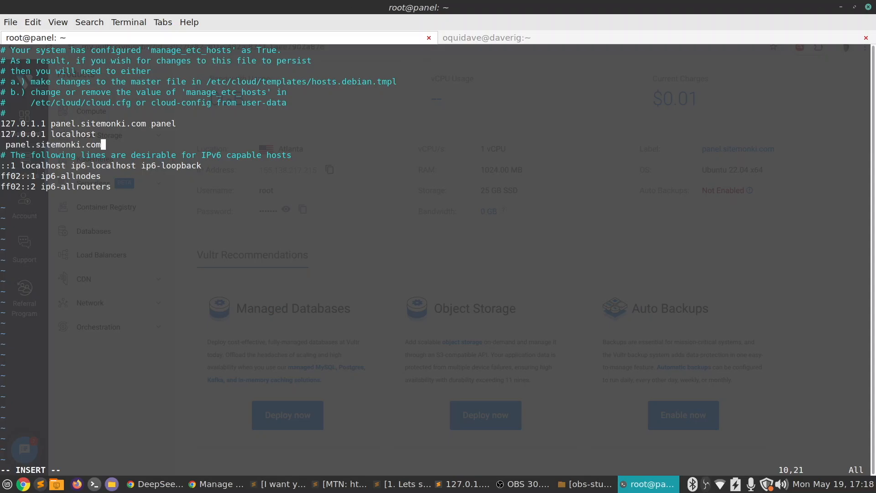
Put the IP address 155.138.217.215 in front of the new panel.sitemonki.com entry, and save /etc/hosts
{"action": "key", "text": "alt+Tab"}
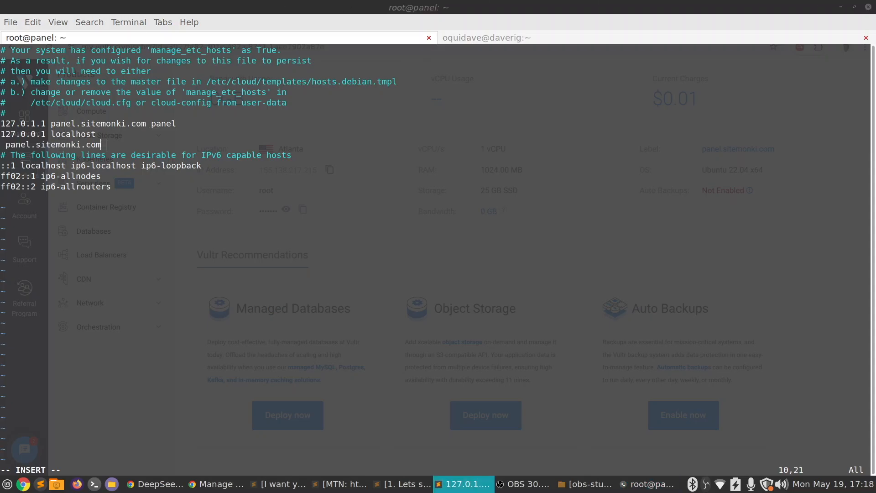
{"action": "key", "text": "alt+Tab"}
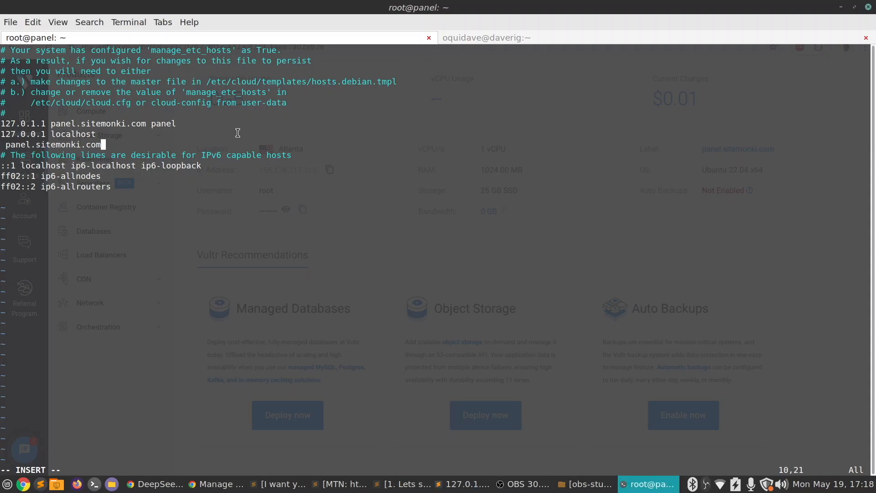
{"action": "key", "text": "Left"}
{"action": "key", "text": "Left"}
{"action": "key", "text": "Left"}
{"action": "key", "text": "Left"}
{"action": "key", "text": "Left"}
{"action": "key", "text": "Left"}
{"action": "key", "text": "Left"}
{"action": "key", "text": "Left"}
{"action": "key", "text": "Left"}
{"action": "key", "text": "Left"}
{"action": "key", "text": "Left"}
{"action": "key", "text": "Left"}
{"action": "key", "text": "Left"}
{"action": "key", "text": "Left"}
{"action": "key", "text": "Left"}
{"action": "key", "text": "Left"}
{"action": "key", "text": "Left"}
{"action": "key", "text": "Left"}
{"action": "key", "text": "Left"}
{"action": "key", "text": "Left"}
{"action": "type", "text": "155.138.217.215"}
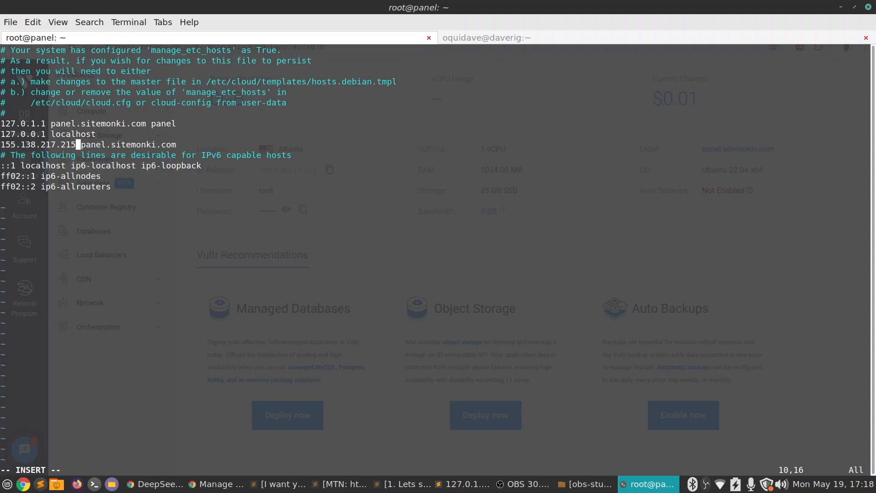
{"action": "key", "text": "Escape"}
{"action": "type", "text": ":wq"}
{"action": "key", "text": "Return"}
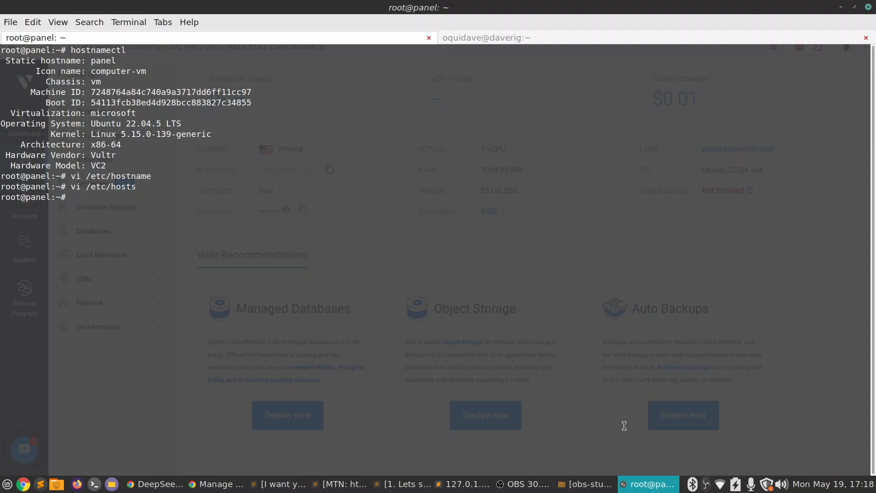
Copy the Free edition install script from the aaPanel download page in Chrome, dismiss the email prompt and return to the terminal
{"action": "left_click", "coordinate": [643, 491]}
{"action": "left_click", "coordinate": [97, 32]}
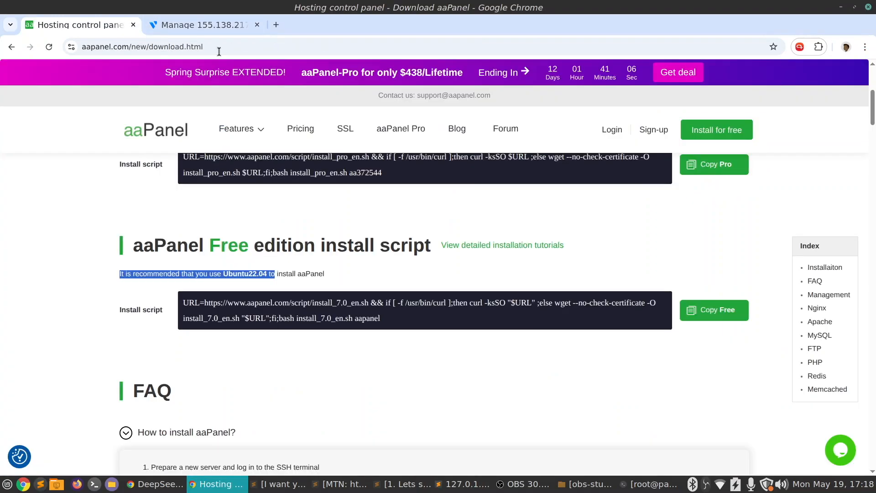
{"action": "left_click", "coordinate": [713, 310]}
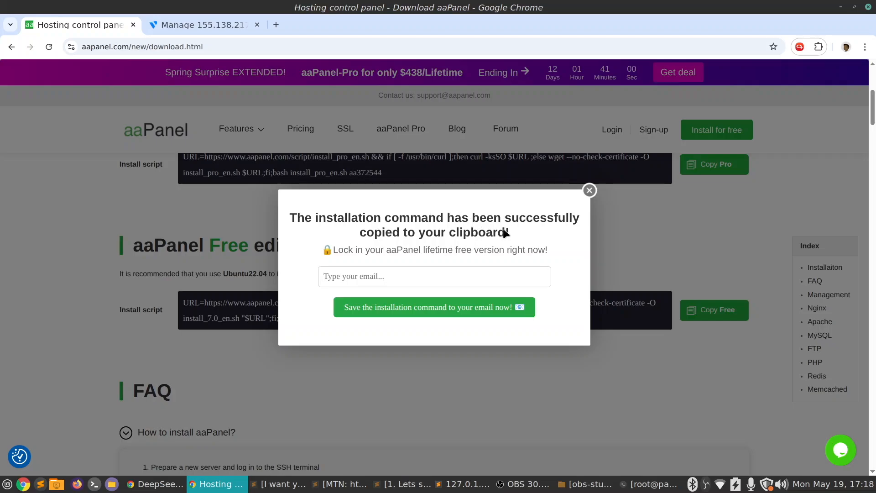
{"action": "left_click", "coordinate": [593, 192]}
{"action": "key", "text": "alt+Tab"}
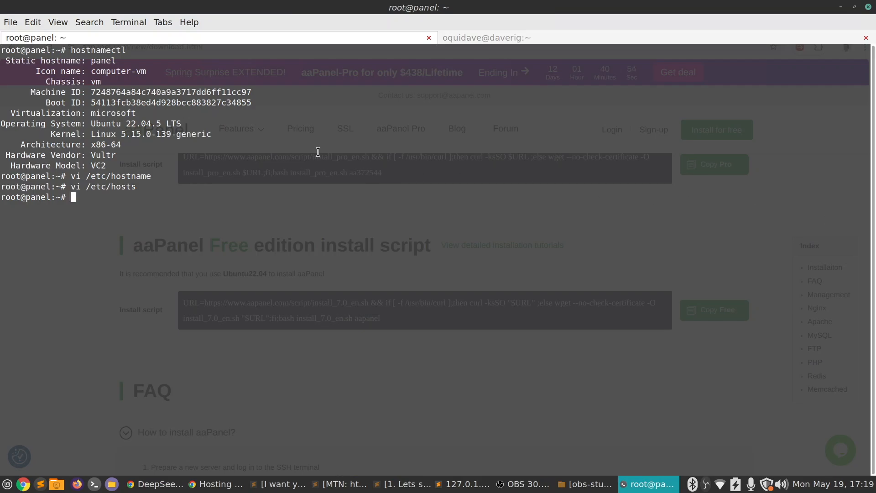
Run the copied aaPanel Free install script on the server and confirm installing to the /www directory
{"action": "key", "text": "ctrl+shift+v"}
{"action": "key", "text": "Return"}
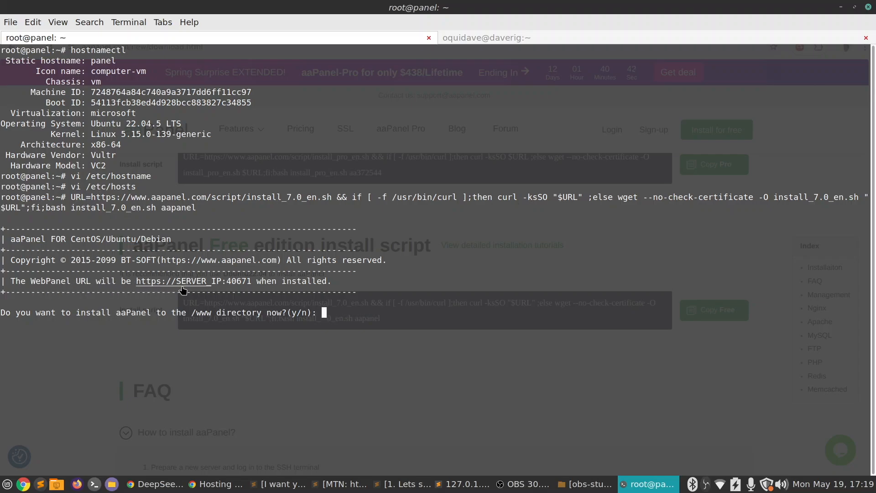
{"action": "left_click_drag", "start_coordinate": [335, 281], "coordinate": [1, 279]}
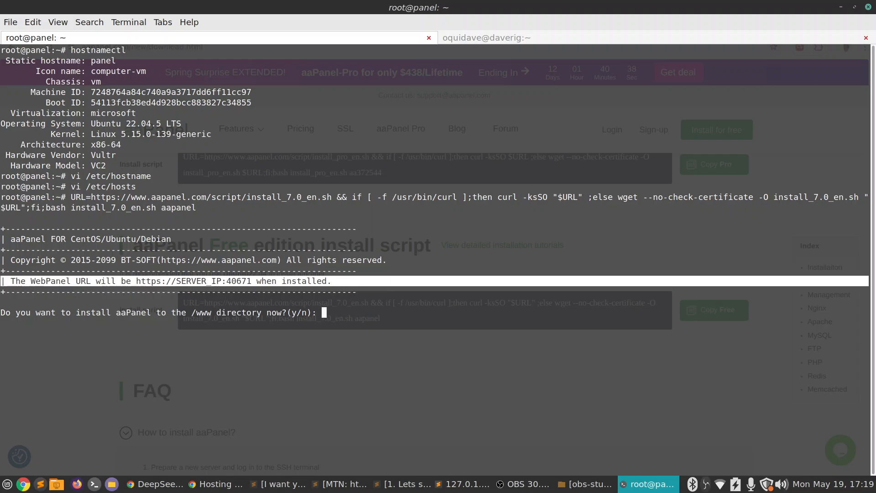
{"action": "key", "text": "alt+Tab"}
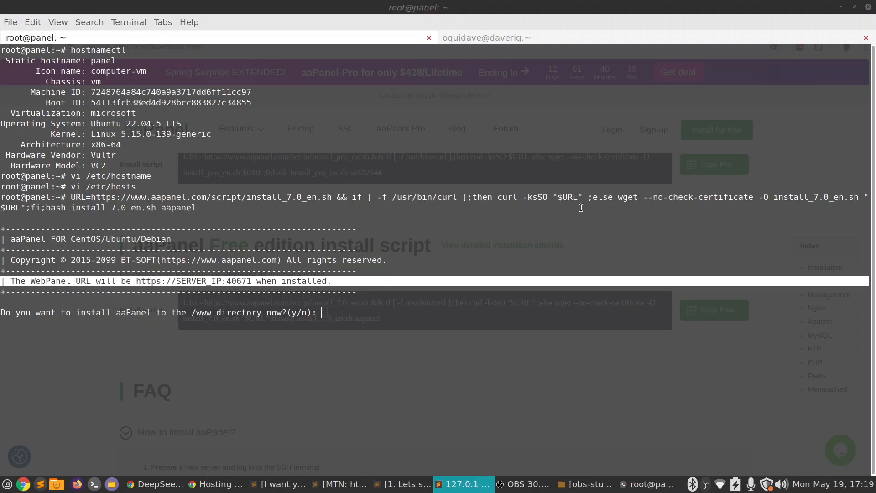
{"action": "left_click", "coordinate": [380, 263]}
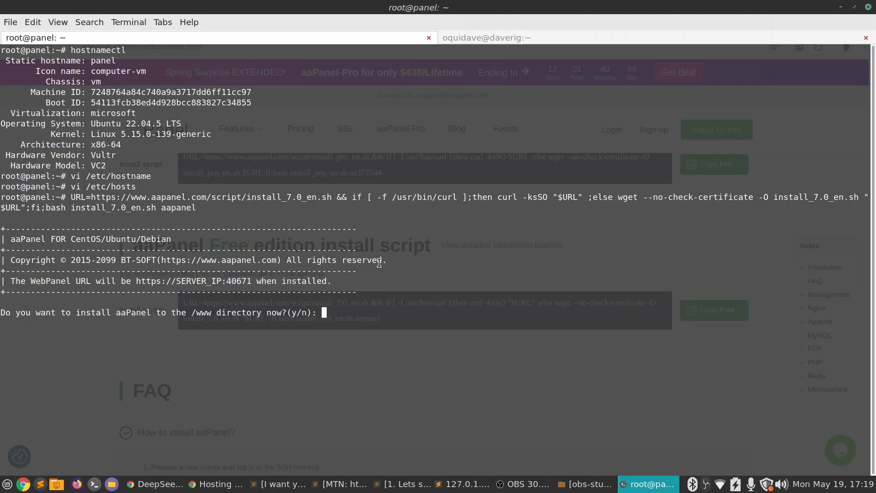
{"action": "type", "text": "y"}
{"action": "key", "text": "Return"}
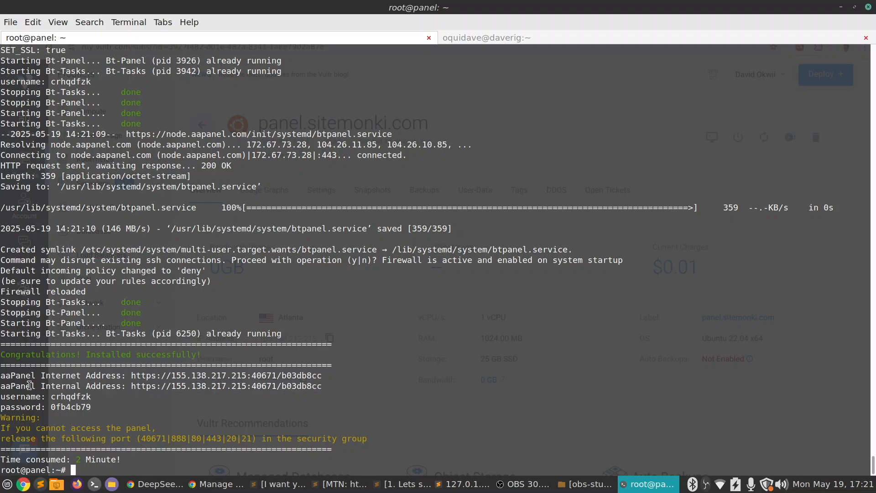
Copy the aaPanel addresses, username and password from the install output and switch to the text editor
{"action": "double_click", "coordinate": [187, 374]}
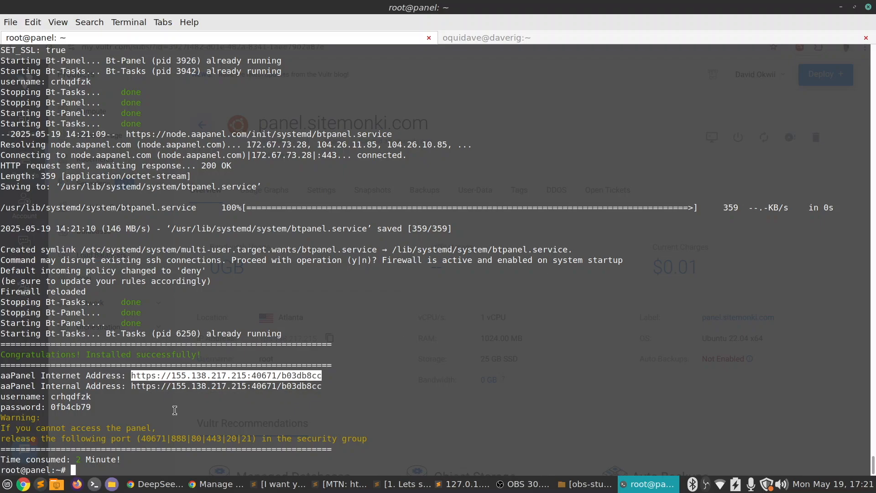
{"action": "left_click_drag", "start_coordinate": [91, 407], "coordinate": [1, 379]}
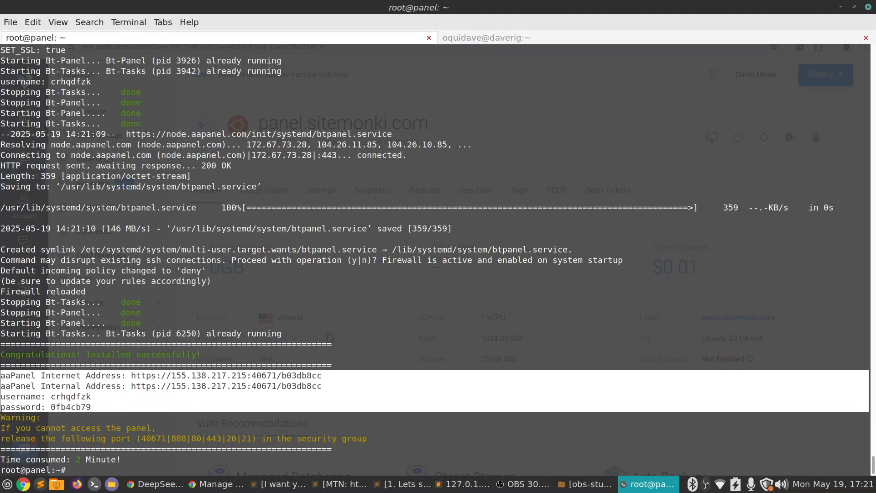
{"action": "key", "text": "alt+Tab"}
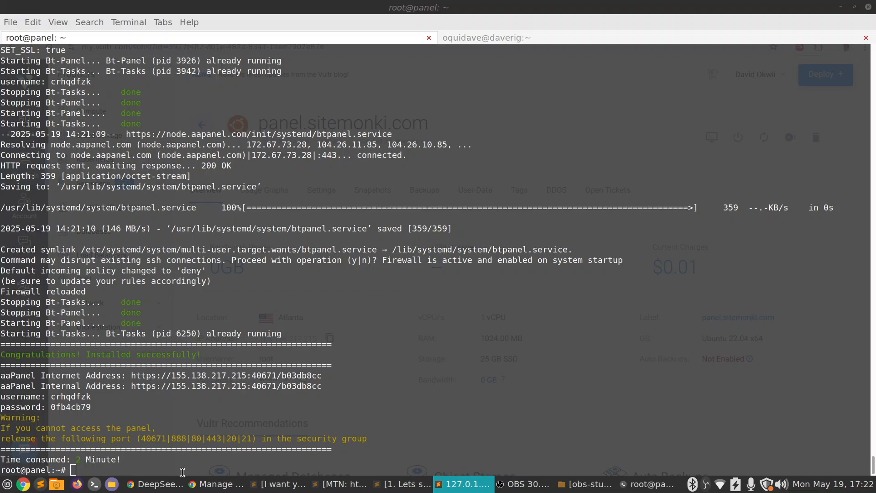
Switch to Chrome, open the aaPanel internet address in a new tab, and proceed past the certificate warning
{"action": "left_click", "coordinate": [217, 484]}
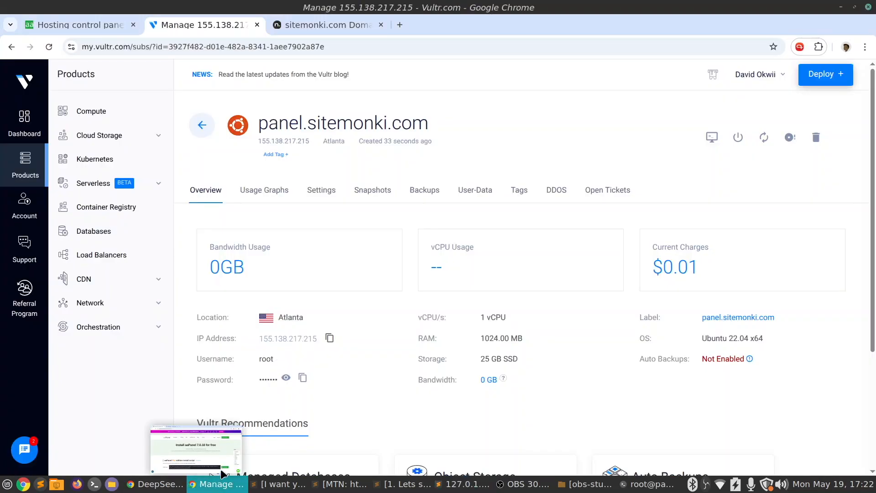
{"action": "left_click", "coordinate": [400, 24]}
{"action": "key", "text": "ctrl+v"}
{"action": "key", "text": "Return"}
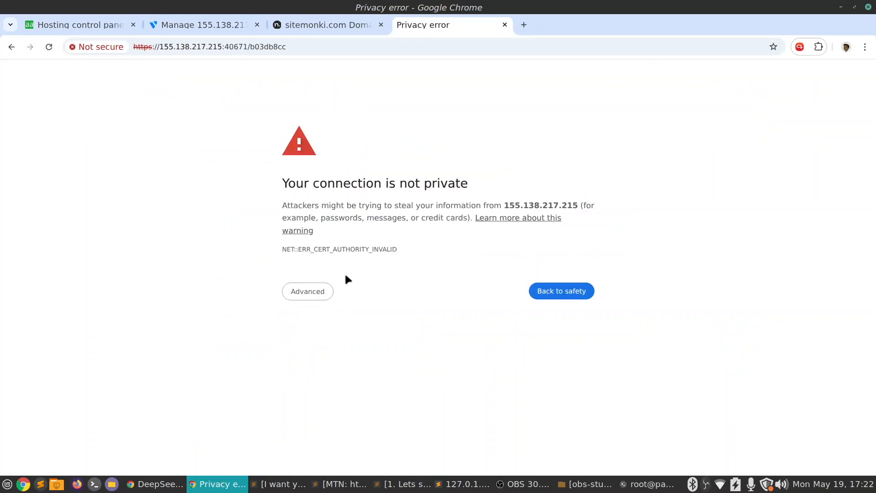
{"action": "left_click", "coordinate": [315, 294]}
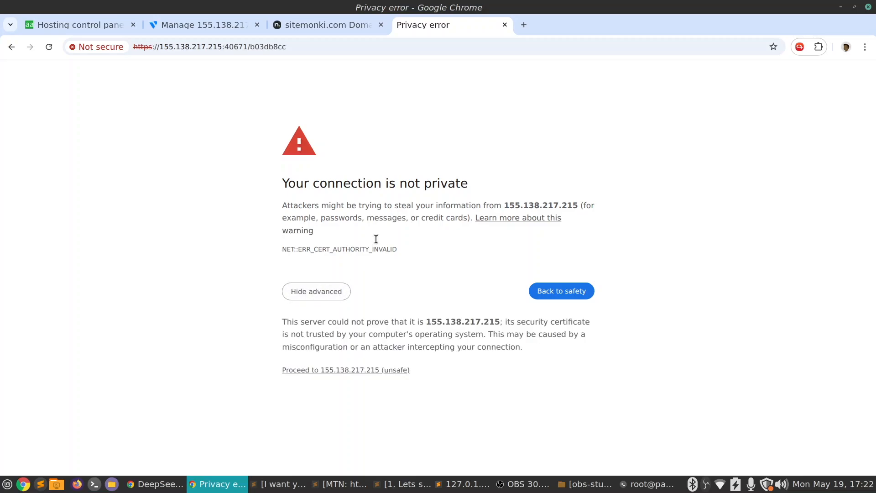
{"action": "left_click", "coordinate": [355, 370]}
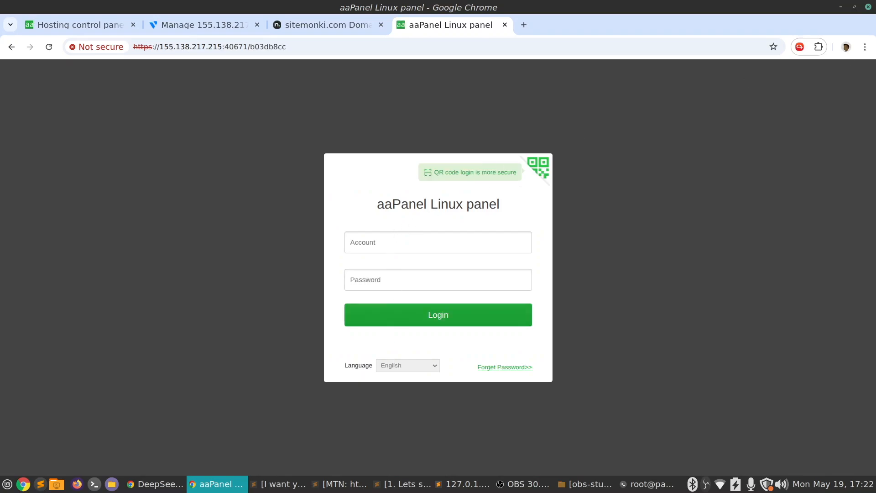
Log in to the aaPanel Linux panel with the account username and password from the install output
{"action": "key", "text": "alt+Tab"}
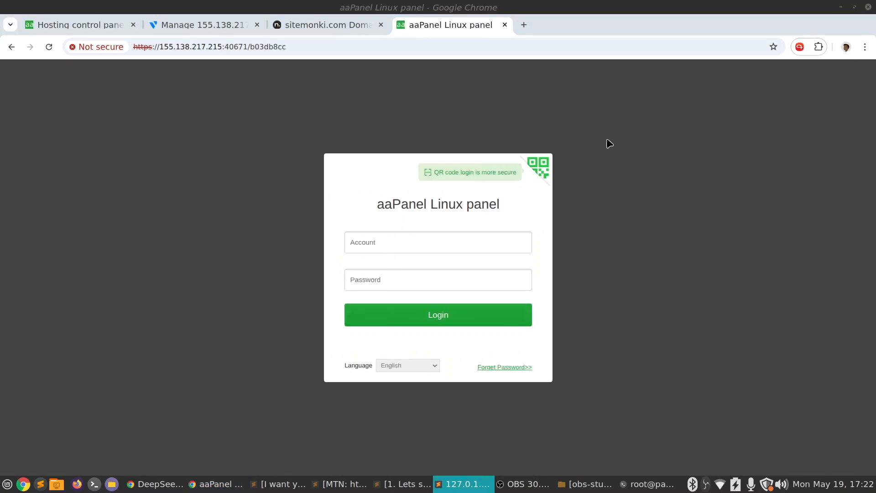
{"action": "left_click", "coordinate": [397, 245]}
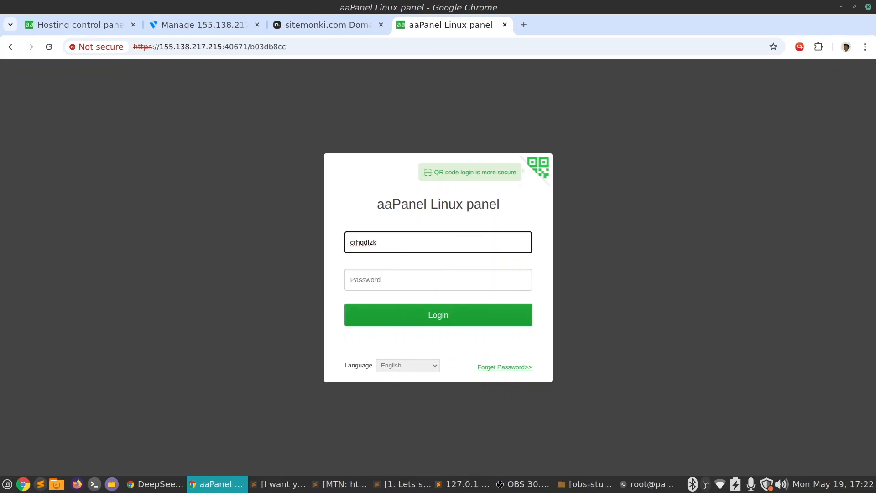
{"action": "key", "text": "alt+Tab"}
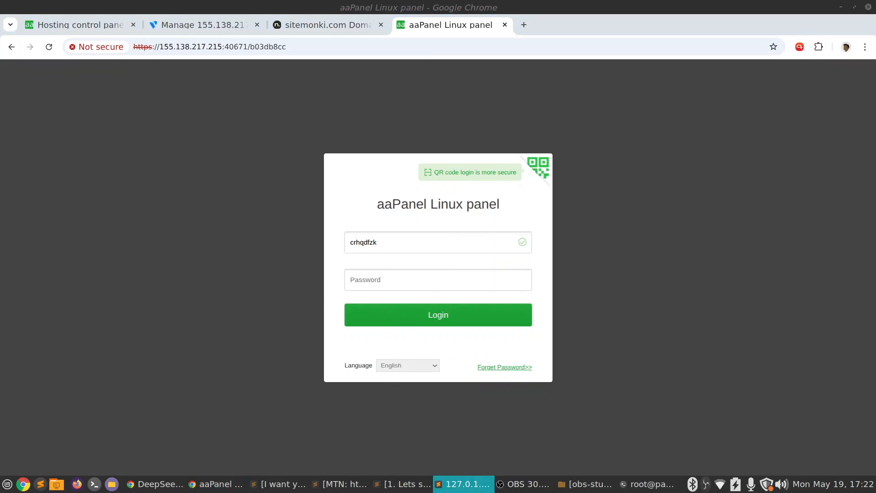
{"action": "left_click", "coordinate": [410, 272]}
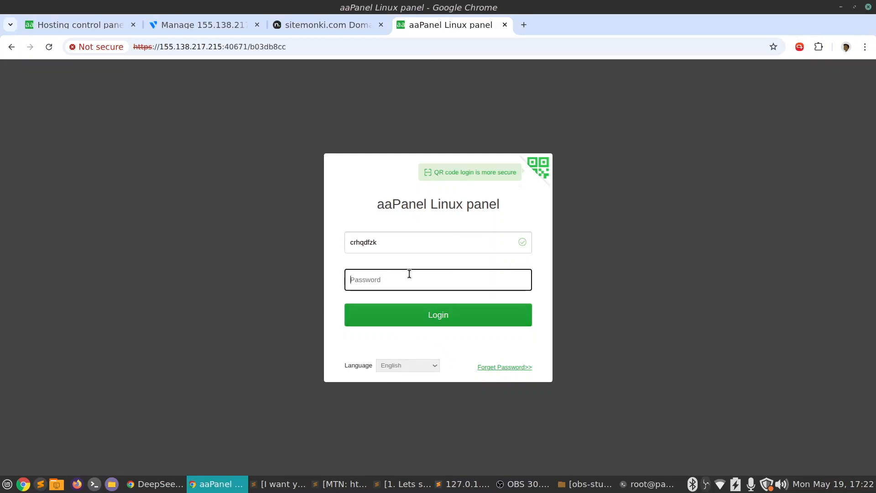
{"action": "key", "text": "ctrl+v"}
{"action": "left_click", "coordinate": [449, 318]}
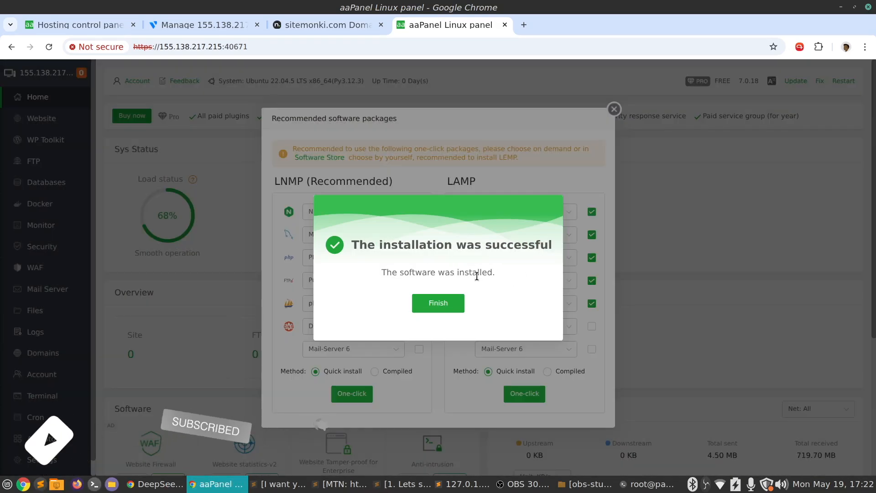
Dismiss the installation success message and quick-install the LAMP package with Apache 2.4, mariadb_10.11, PHP 8.3, Pure-Ftpd 1.0.49 and phpMyAdmin 5.2
{"action": "left_click", "coordinate": [447, 308]}
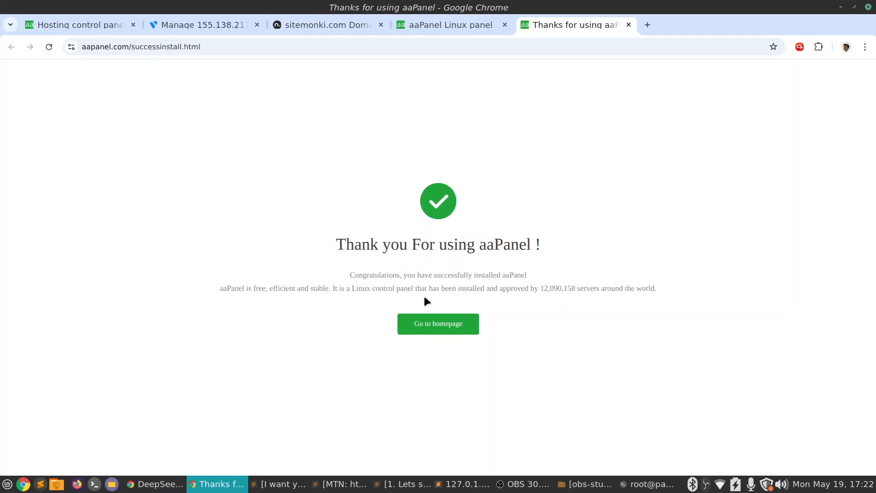
{"action": "left_click", "coordinate": [464, 24]}
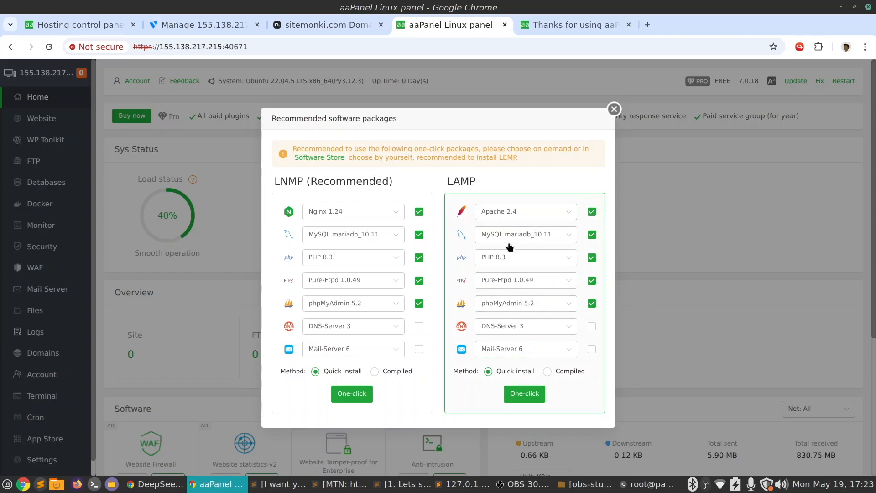
{"action": "left_click", "coordinate": [528, 401]}
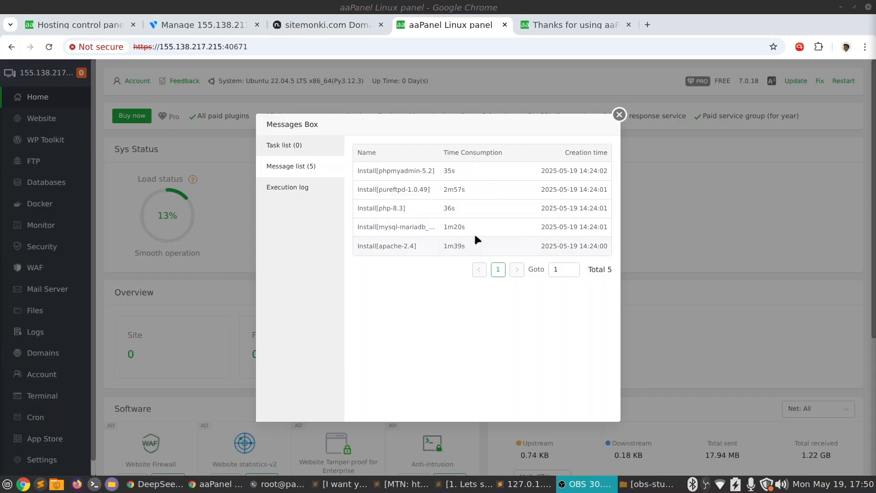
Examine the execution log and message list of the LAMP installation tasks, and close the Messages Box
{"action": "left_click", "coordinate": [325, 192]}
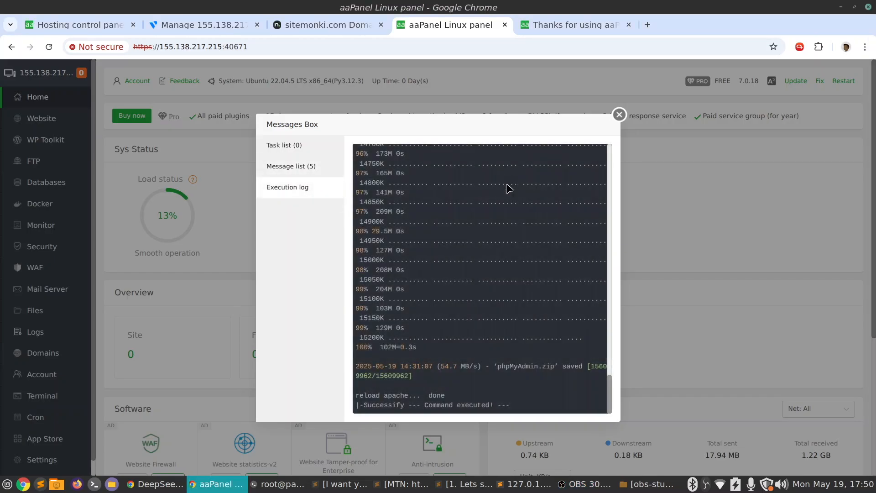
{"action": "scroll", "coordinate": [510, 189], "scroll_direction": "up", "scroll_amount": 20}
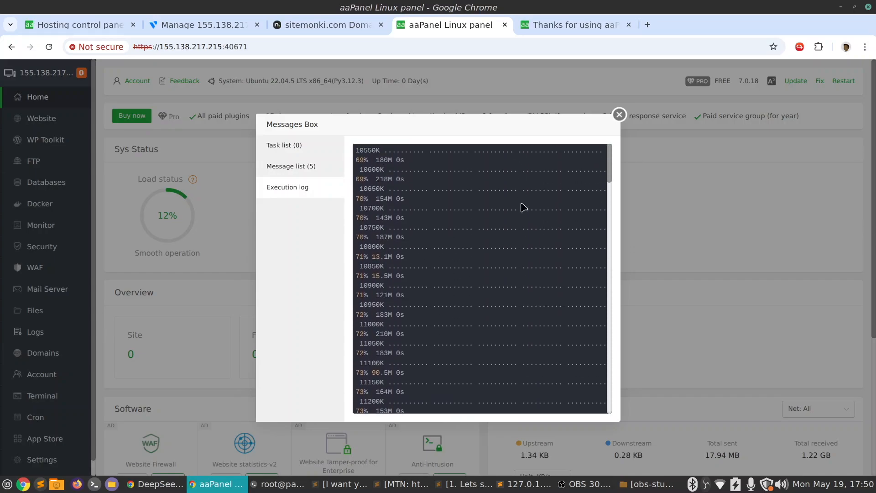
{"action": "scroll", "coordinate": [524, 208], "scroll_direction": "down", "scroll_amount": 20}
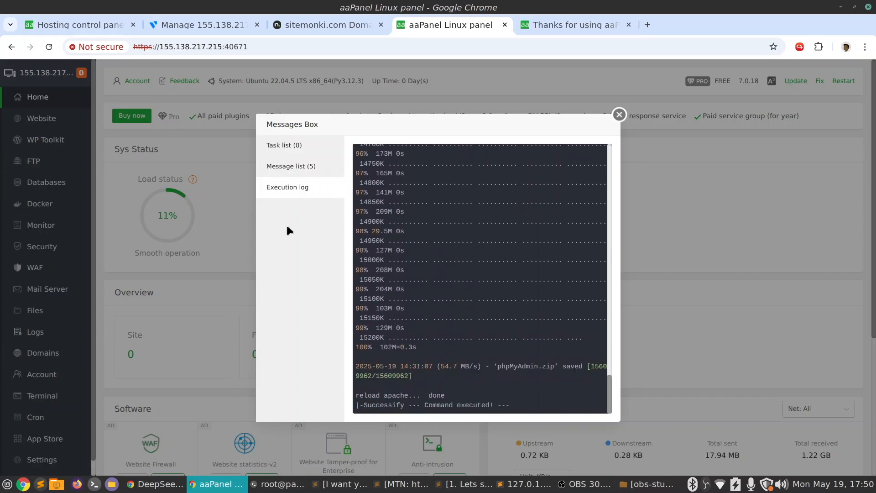
{"action": "left_click", "coordinate": [315, 166]}
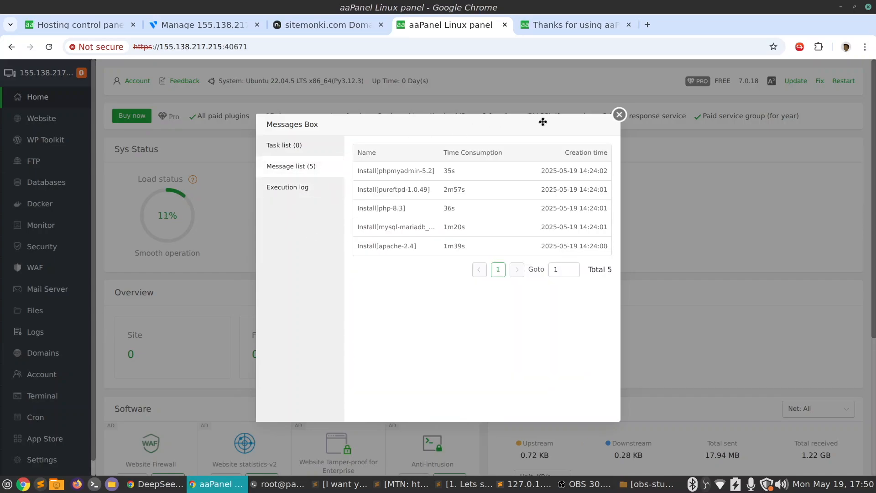
{"action": "left_click", "coordinate": [619, 115]}
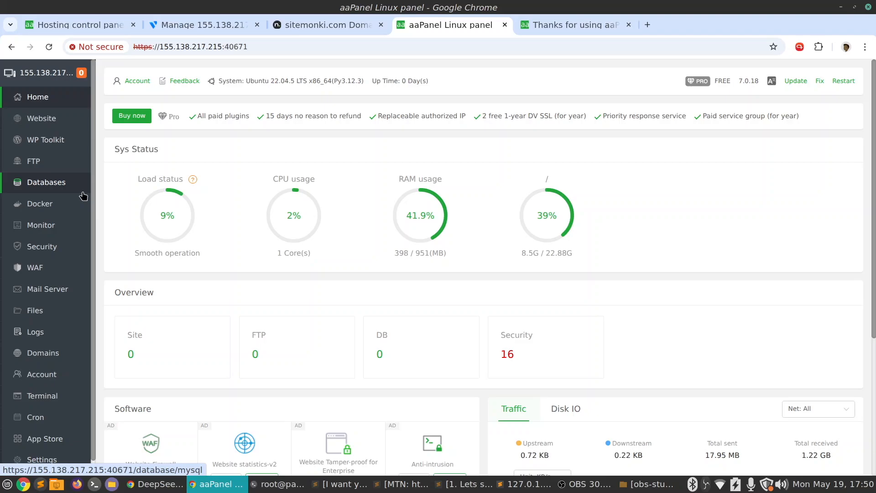
Open the PHP Project website list and view the form for adding a site
{"action": "left_click", "coordinate": [46, 119]}
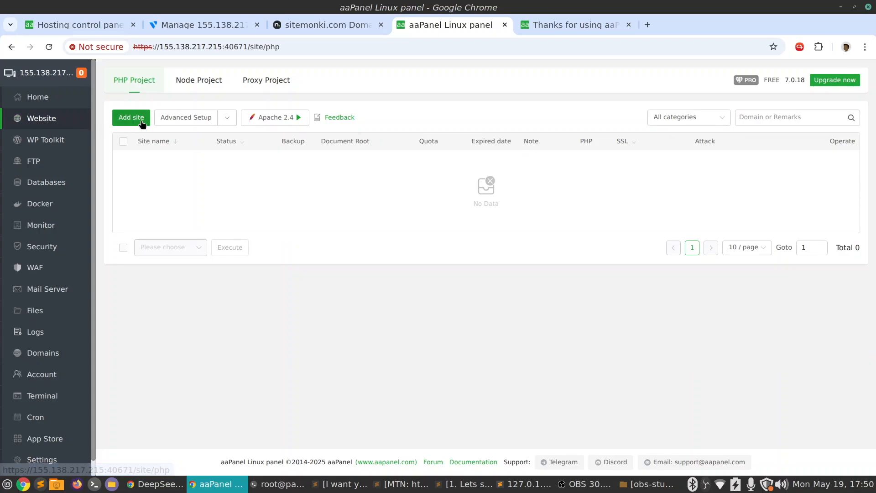
{"action": "left_click", "coordinate": [124, 120]}
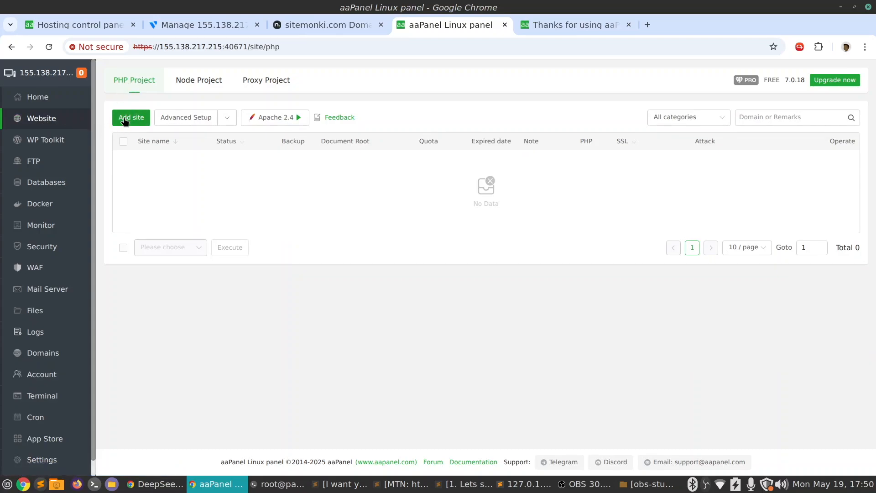
Open WP Toolkit and register a free aaPanel account with the email address and a password
{"action": "left_click", "coordinate": [46, 145]}
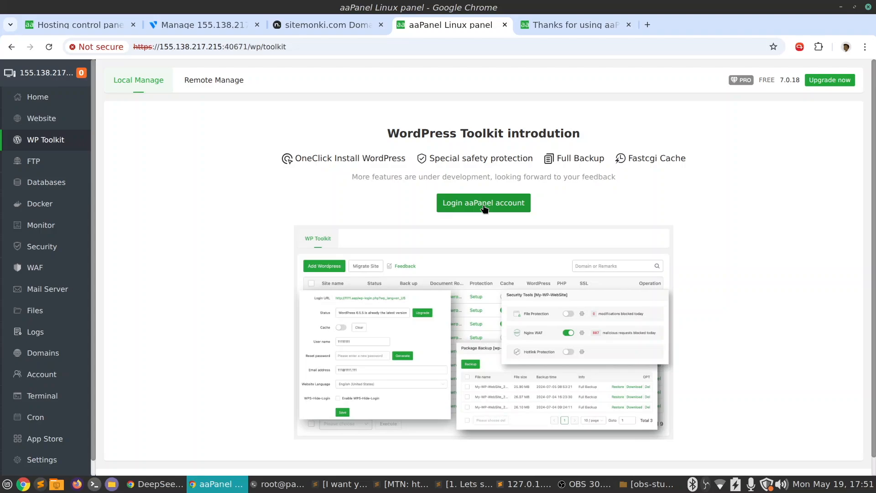
{"action": "left_click", "coordinate": [485, 208]}
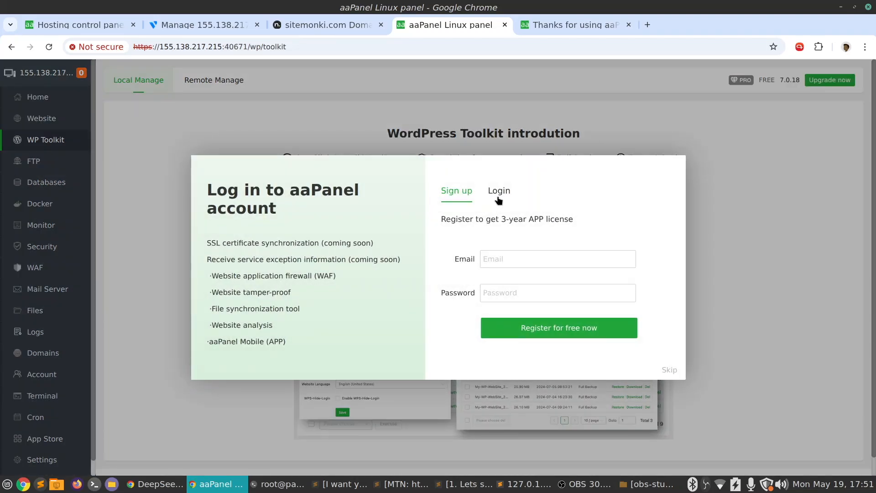
{"action": "left_click", "coordinate": [509, 259]}
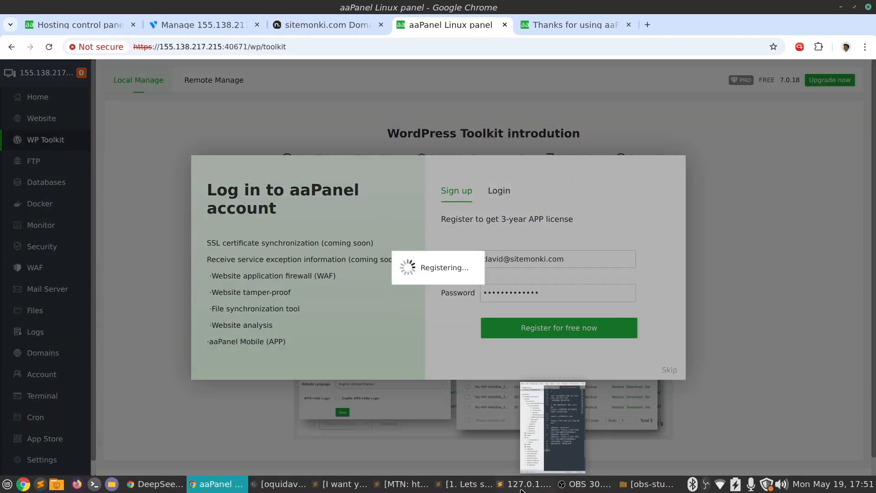
{"action": "mouse_move", "coordinate": [549, 477]}
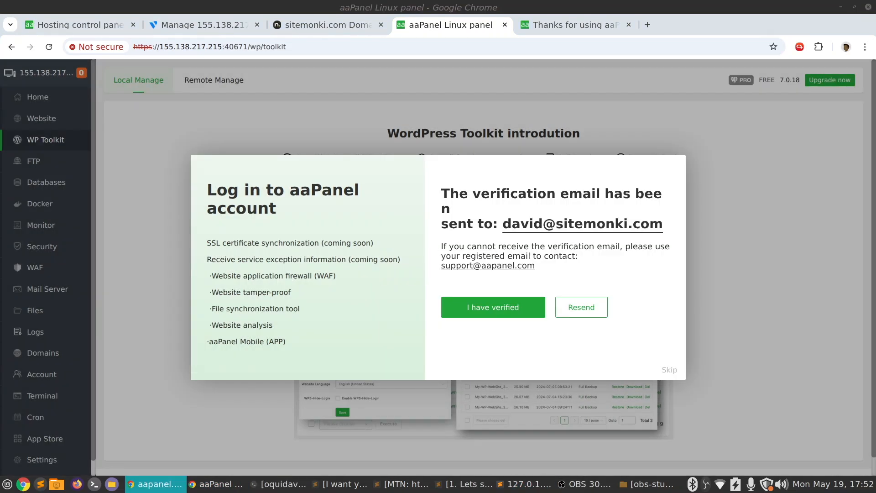
Confirm that the account email is verified, and sign in to aaPanel with the email address and password
{"action": "left_click", "coordinate": [473, 308]}
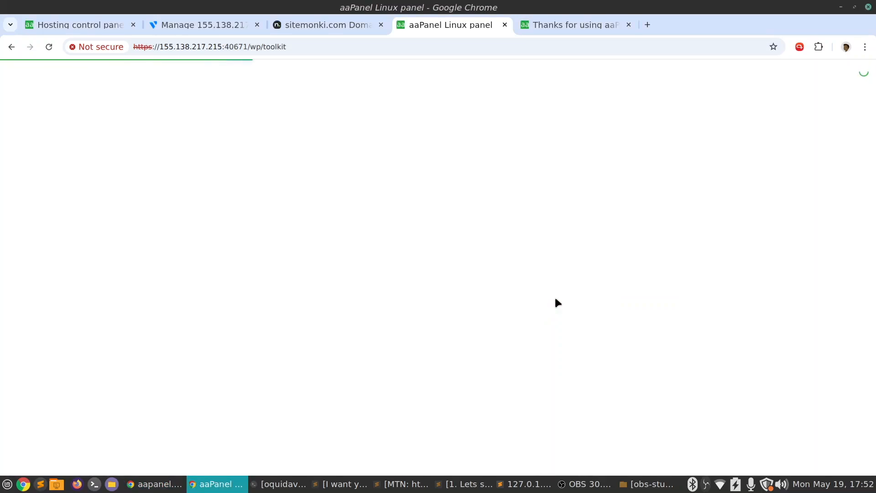
{"action": "scroll", "coordinate": [533, 277], "scroll_direction": "down", "scroll_amount": 1}
{"action": "left_click", "coordinate": [484, 183]}
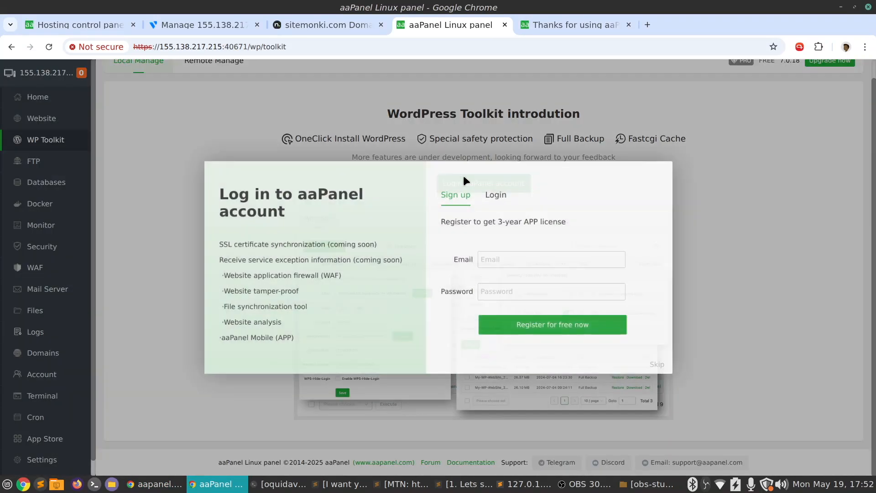
{"action": "left_click", "coordinate": [521, 260]}
{"action": "left_click", "coordinate": [583, 285]}
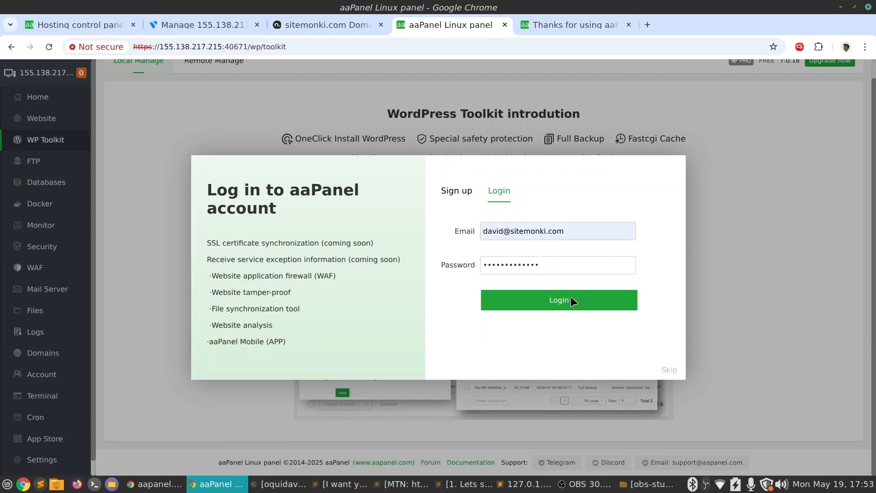
{"action": "left_click", "coordinate": [570, 302]}
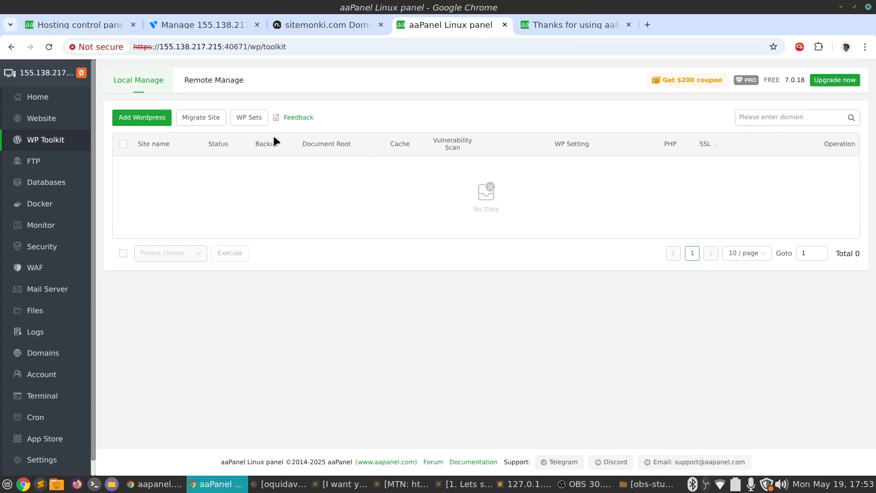
Start adding a WordPress site in WP Toolkit with david.sitemonki.com as its domain
{"action": "left_click", "coordinate": [155, 117]}
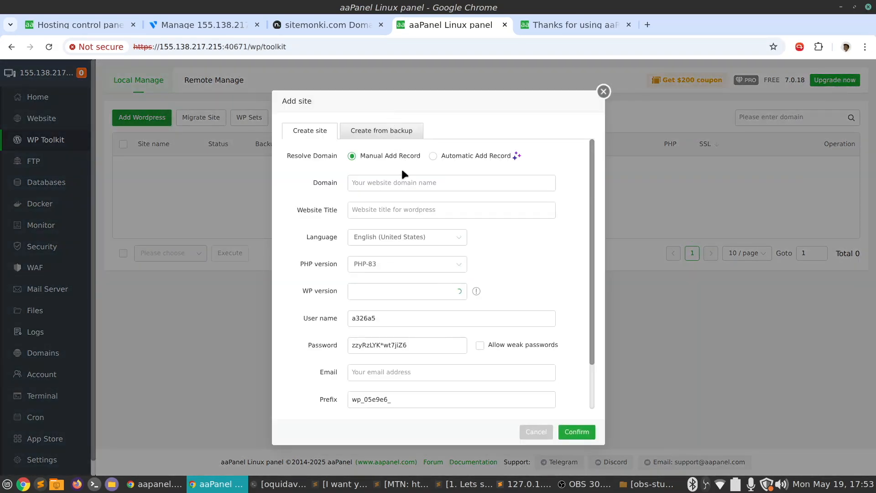
{"action": "left_click", "coordinate": [397, 180]}
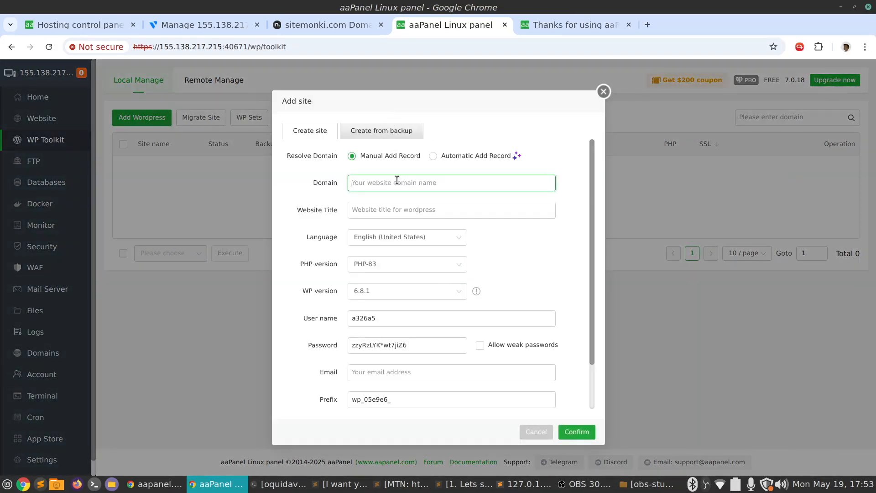
{"action": "type", "text": "david.sitemonki.com"}
In the Name.com DNS records of sitemonki.com, point the david A record to 155.138.217.215
{"action": "key", "text": "alt+Tab"}
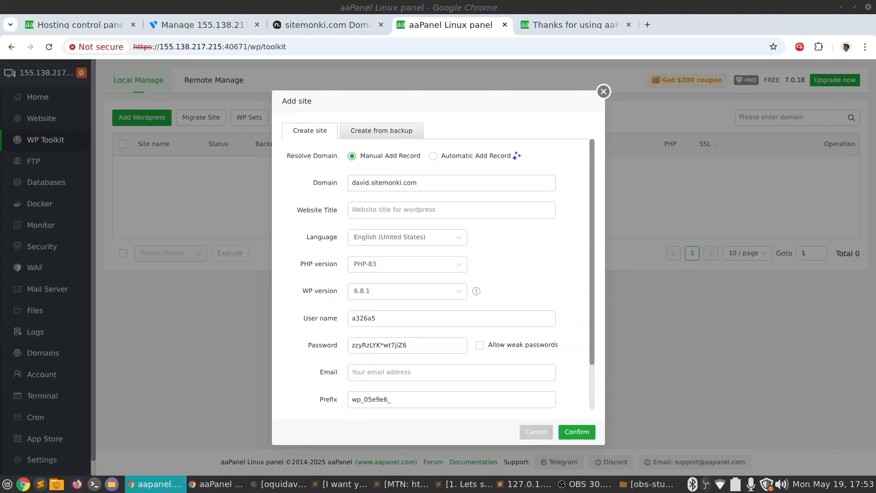
{"action": "key", "text": "ctrl+t"}
{"action": "left_click", "coordinate": [339, 26]}
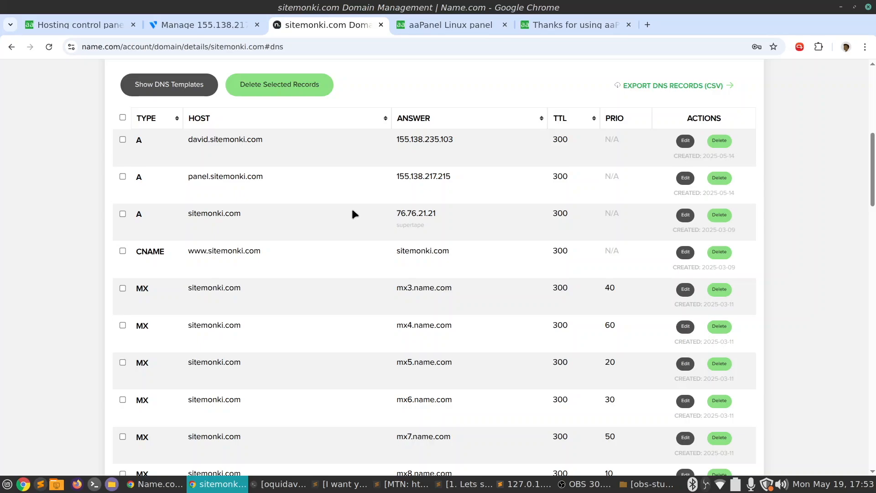
{"action": "key", "text": "ctrl+f"}
{"action": "type", "text": "david."}
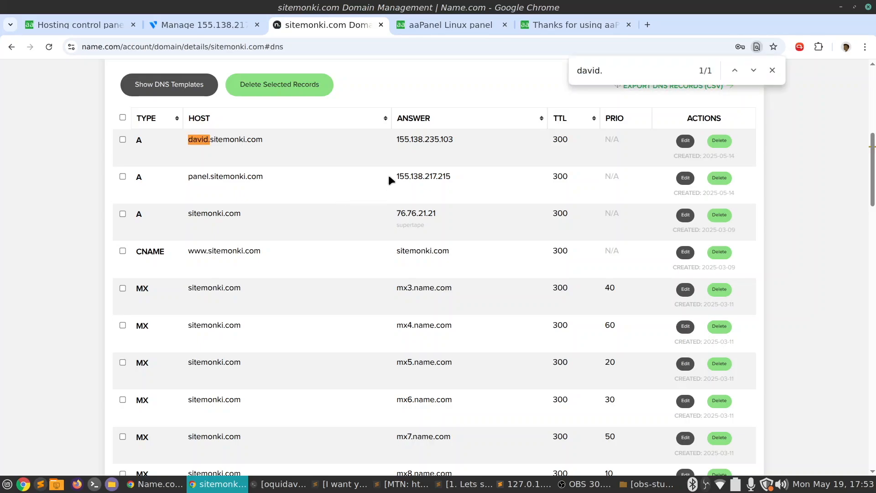
{"action": "double_click", "coordinate": [433, 176]}
{"action": "key", "text": "ctrl+c"}
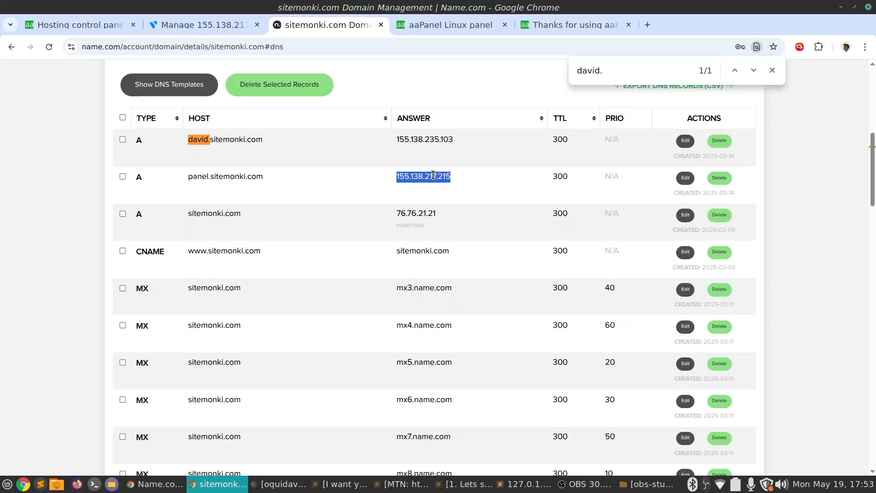
{"action": "left_click", "coordinate": [685, 141]}
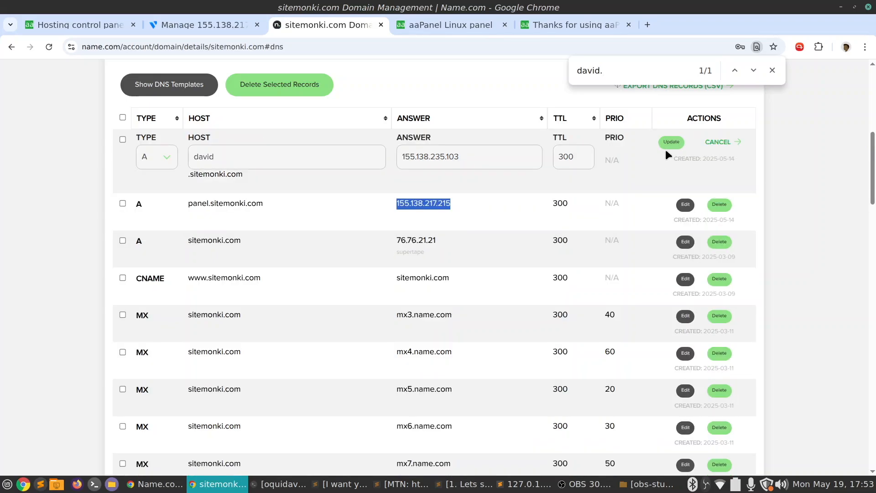
{"action": "left_click_drag", "start_coordinate": [495, 160], "coordinate": [375, 148]}
{"action": "key", "text": "ctrl+v"}
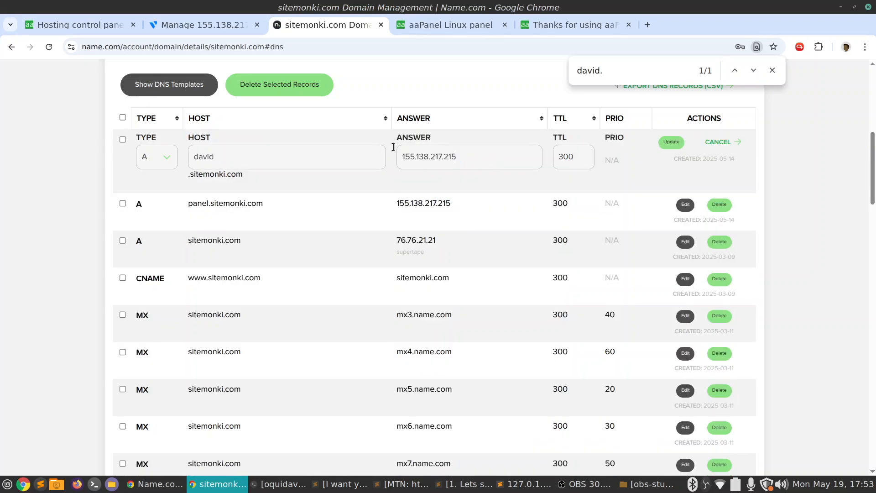
{"action": "left_click", "coordinate": [672, 143]}
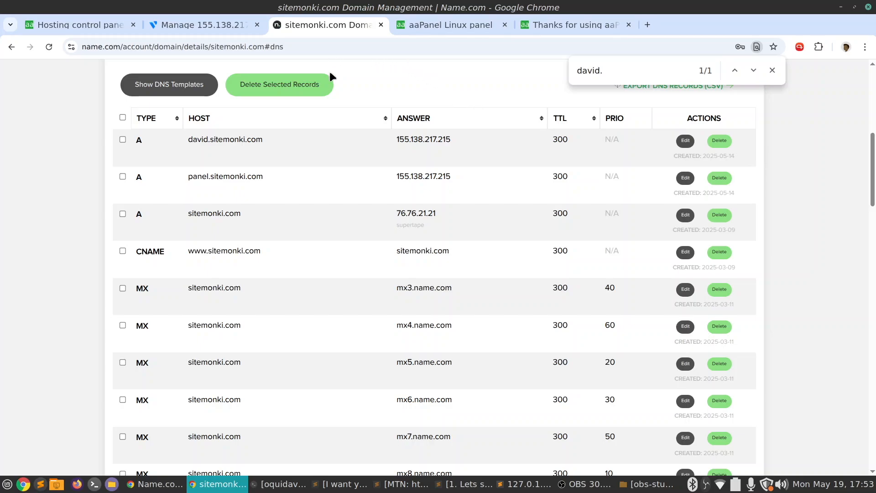
Return to the aaPanel form for the new WordPress site and enter david's blog as the website title
{"action": "left_click", "coordinate": [101, 19]}
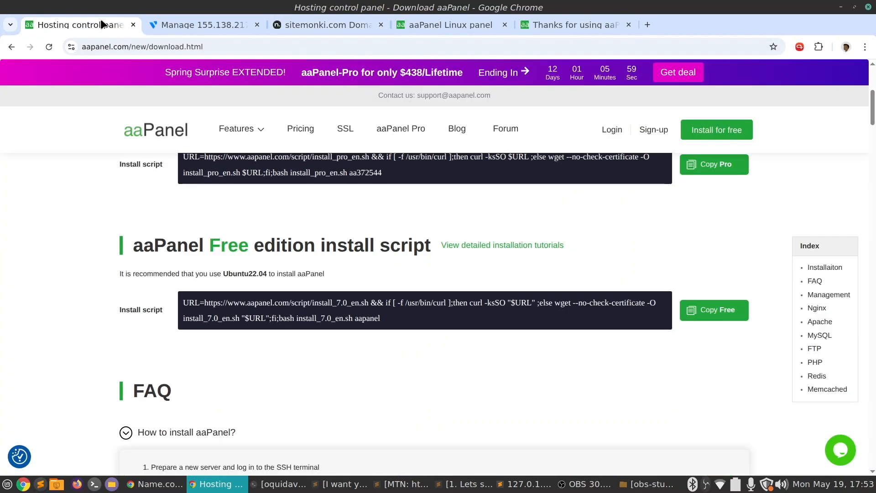
{"action": "left_click", "coordinate": [426, 27]}
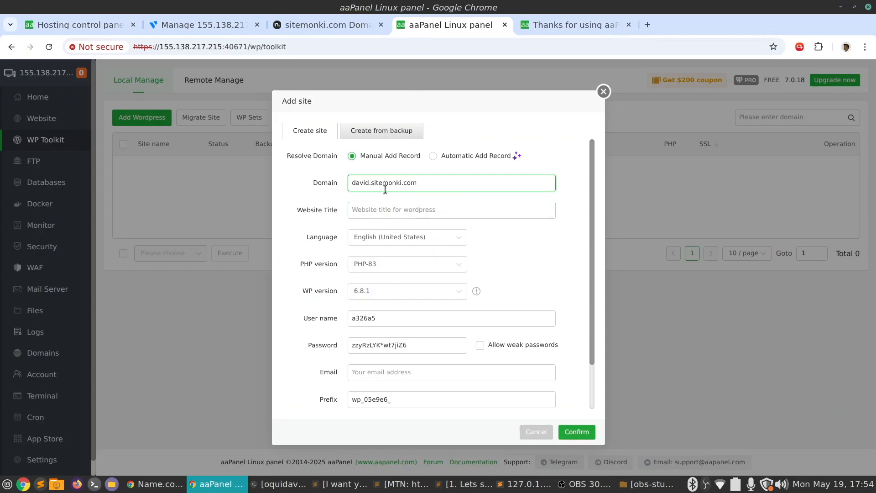
{"action": "left_click", "coordinate": [408, 209]}
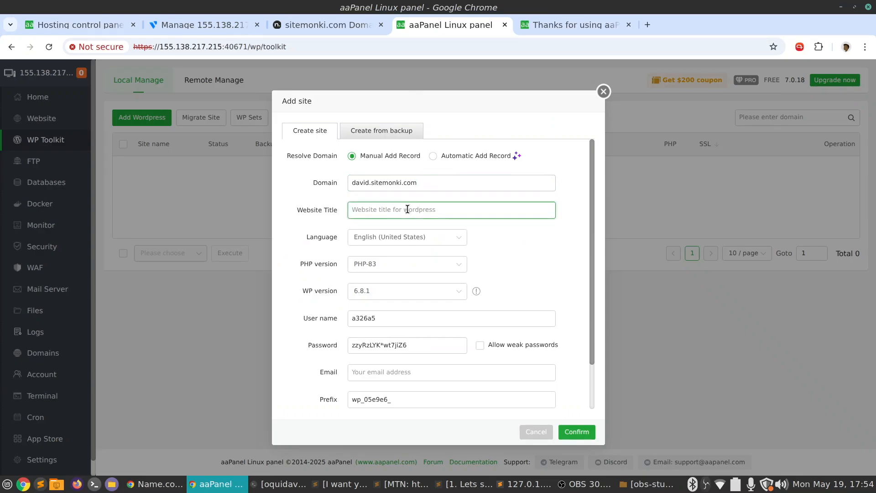
{"action": "type", "text": "david's blog"}
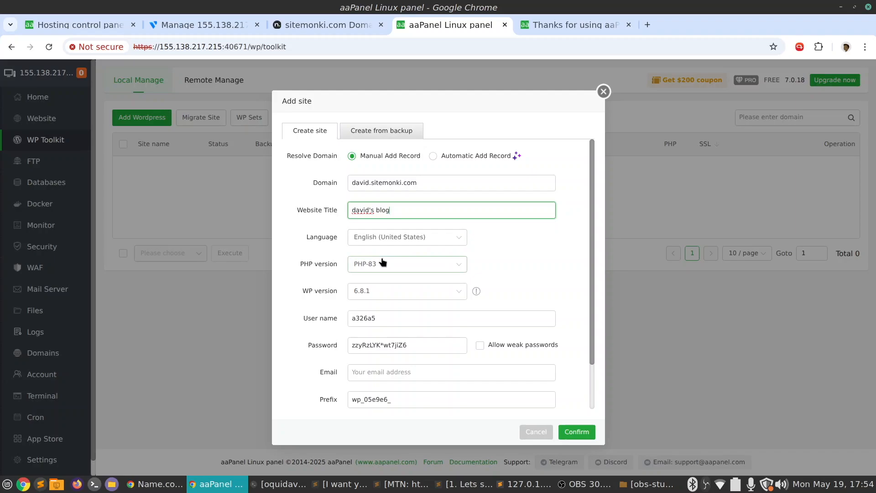
{"action": "scroll", "coordinate": [511, 237], "scroll_direction": "down", "scroll_amount": 2}
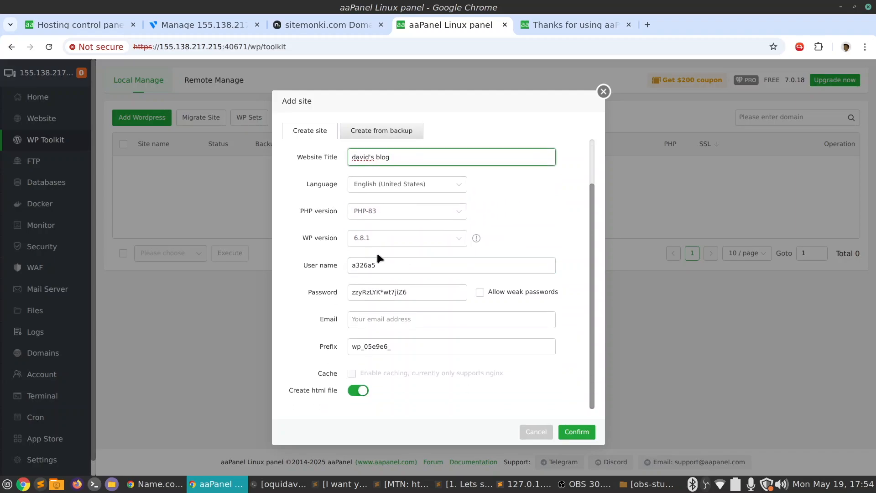
Copy the generated WordPress password and switch to the text editor to keep it
{"action": "left_click", "coordinate": [411, 290]}
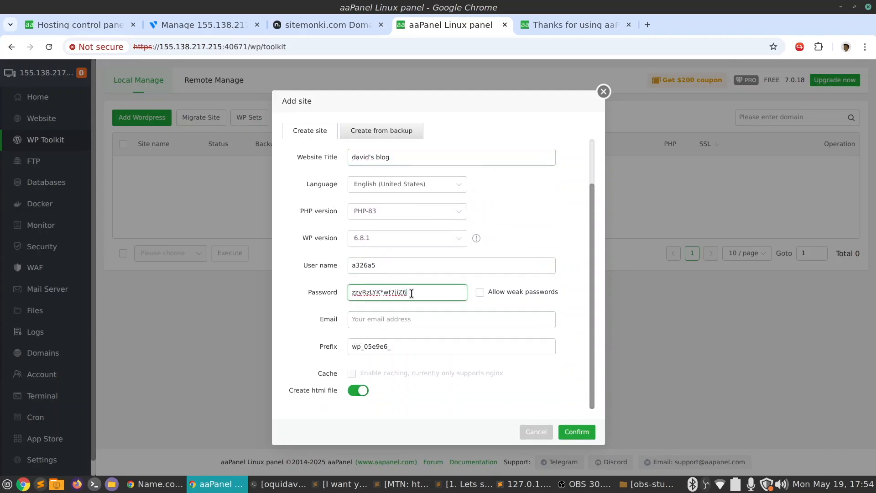
{"action": "triple_click", "coordinate": [378, 292]}
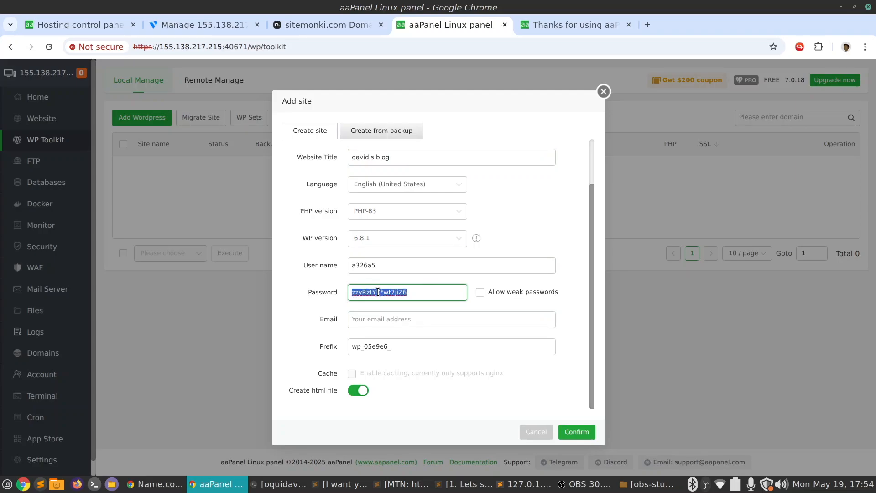
{"action": "left_click", "coordinate": [551, 482]}
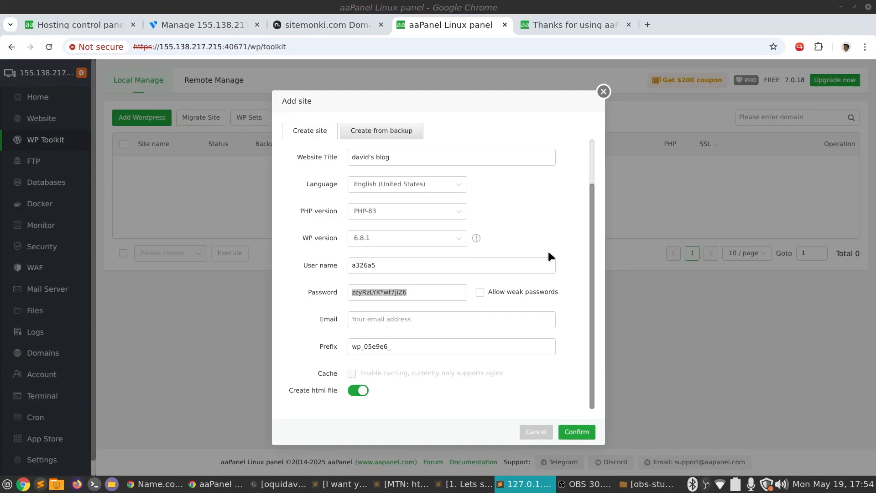
Enter the administrator's email address and create the WordPress site with the default version, user name and prefix
{"action": "left_click", "coordinate": [423, 322]}
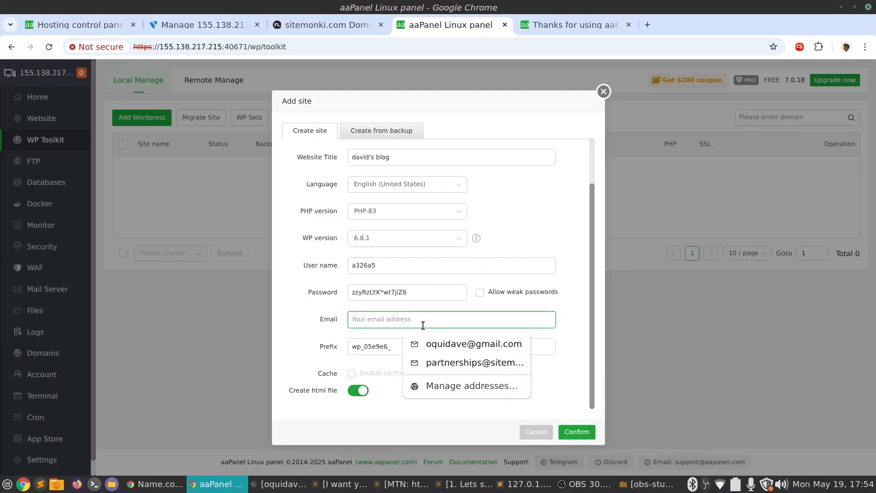
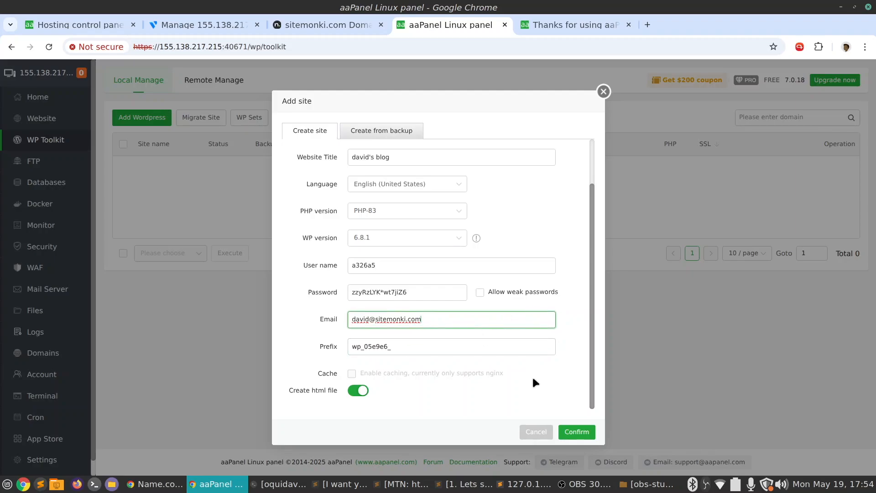
{"action": "left_click", "coordinate": [574, 434]}
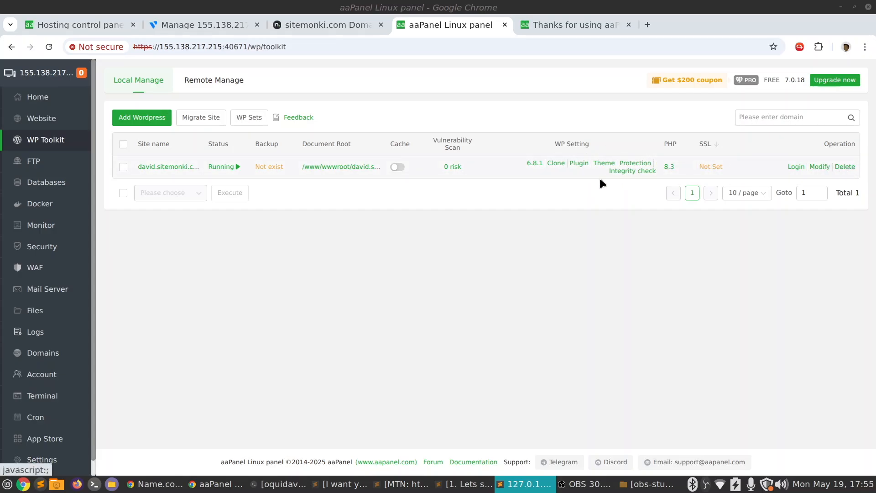
Leave the david.sitemonki.com site running and open its address in a new browser tab
{"action": "left_click", "coordinate": [236, 168]}
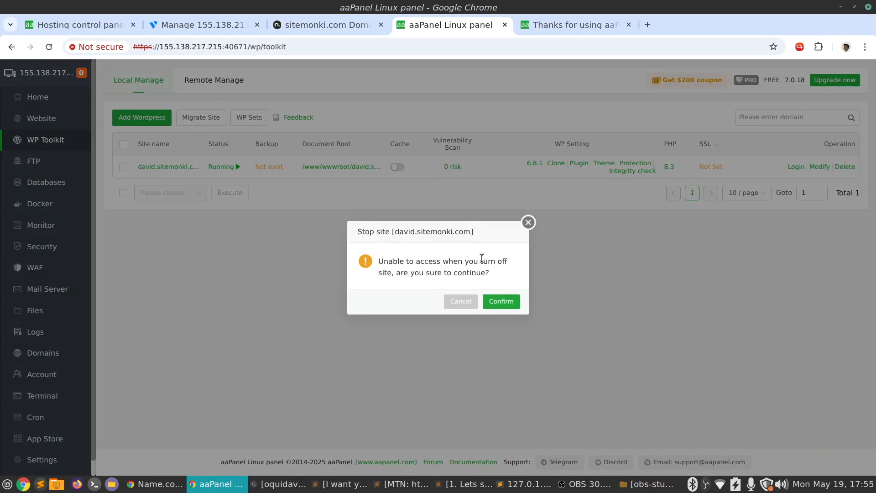
{"action": "left_click", "coordinate": [529, 223]}
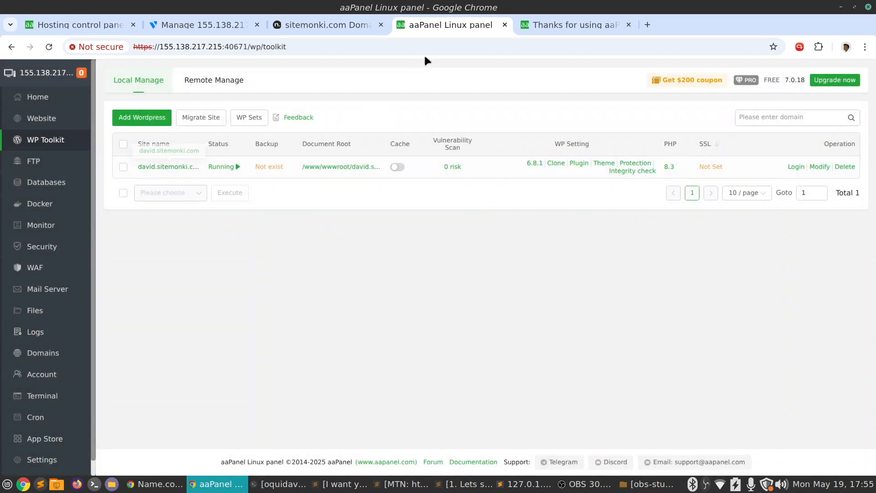
{"action": "right_click", "coordinate": [463, 25]}
{"action": "left_click", "coordinate": [502, 34]}
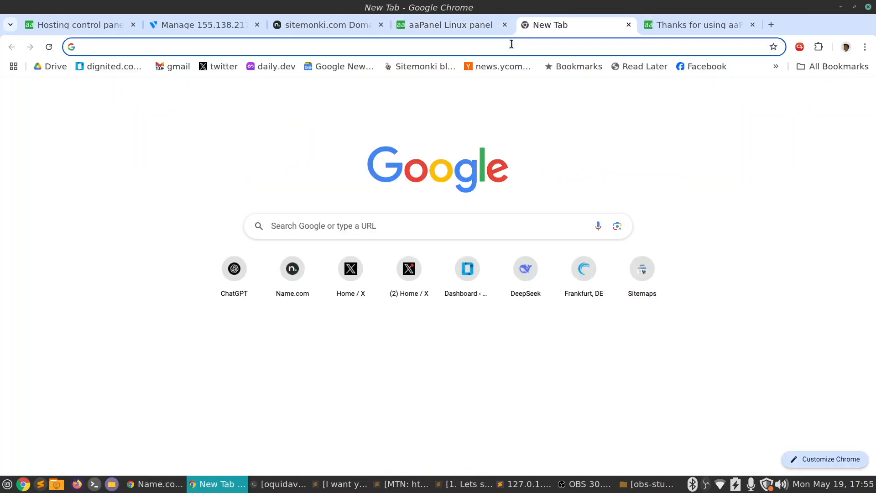
{"action": "type", "text": "david.sitemonk"}
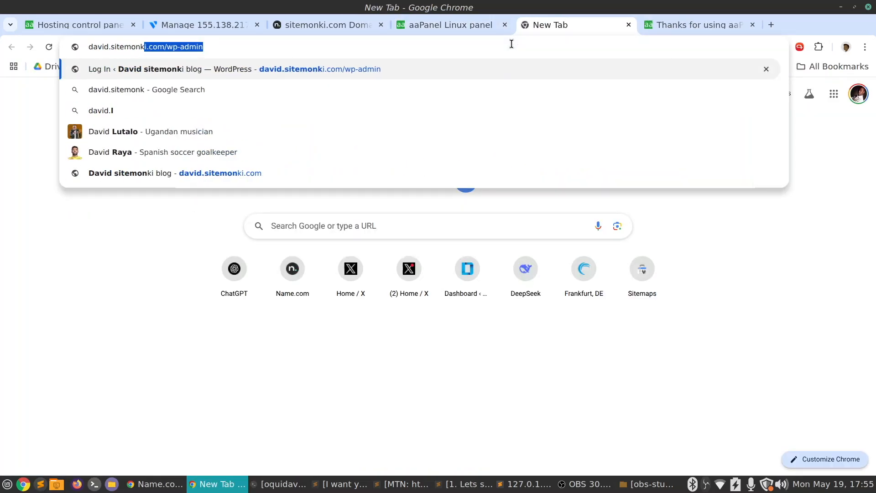
{"action": "type", "text": "i.com"}
{"action": "key", "text": "Return"}
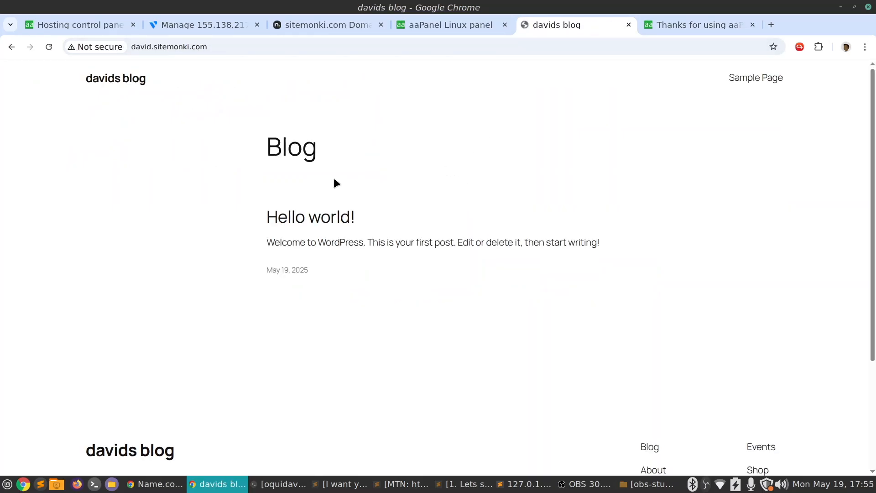
Look over the new blog's home page, including its default post and footer
{"action": "left_click_drag", "start_coordinate": [269, 162], "coordinate": [397, 242]}
{"action": "left_click", "coordinate": [407, 246]}
{"action": "scroll", "coordinate": [507, 224], "scroll_direction": "down", "scroll_amount": 3}
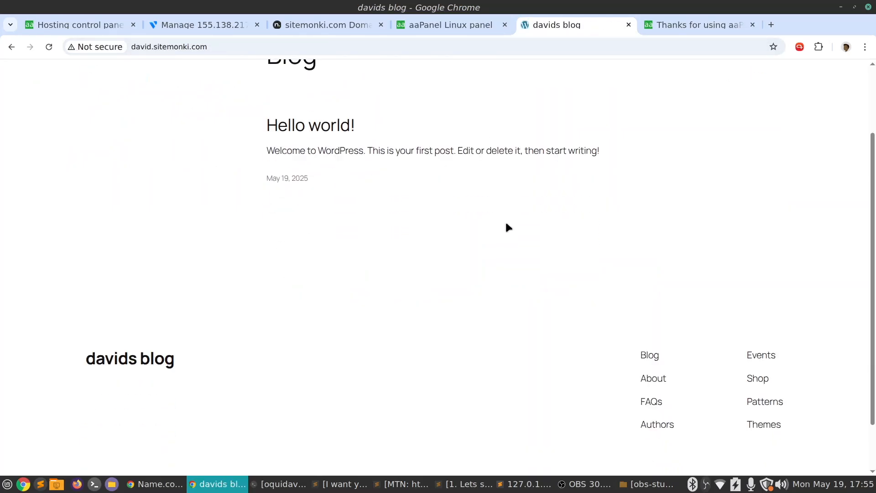
{"action": "scroll", "coordinate": [507, 227], "scroll_direction": "up", "scroll_amount": 3}
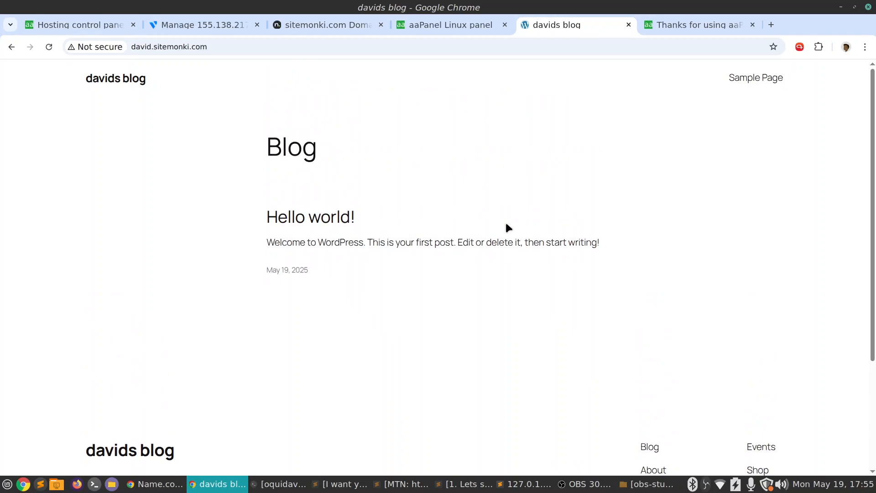
{"action": "left_click_drag", "start_coordinate": [349, 243], "coordinate": [597, 242]}
From WP Toolkit, open the WordPress login page of david.sitemonki.com with the regular rather than password-free login
{"action": "left_click", "coordinate": [747, 26]}
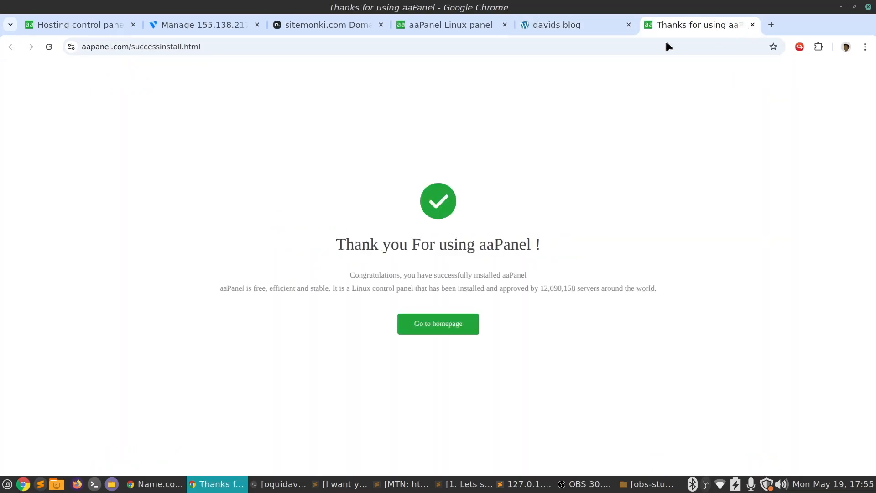
{"action": "left_click", "coordinate": [469, 27]}
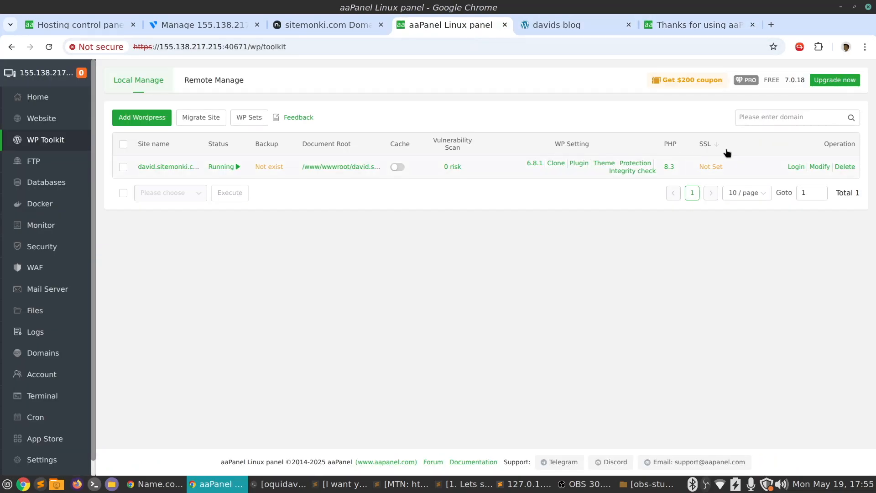
{"action": "left_click", "coordinate": [797, 167]}
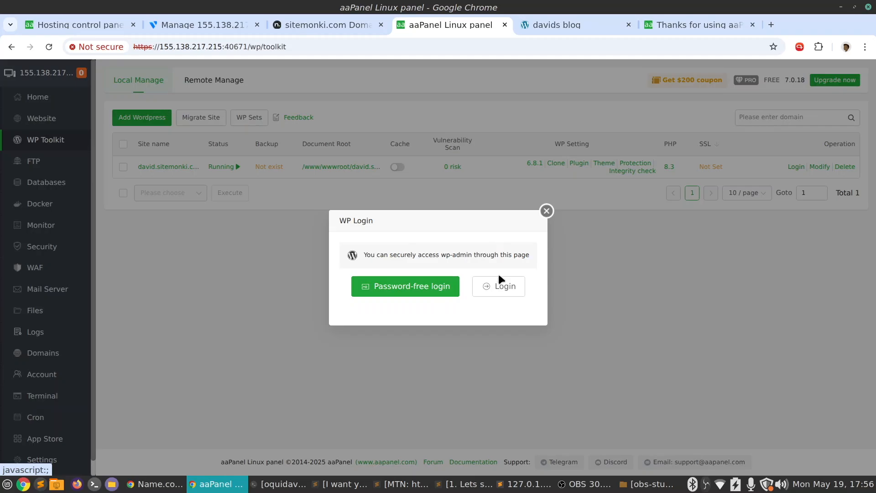
{"action": "left_click", "coordinate": [509, 288]}
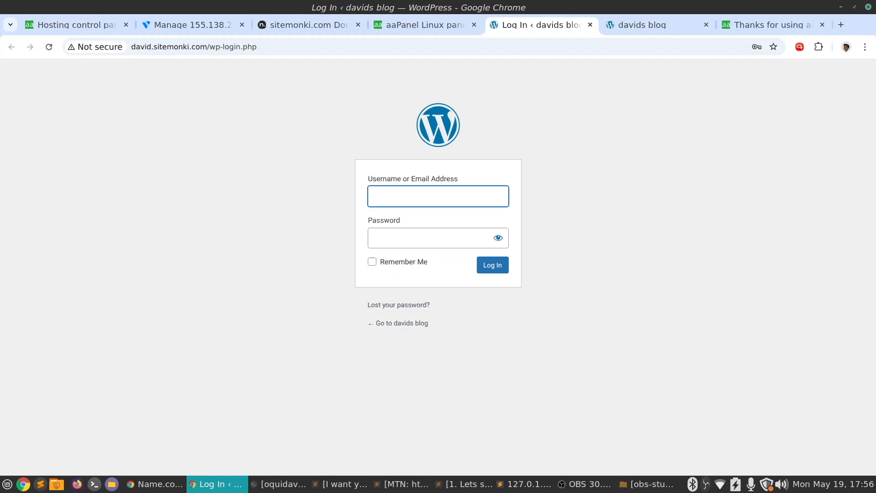
Log in to the WordPress dashboard with the administrator's email and password, and update the password saved in the browser
{"action": "key", "text": "alt+Tab"}
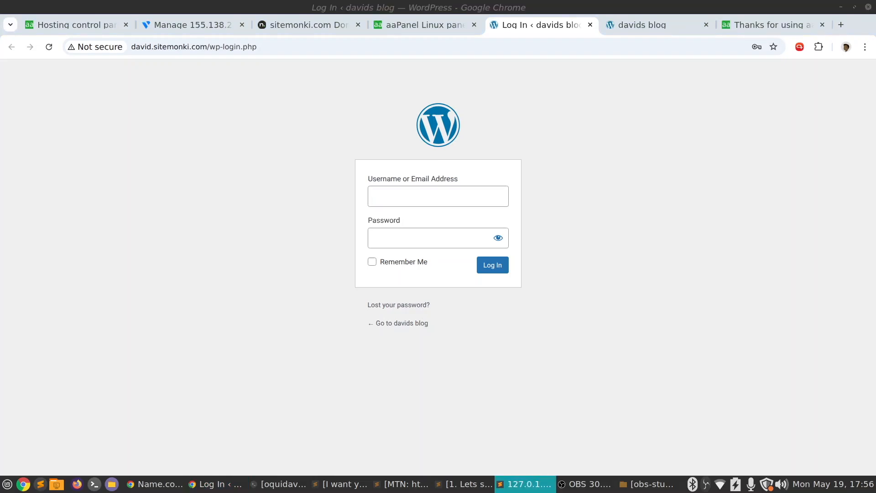
{"action": "left_click", "coordinate": [429, 182]}
{"action": "left_click", "coordinate": [493, 265]}
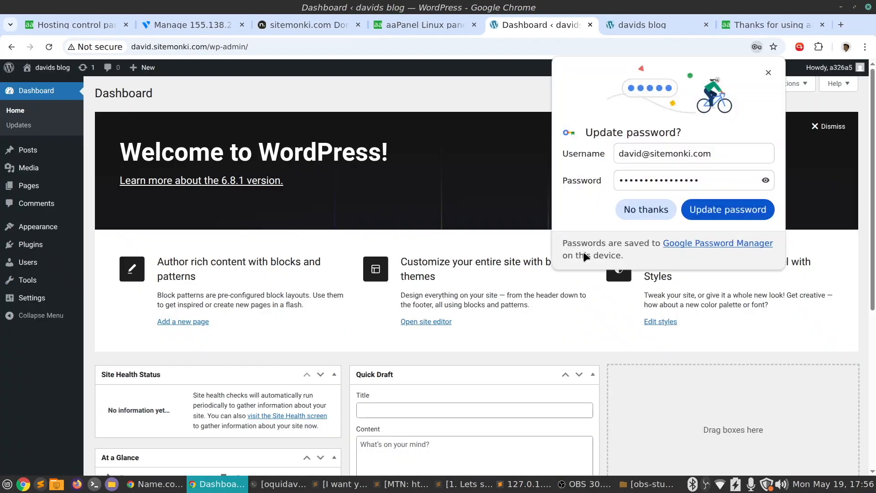
{"action": "left_click", "coordinate": [742, 217]}
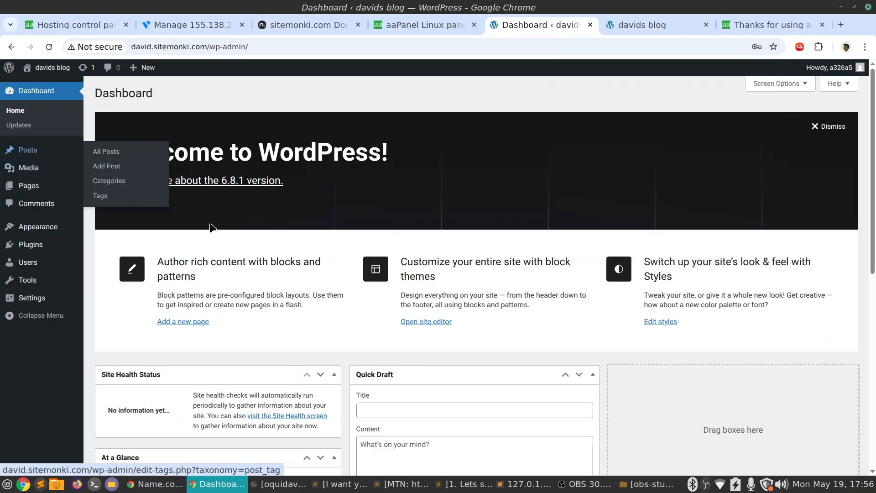
Open the WordPress site's installed themes and activate Twenty Twenty-Four
{"action": "scroll", "coordinate": [260, 221], "scroll_direction": "down", "scroll_amount": 5}
{"action": "scroll", "coordinate": [260, 224], "scroll_direction": "up", "scroll_amount": 2}
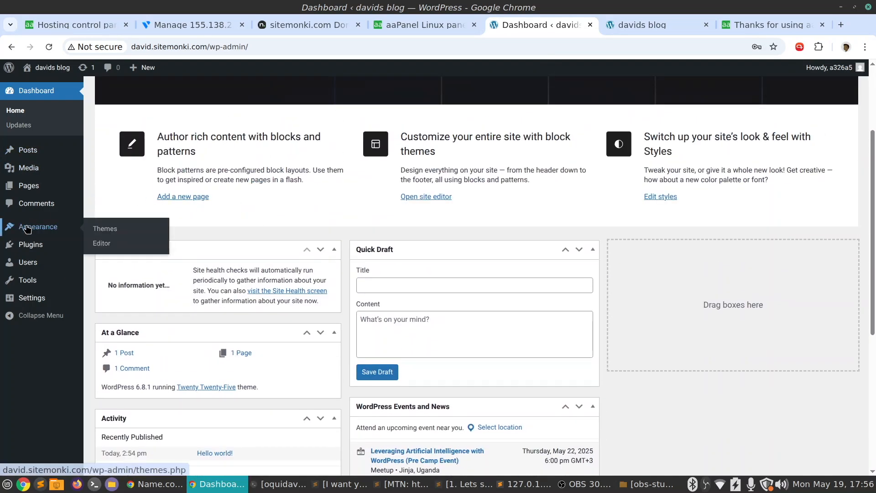
{"action": "left_click", "coordinate": [115, 228]}
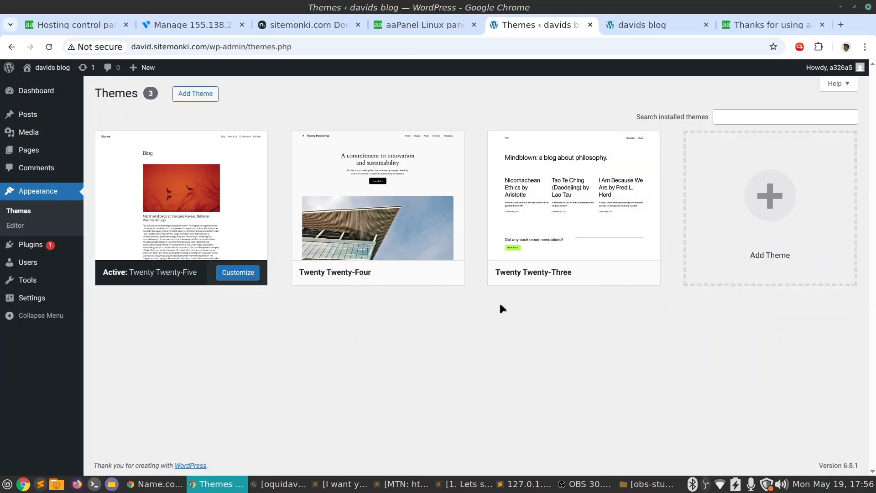
{"action": "mouse_move", "coordinate": [457, 205]}
{"action": "left_click", "coordinate": [386, 272]}
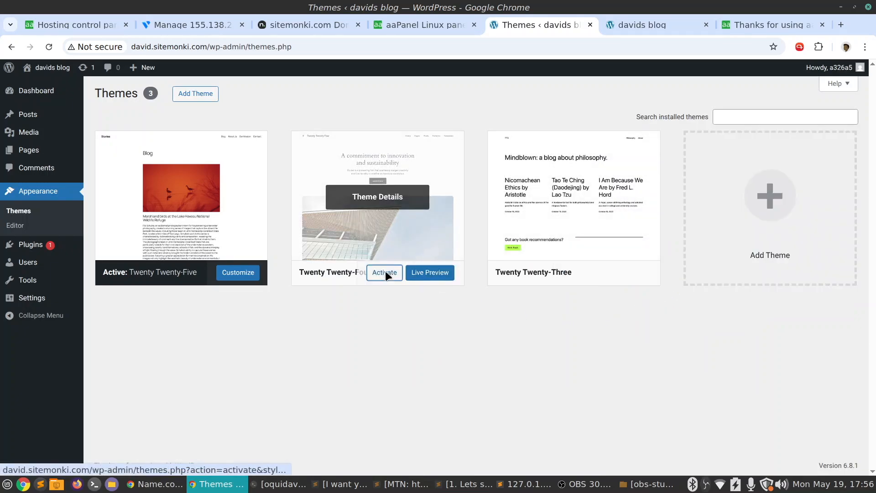
{"action": "left_click", "coordinate": [386, 272]}
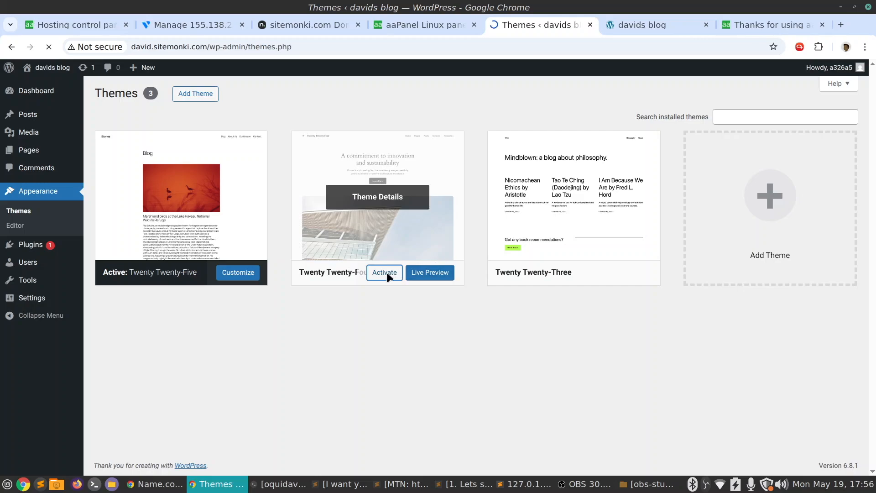
Look over the blog's home page and the "Hello world!" post with its comments section
{"action": "left_click", "coordinate": [633, 24]}
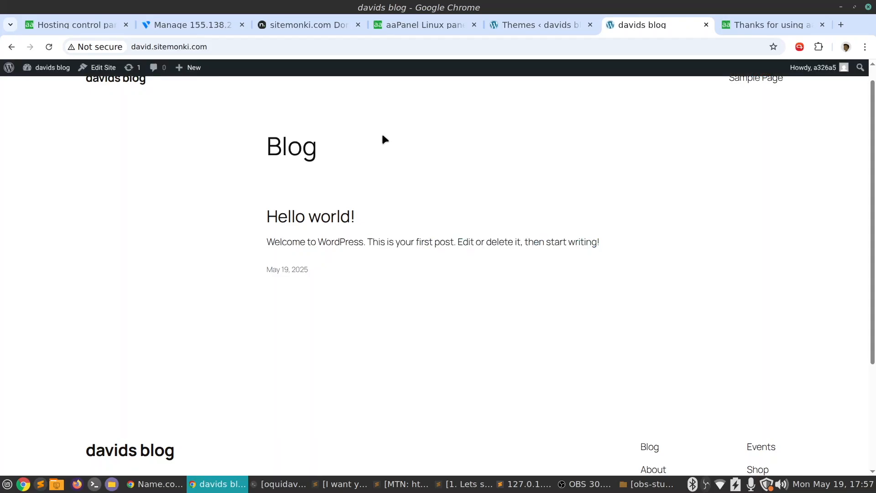
{"action": "scroll", "coordinate": [339, 144], "scroll_direction": "down", "scroll_amount": 3}
{"action": "scroll", "coordinate": [326, 144], "scroll_direction": "up", "scroll_amount": 2}
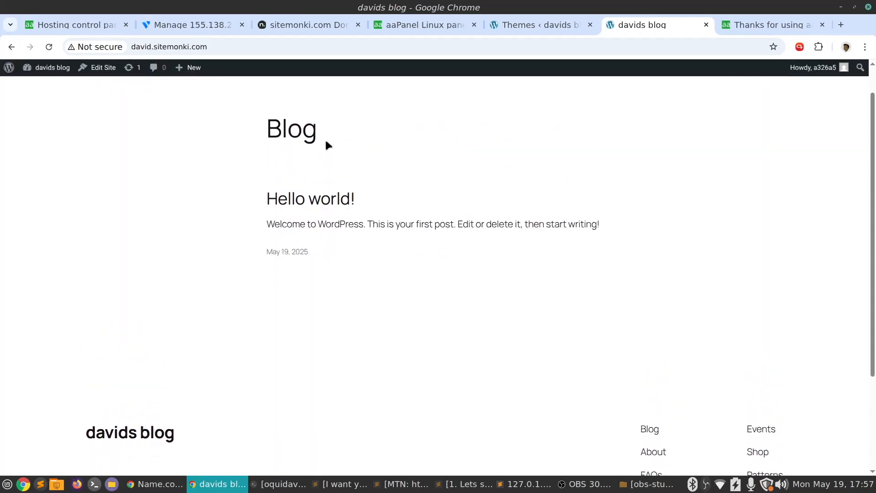
{"action": "left_click", "coordinate": [283, 218]}
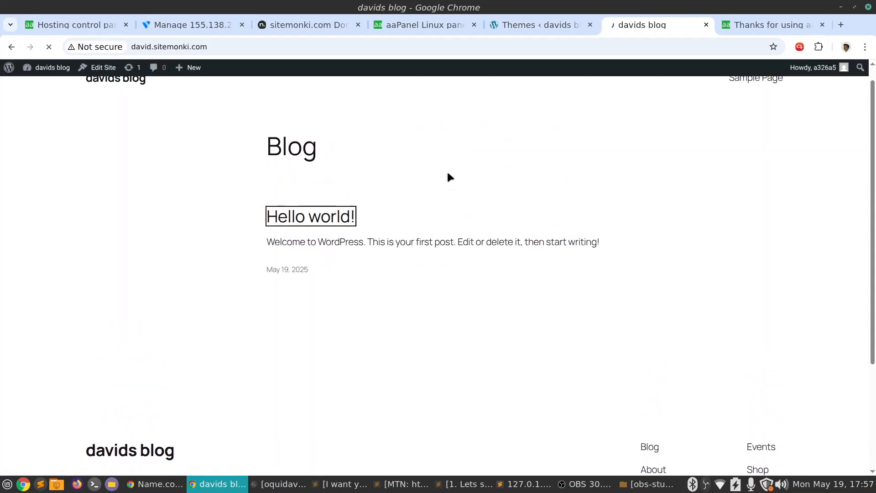
{"action": "scroll", "coordinate": [457, 178], "scroll_direction": "down", "scroll_amount": 10}
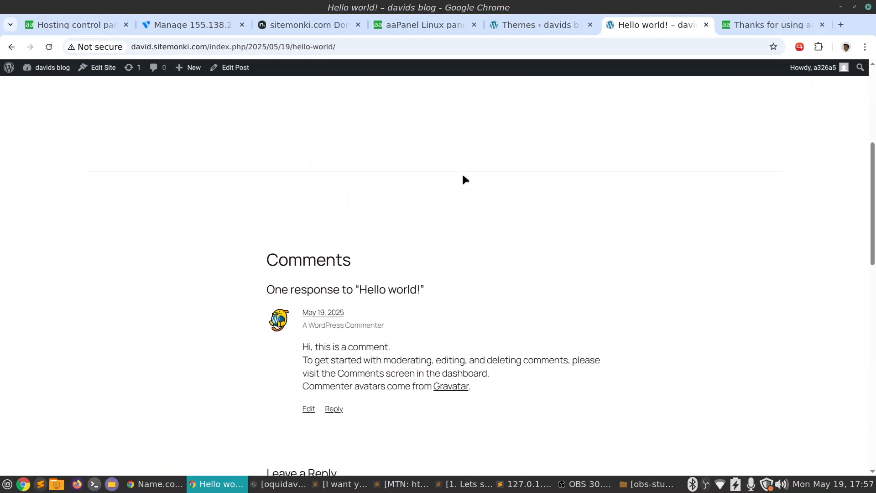
{"action": "scroll", "coordinate": [462, 174], "scroll_direction": "up", "scroll_amount": 9}
{"action": "scroll", "coordinate": [459, 174], "scroll_direction": "up", "scroll_amount": 1}
Return to aaPanel, try the password-free WordPress login in WP Toolkit, and dismiss the coupon, PRO upgrade and login dialogs
{"action": "left_click", "coordinate": [543, 24]}
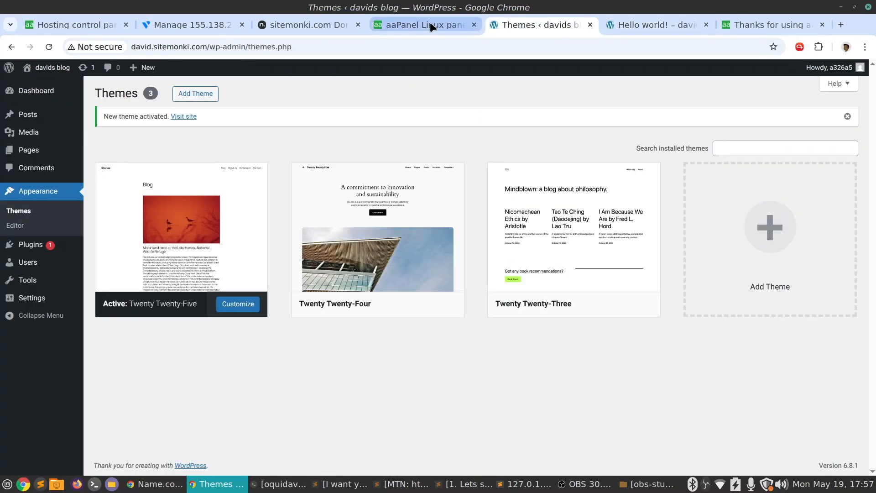
{"action": "left_click", "coordinate": [430, 24]}
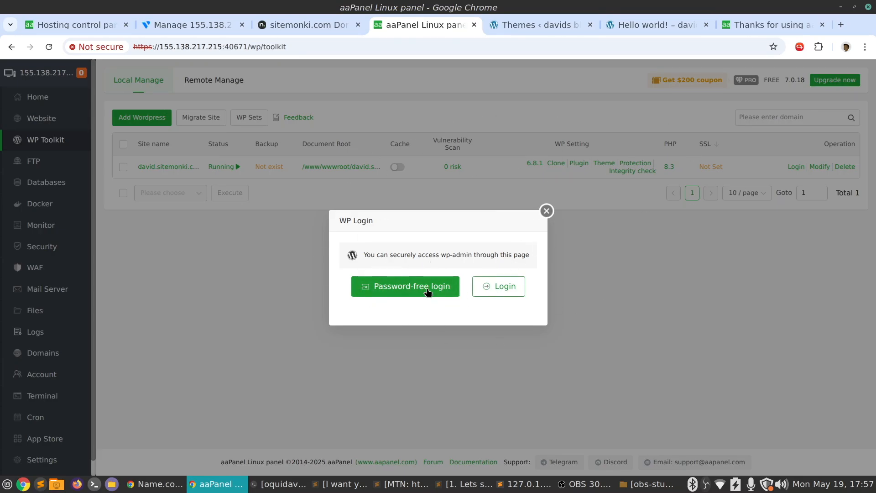
{"action": "left_click", "coordinate": [454, 292]}
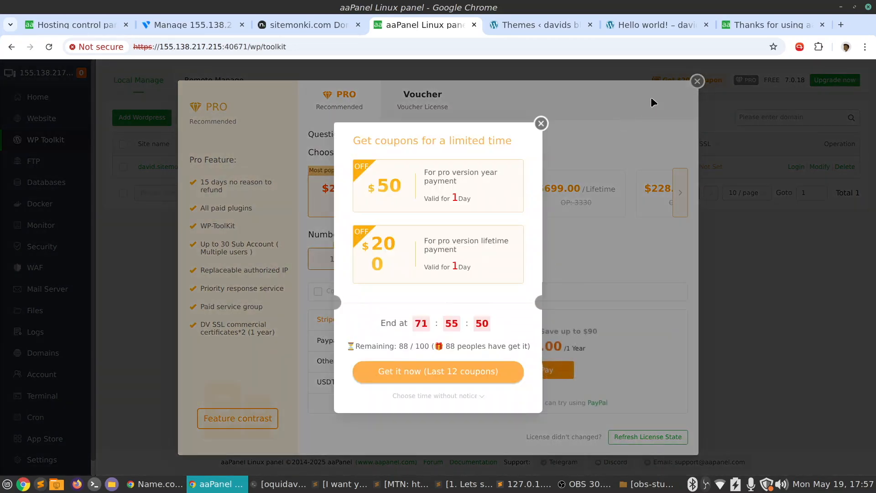
{"action": "left_click", "coordinate": [542, 122]}
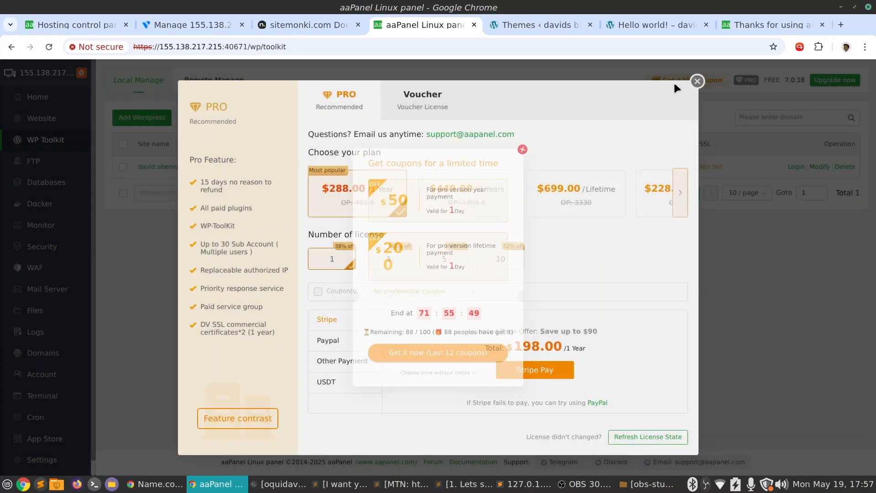
{"action": "left_click", "coordinate": [698, 81]}
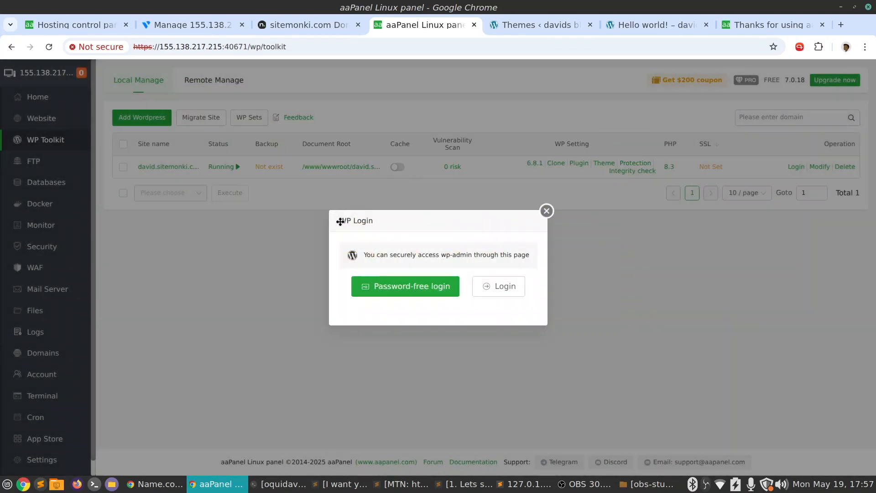
{"action": "left_click", "coordinate": [546, 210]}
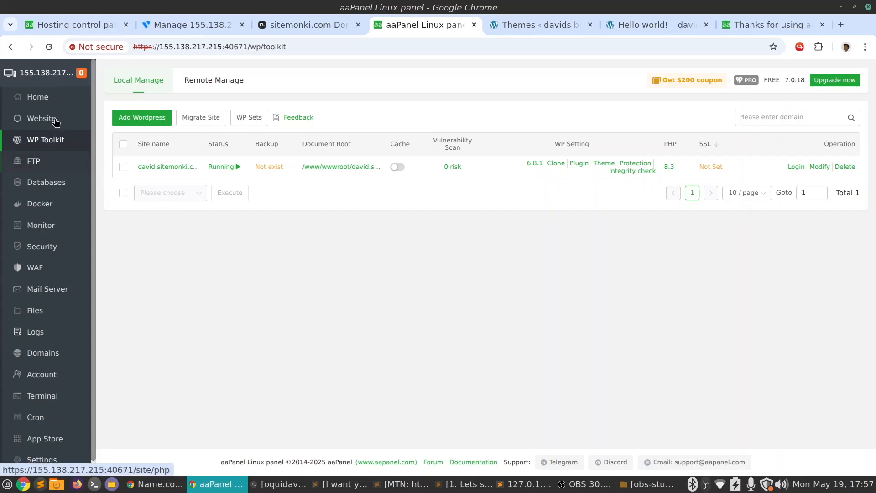
Look over the panel's PHP website list, the FTP manager and the MySQL database list
{"action": "left_click", "coordinate": [90, 116]}
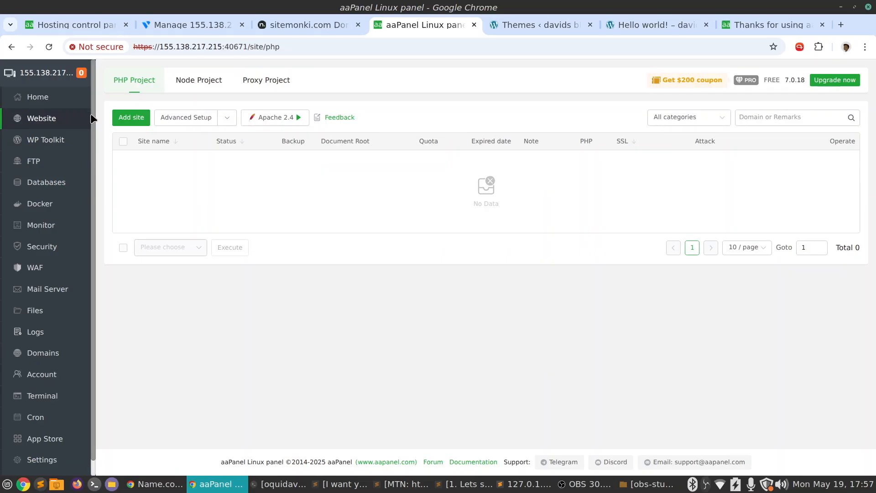
{"action": "left_click", "coordinate": [38, 161]}
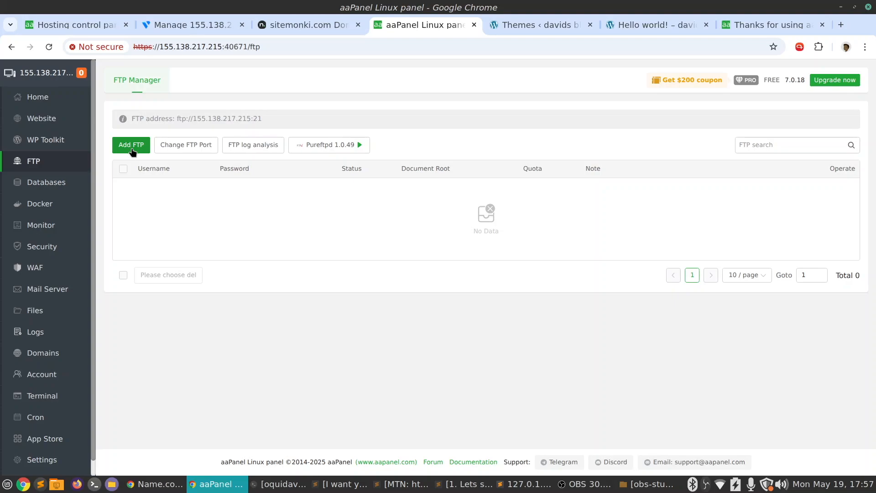
{"action": "left_click", "coordinate": [34, 182]}
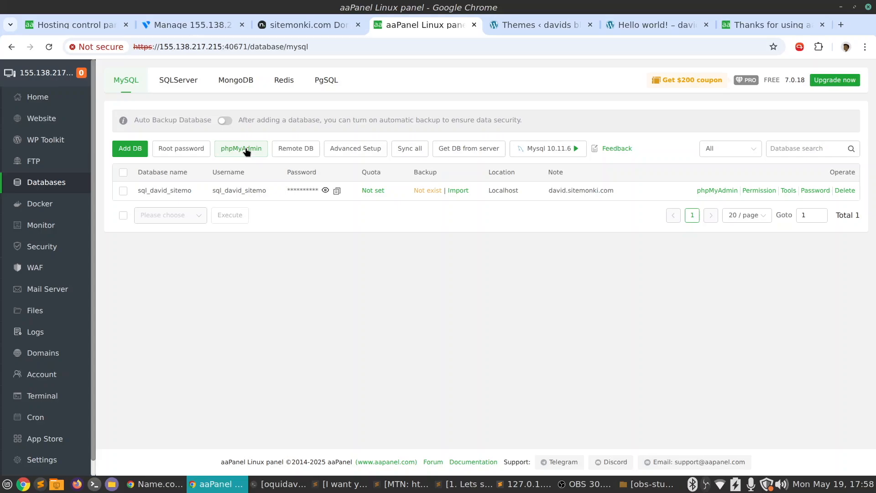
Enable public access for phpMyAdmin and open its public login page
{"action": "left_click", "coordinate": [246, 148]}
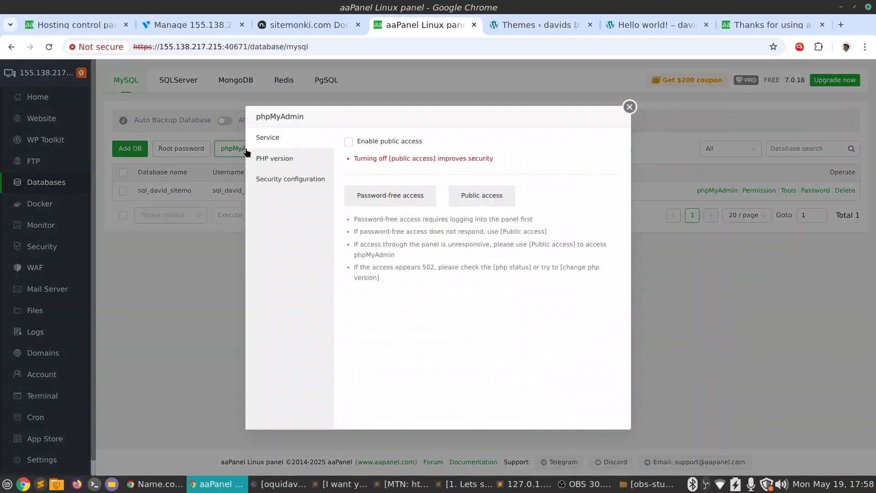
{"action": "left_click", "coordinate": [492, 197]}
{"action": "left_click", "coordinate": [488, 199]}
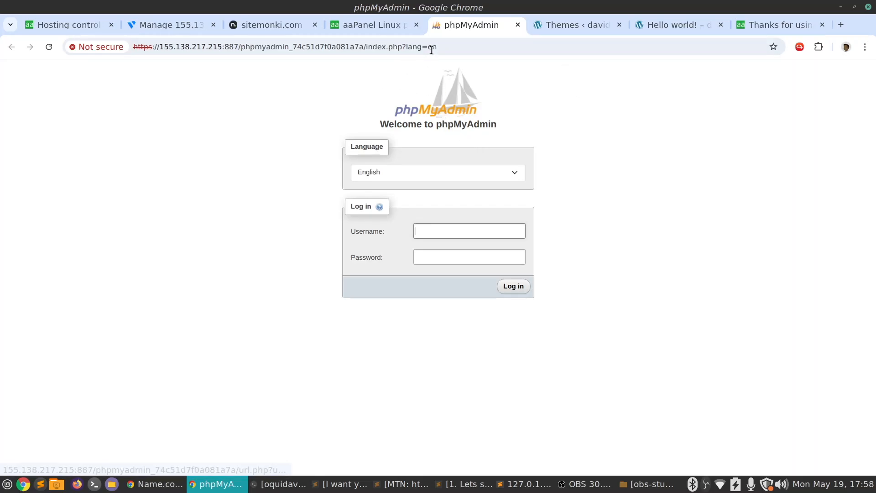
Log in to phpMyAdmin with the username sql_david_sitemo and the database password copied from aaPanel's database list
{"action": "left_click", "coordinate": [372, 24]}
{"action": "left_click", "coordinate": [325, 191]}
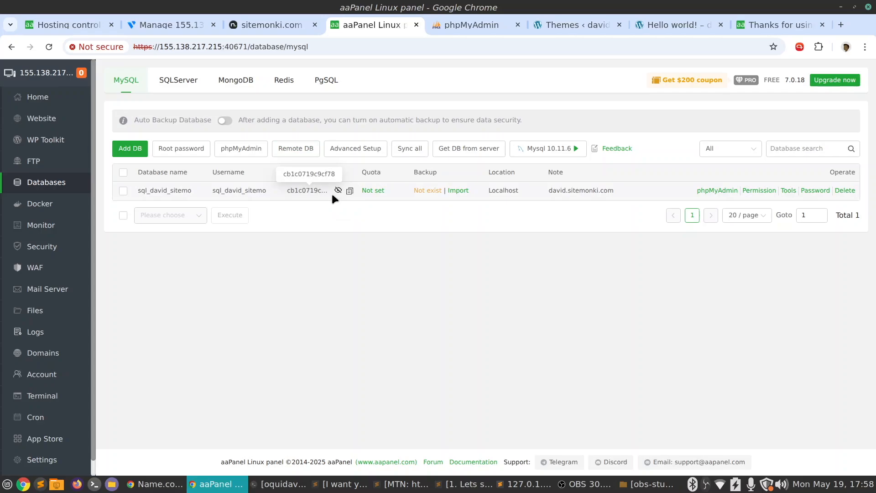
{"action": "double_click", "coordinate": [242, 192]}
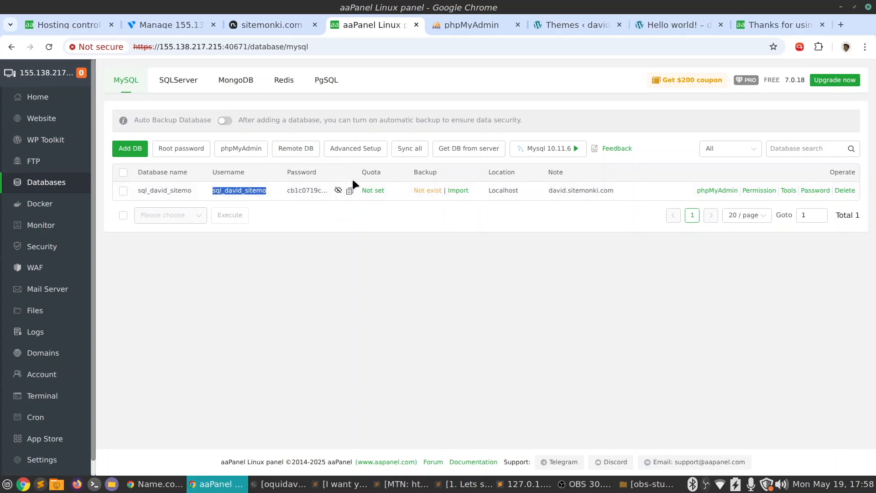
{"action": "left_click", "coordinate": [475, 25]}
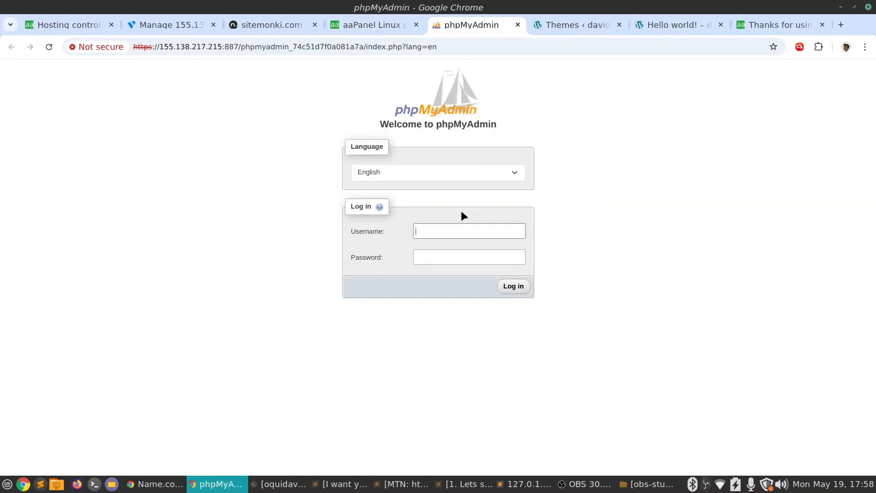
{"action": "left_click", "coordinate": [340, 26]}
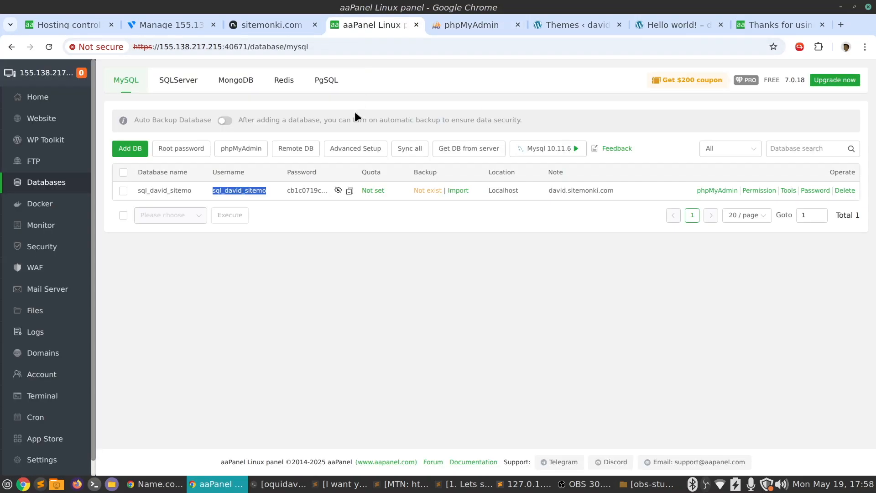
{"action": "left_click", "coordinate": [350, 192]}
{"action": "left_click", "coordinate": [475, 26]}
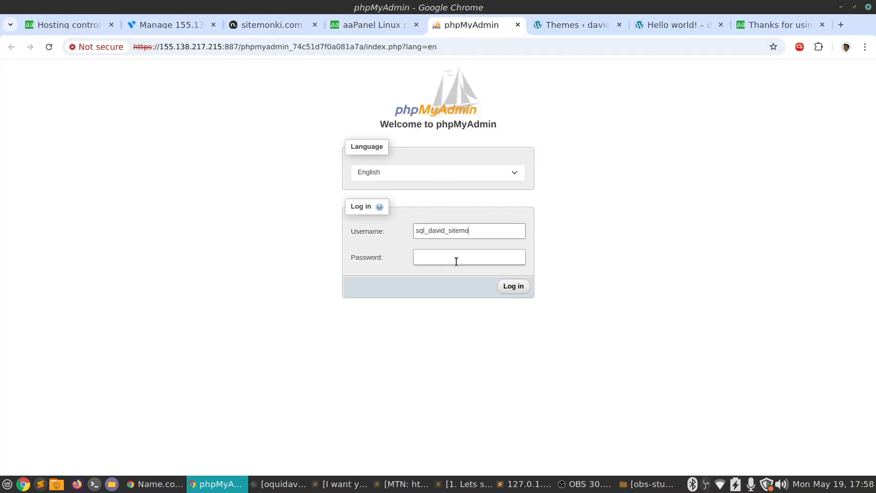
{"action": "key", "text": "ctrl+v"}
{"action": "left_click", "coordinate": [516, 287]}
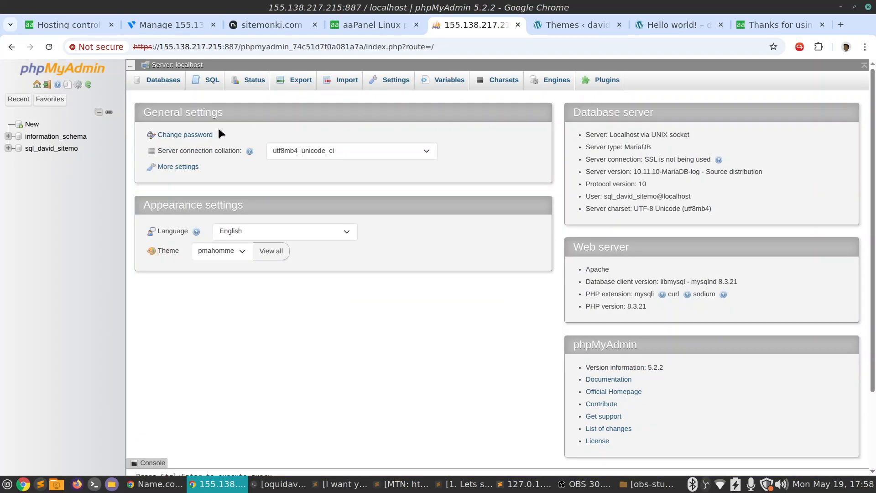
Browse the tables of the sql_david_sitemo database and examine the rows of wp_05e9e6_posts
{"action": "left_click", "coordinate": [60, 149]}
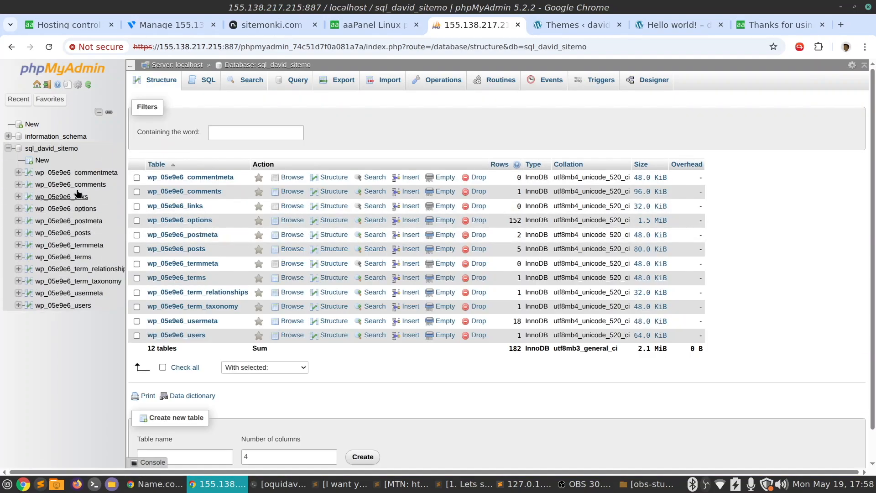
{"action": "left_click", "coordinate": [64, 236]}
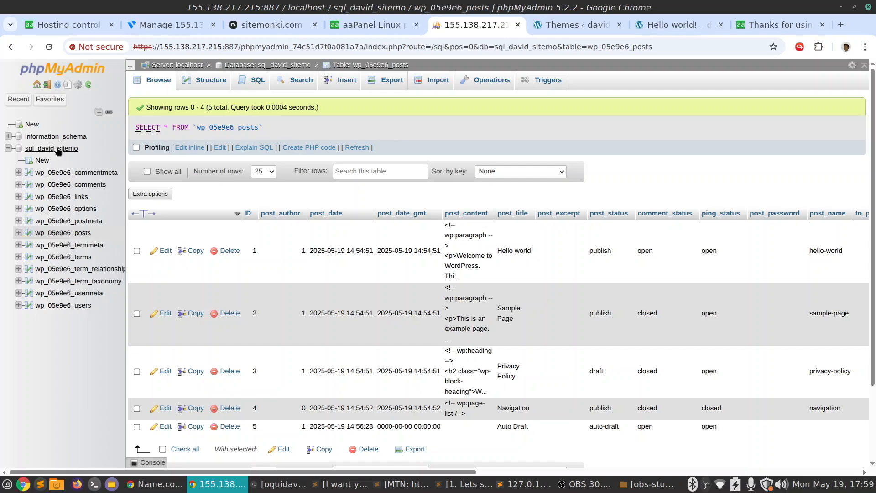
{"action": "left_click", "coordinate": [57, 152]}
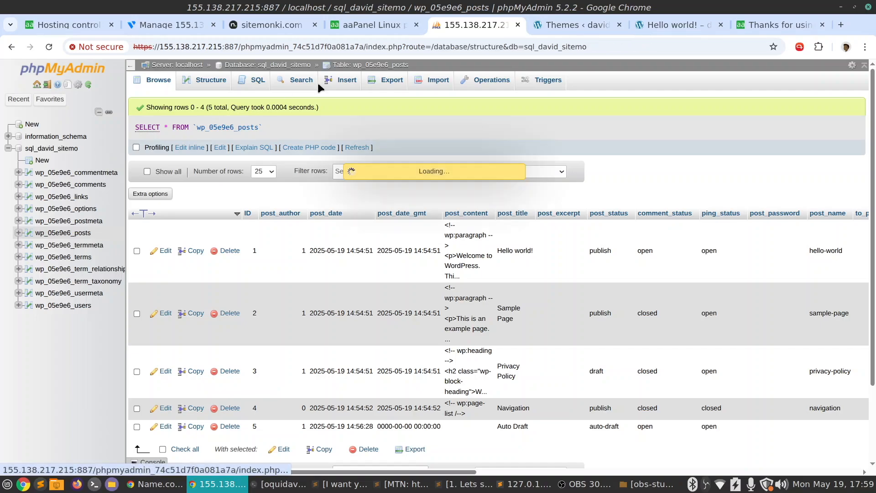
Back in aaPanel, look over the Docker settings and the system monitor's load, CPU, memory, disk and network charts
{"action": "left_click", "coordinate": [385, 25]}
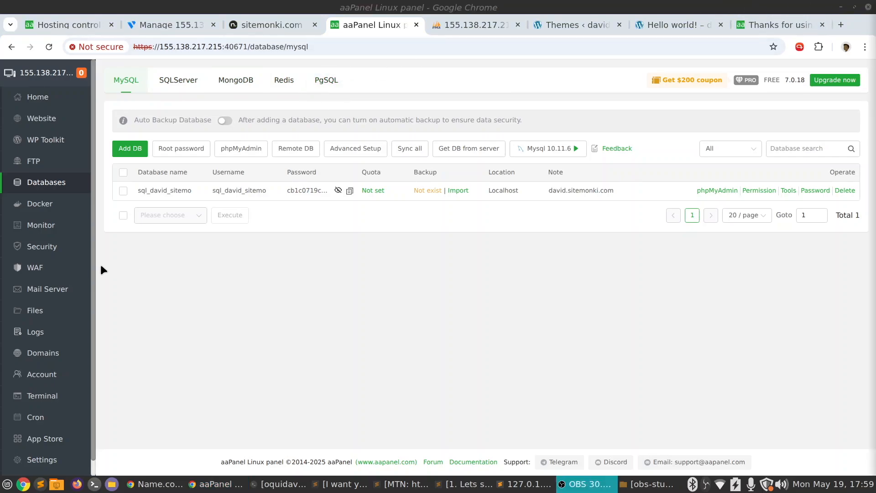
{"action": "left_click", "coordinate": [38, 206]}
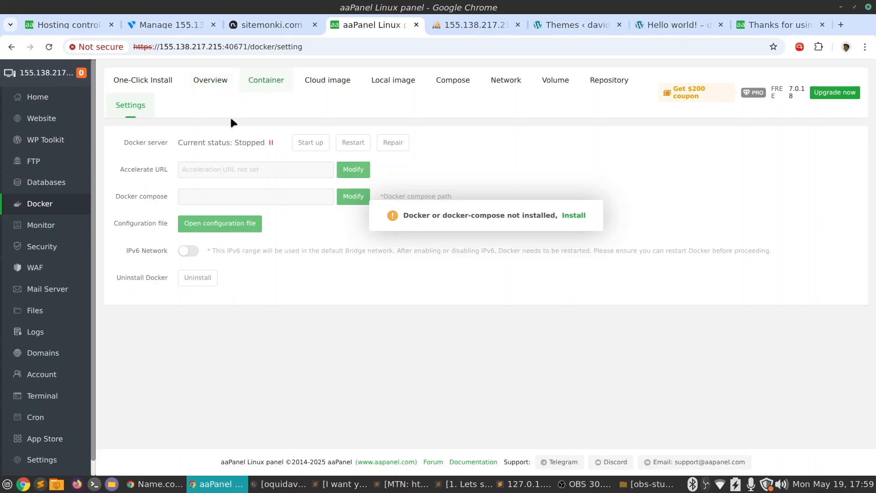
{"action": "left_click", "coordinate": [223, 84]}
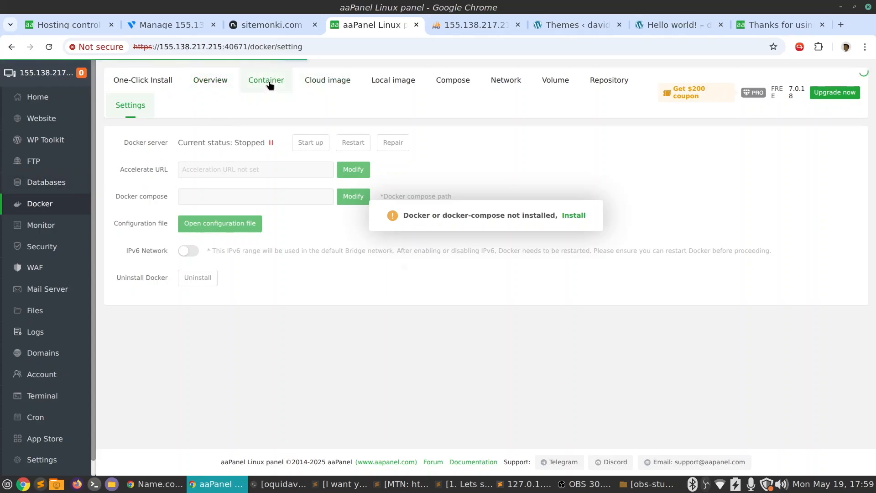
{"action": "left_click", "coordinate": [330, 82]}
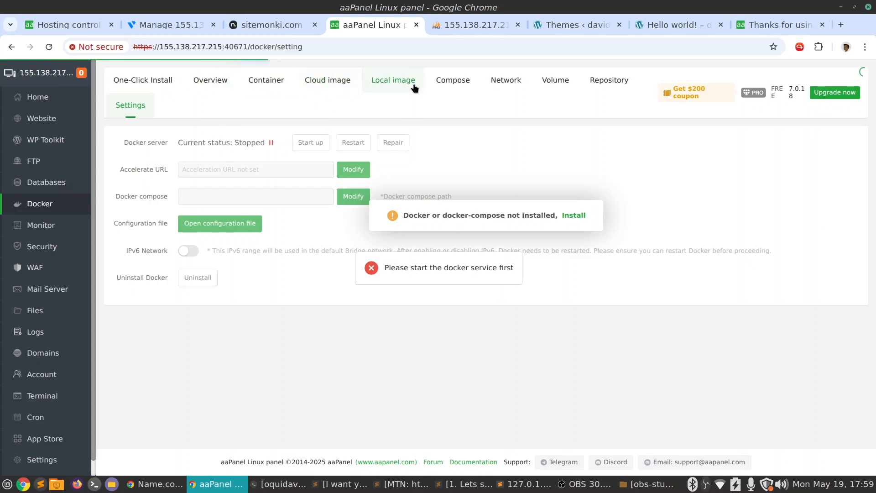
{"action": "left_click", "coordinate": [40, 226]}
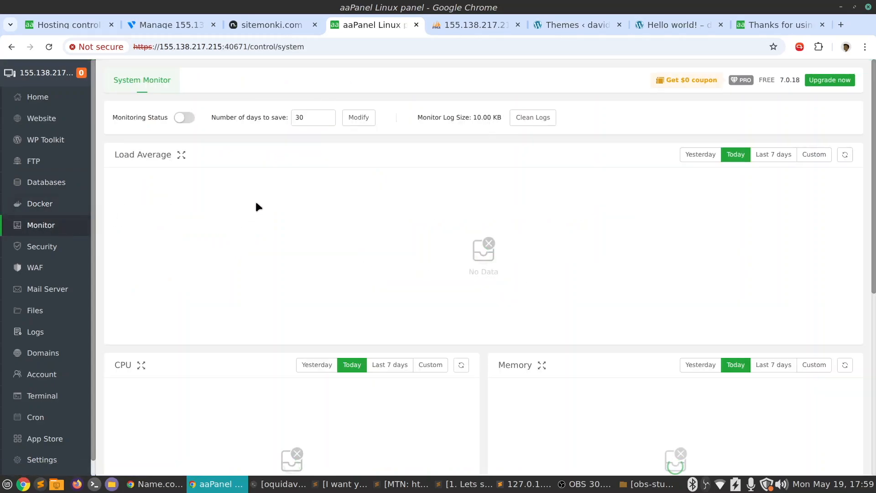
{"action": "scroll", "coordinate": [365, 217], "scroll_direction": "down", "scroll_amount": 6}
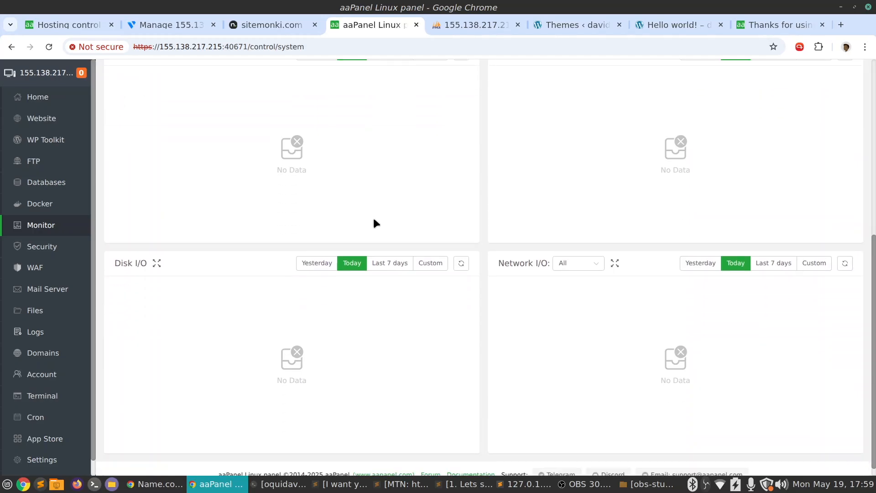
Recheck the system monitor's CPU, memory, disk and network charts
{"action": "scroll", "coordinate": [374, 220], "scroll_direction": "up", "scroll_amount": 7}
{"action": "scroll", "coordinate": [373, 223], "scroll_direction": "down", "scroll_amount": 4}
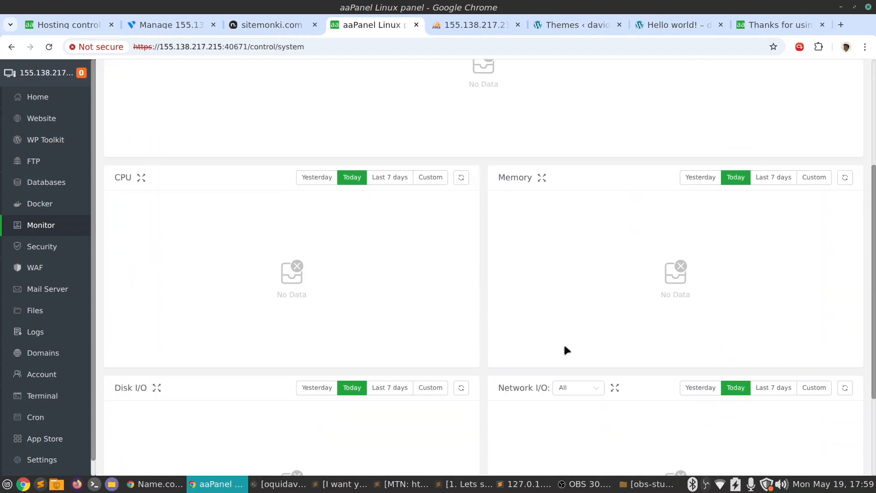
{"action": "scroll", "coordinate": [265, 190], "scroll_direction": "up", "scroll_amount": 4}
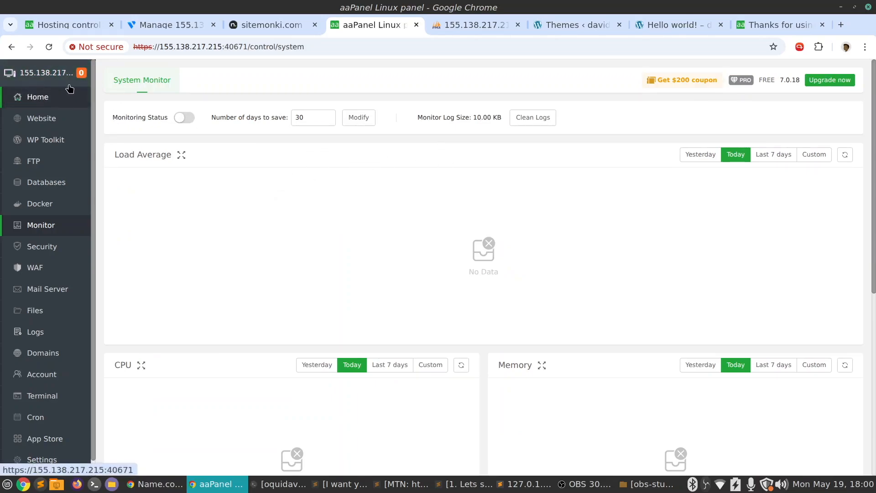
Review the firewall's port rules in the security settings and the options for adding a port rule, without adding one
{"action": "left_click", "coordinate": [41, 249]}
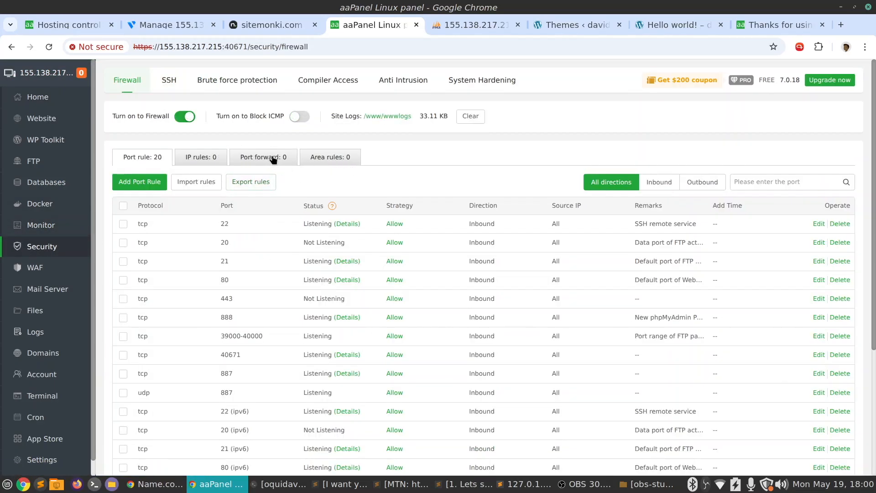
{"action": "scroll", "coordinate": [433, 244], "scroll_direction": "down", "scroll_amount": 5}
{"action": "scroll", "coordinate": [433, 244], "scroll_direction": "up", "scroll_amount": 5}
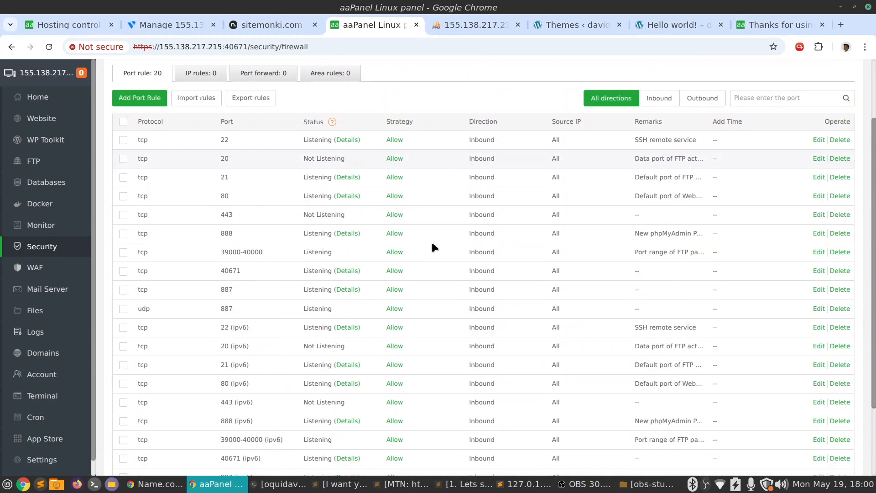
{"action": "scroll", "coordinate": [433, 244], "scroll_direction": "down", "scroll_amount": 5}
{"action": "scroll", "coordinate": [433, 247], "scroll_direction": "up", "scroll_amount": 5}
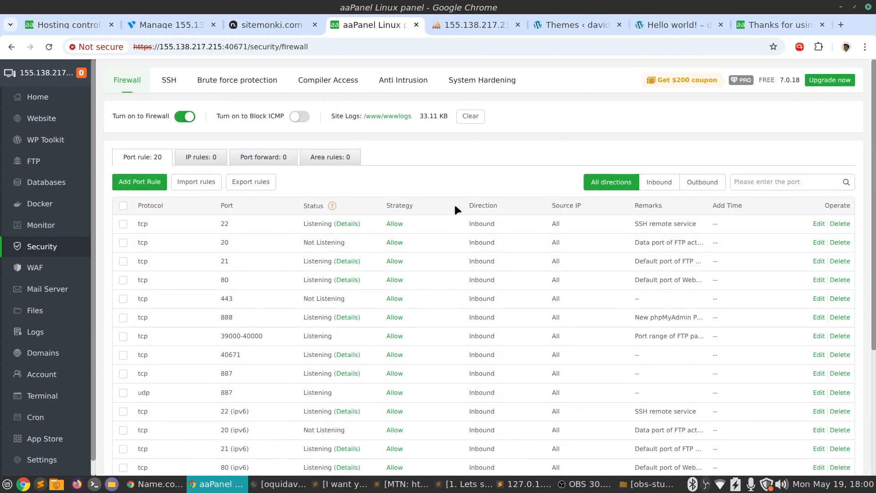
{"action": "left_click", "coordinate": [152, 183]}
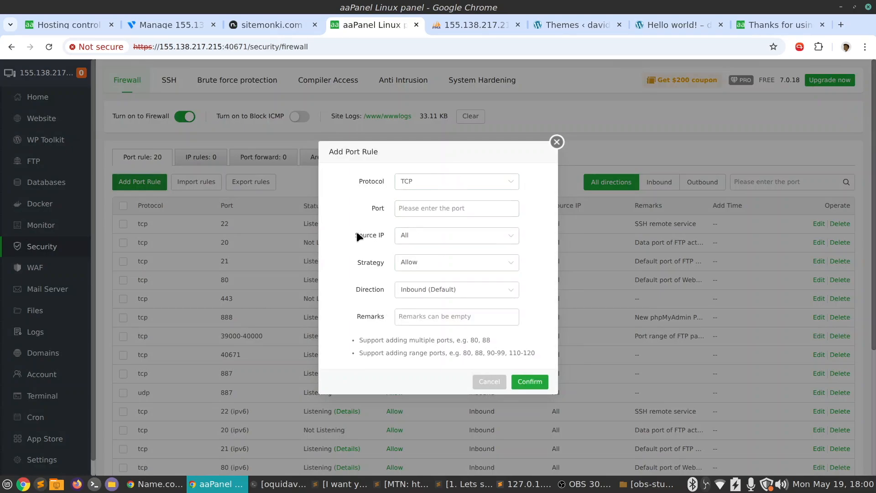
{"action": "left_click", "coordinate": [490, 382]}
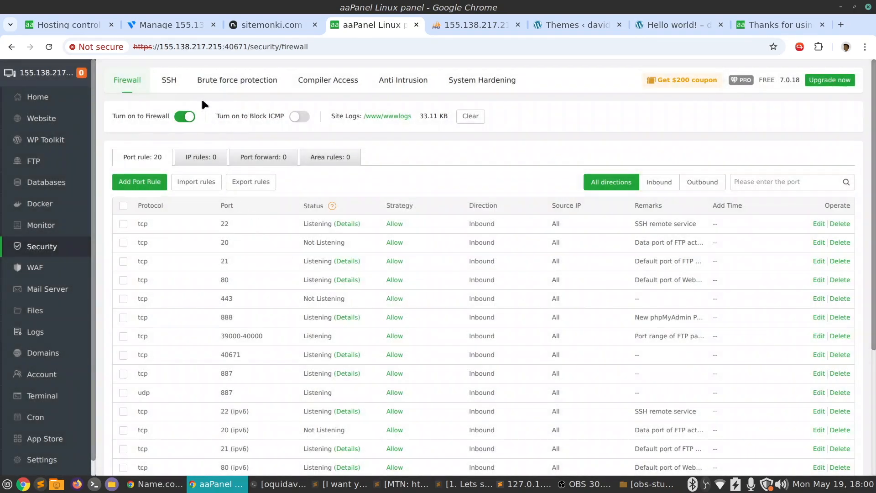
Look over the SSH, brute force protection, compiler access, anti intrusion and system hardening security settings
{"action": "left_click", "coordinate": [173, 85]}
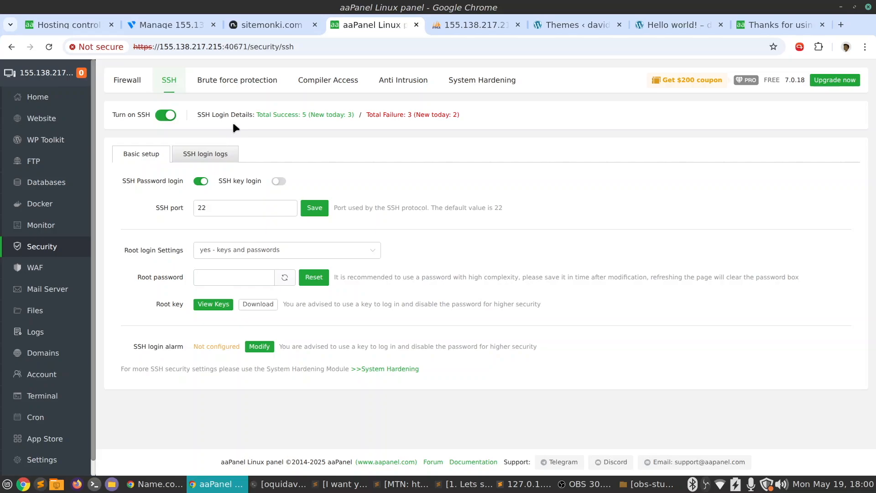
{"action": "left_click", "coordinate": [244, 81]}
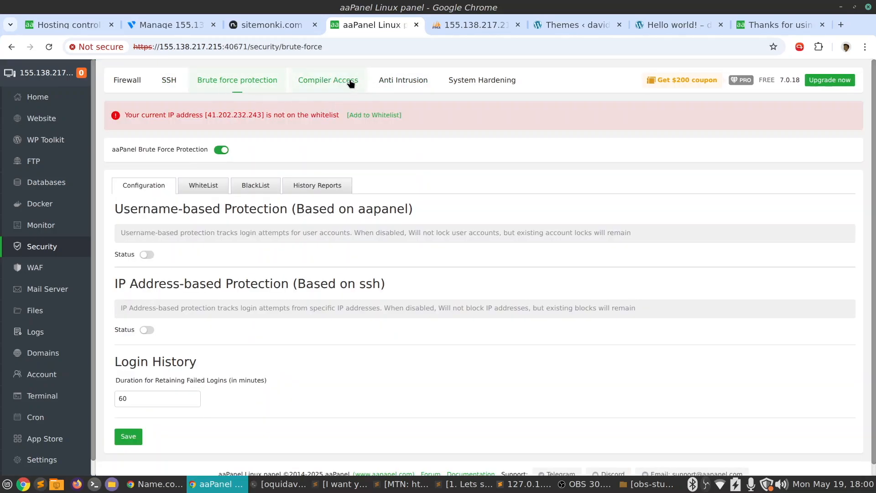
{"action": "left_click", "coordinate": [358, 83]}
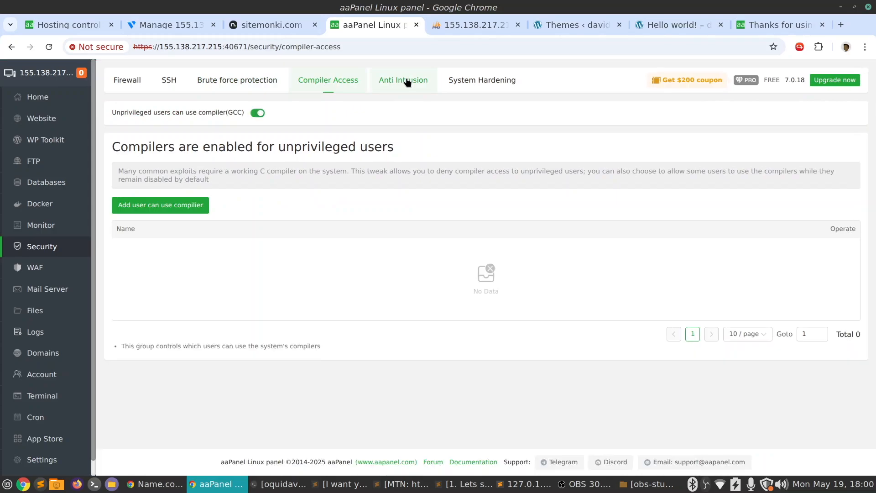
{"action": "left_click", "coordinate": [403, 82]}
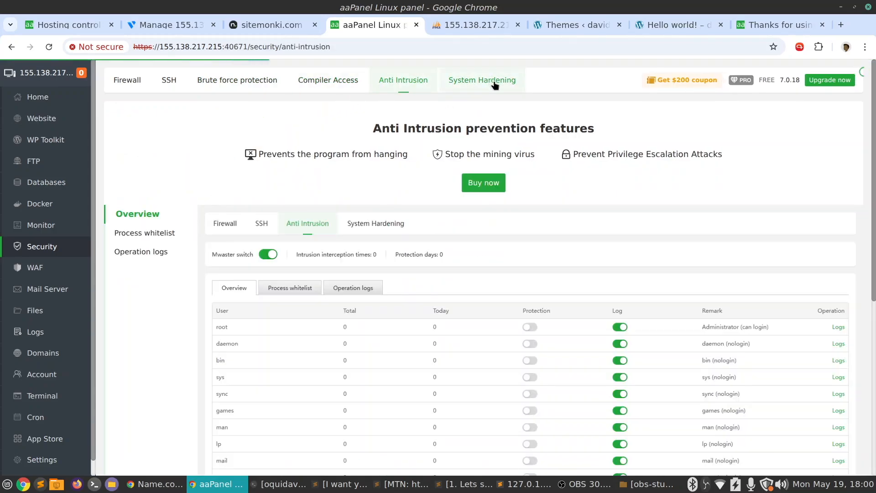
{"action": "left_click", "coordinate": [495, 86]}
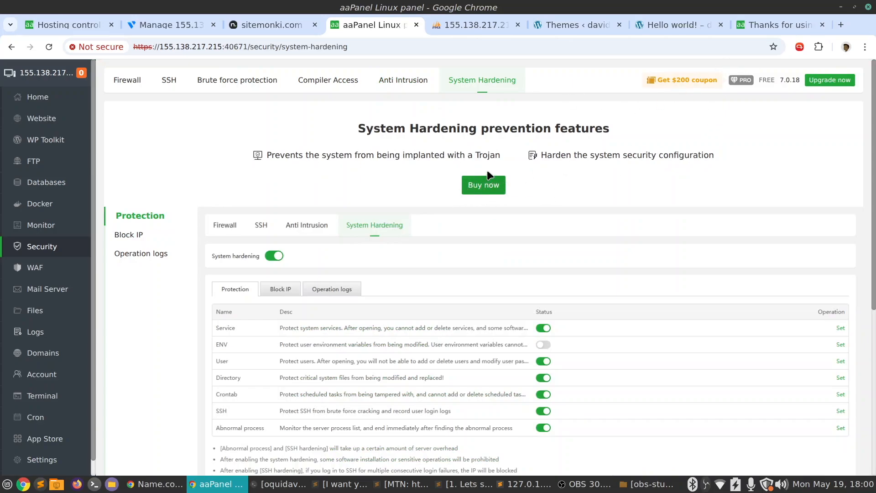
{"action": "left_click", "coordinate": [407, 81]}
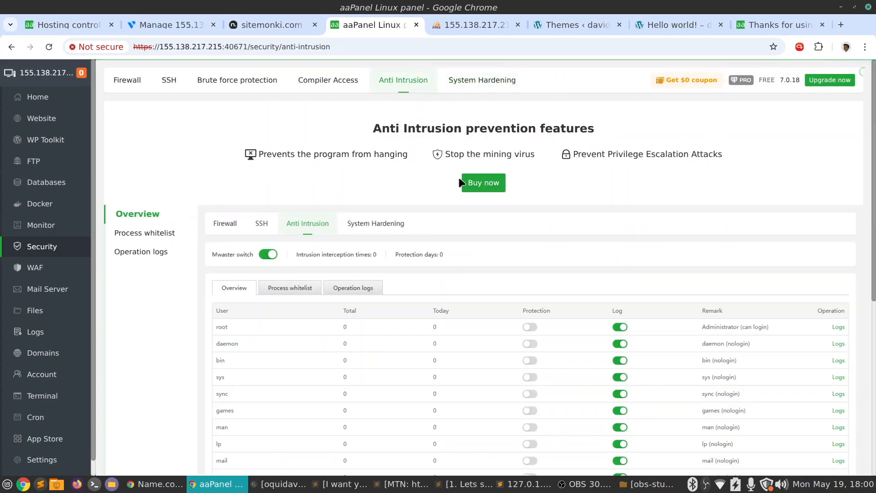
{"action": "left_click", "coordinate": [326, 82]}
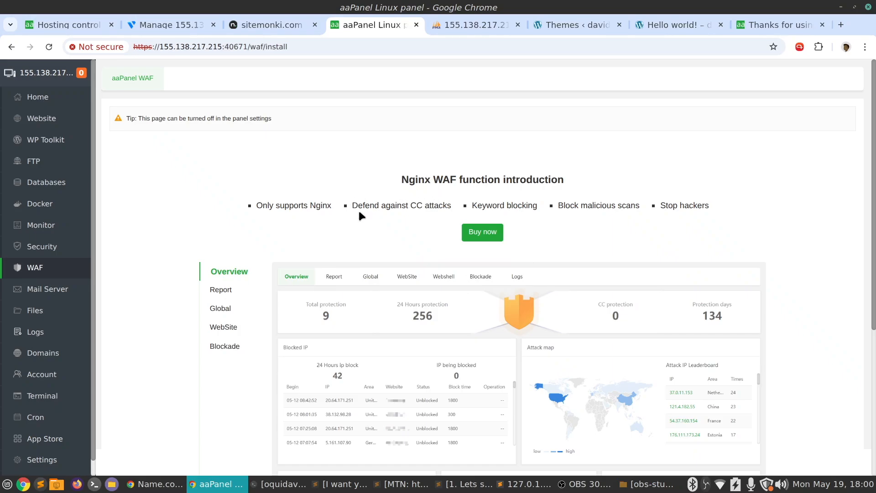
Look over the Nginx WAF introduction page and the mail server's settings and marketing sections
{"action": "scroll", "coordinate": [358, 209], "scroll_direction": "down", "scroll_amount": 3}
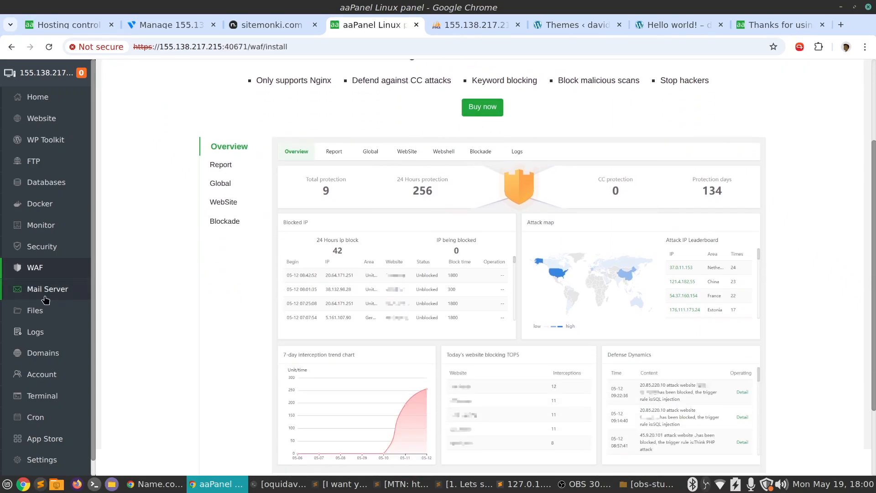
{"action": "left_click", "coordinate": [45, 289]}
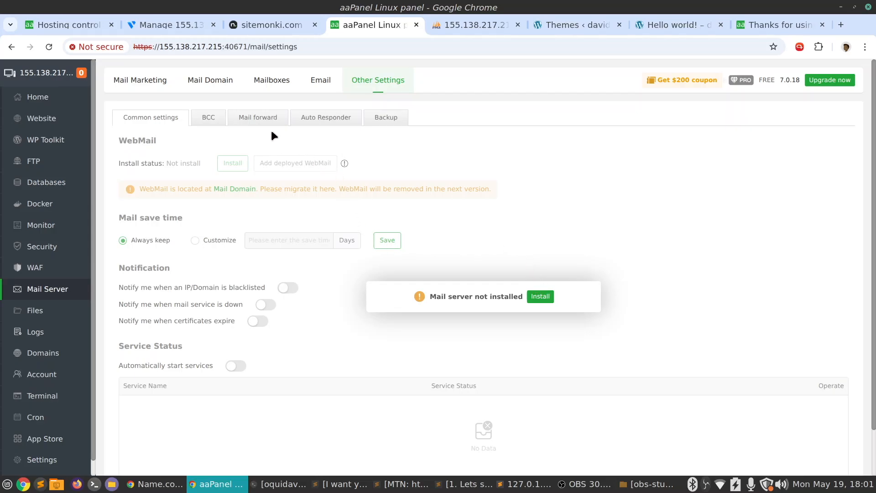
{"action": "scroll", "coordinate": [322, 272], "scroll_direction": "down", "scroll_amount": 2}
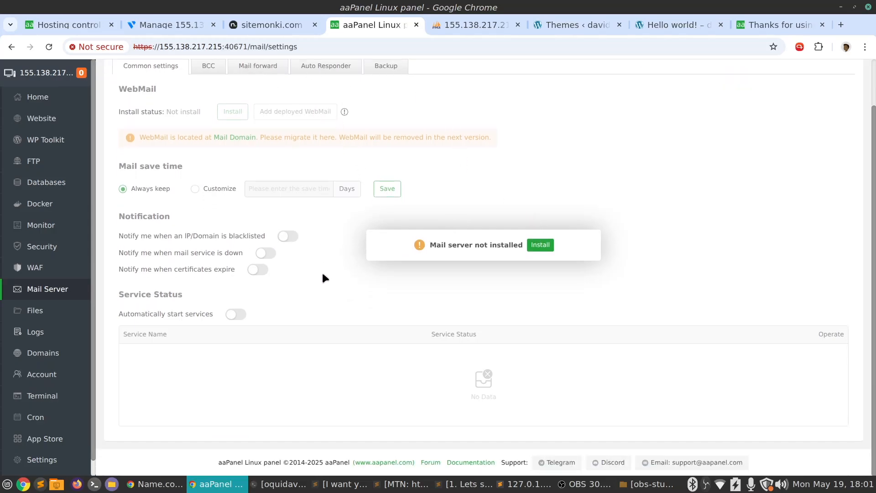
{"action": "scroll", "coordinate": [321, 271], "scroll_direction": "up", "scroll_amount": 2}
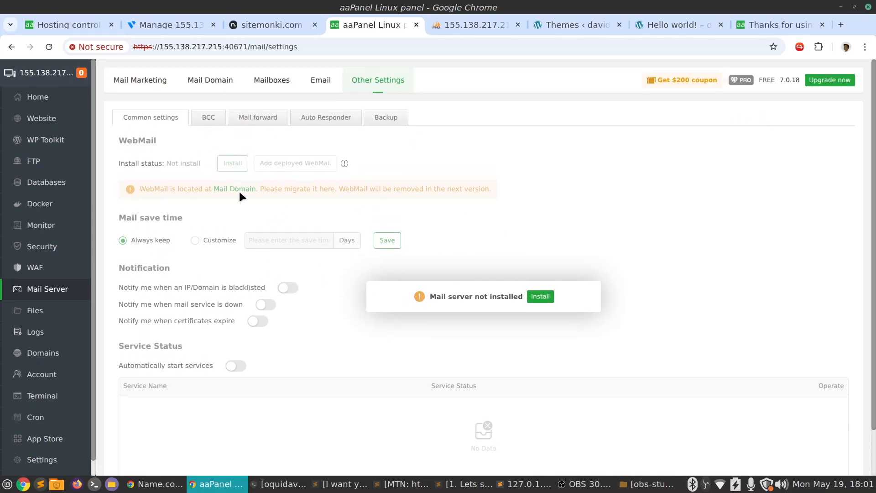
{"action": "left_click", "coordinate": [127, 85]}
Browse the server files to the plugins folder inside wp-content of david.sitemonki.com
{"action": "left_click", "coordinate": [58, 309]}
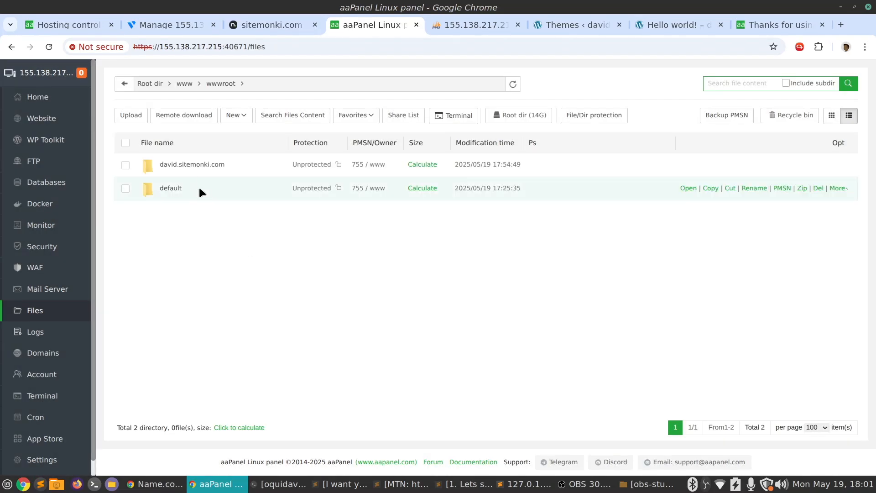
{"action": "left_click", "coordinate": [179, 165]}
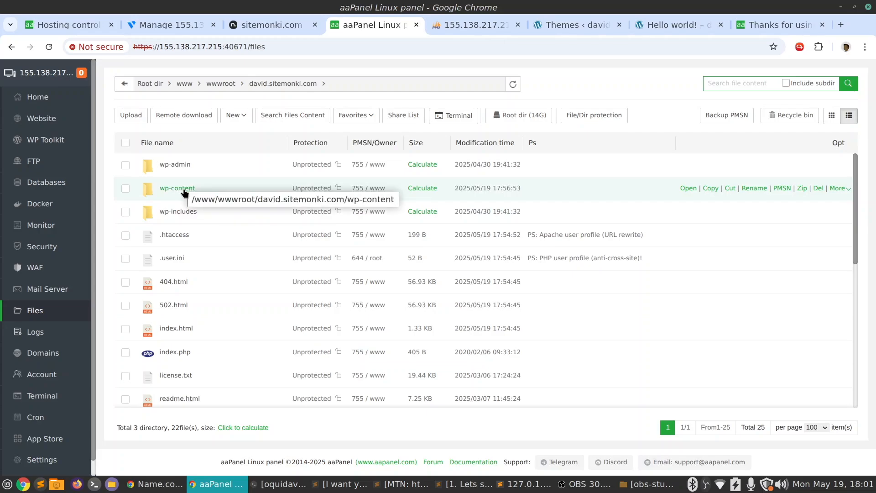
{"action": "double_click", "coordinate": [311, 186]}
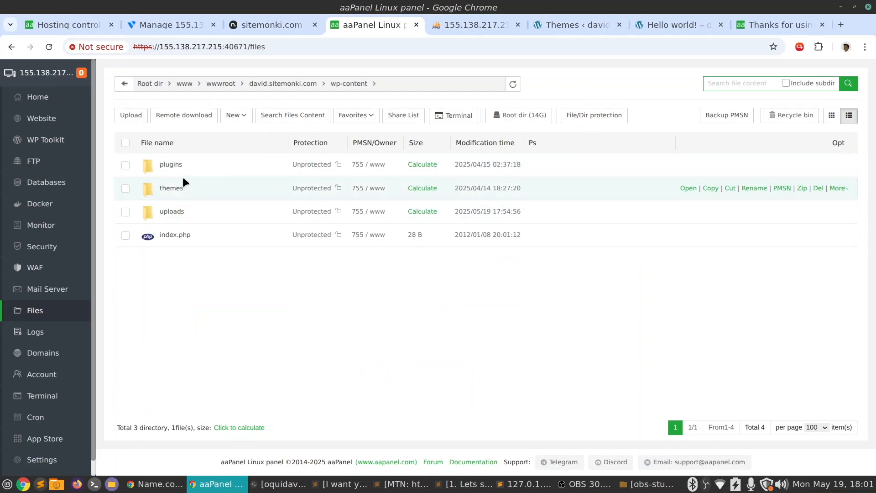
{"action": "left_click", "coordinate": [171, 166]}
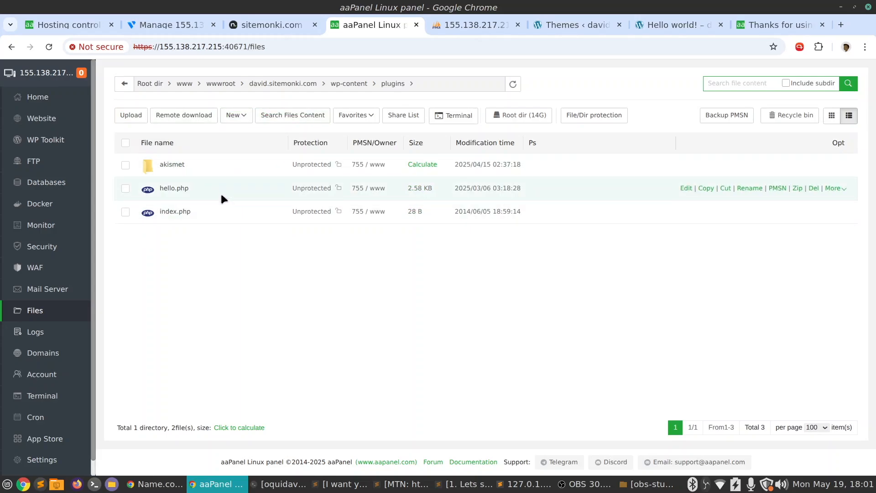
Examine the code of hello.php in the online text editor with index.php also opened, and close the editor
{"action": "left_click", "coordinate": [173, 191]}
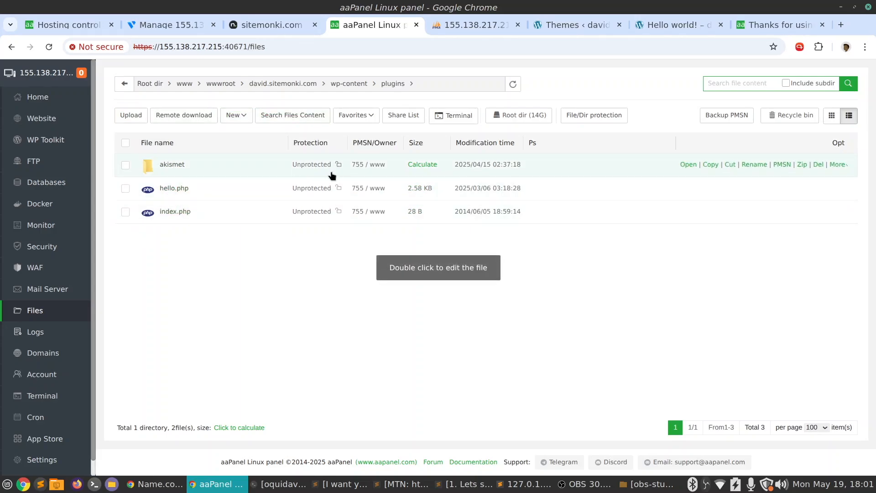
{"action": "double_click", "coordinate": [180, 189]}
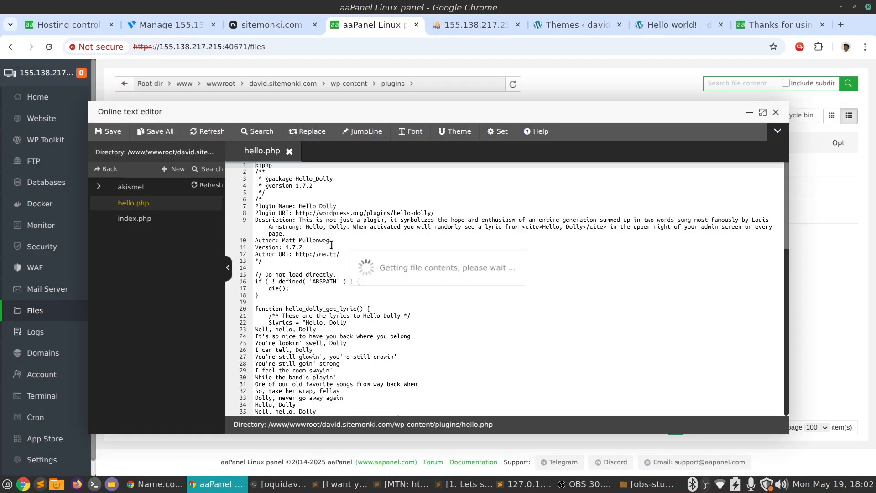
{"action": "scroll", "coordinate": [385, 231], "scroll_direction": "down", "scroll_amount": 5}
{"action": "scroll", "coordinate": [385, 232], "scroll_direction": "down", "scroll_amount": 7}
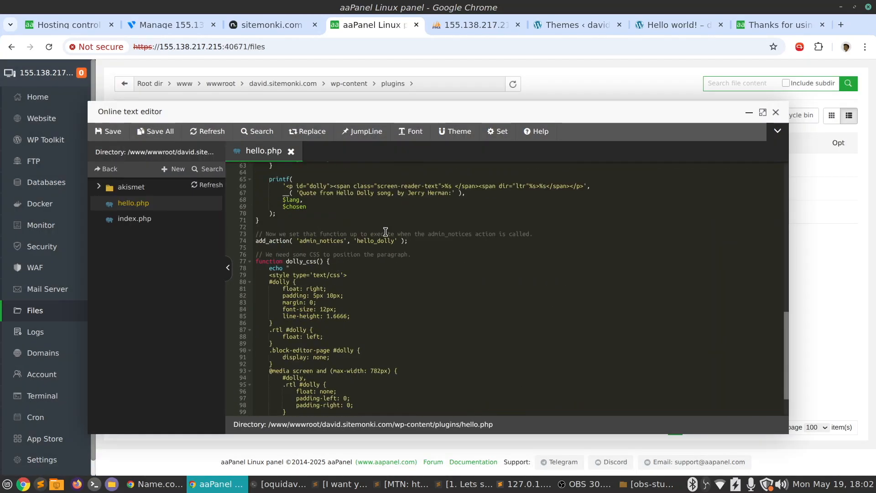
{"action": "scroll", "coordinate": [385, 232], "scroll_direction": "up", "scroll_amount": 6}
{"action": "scroll", "coordinate": [385, 232], "scroll_direction": "up", "scroll_amount": 6}
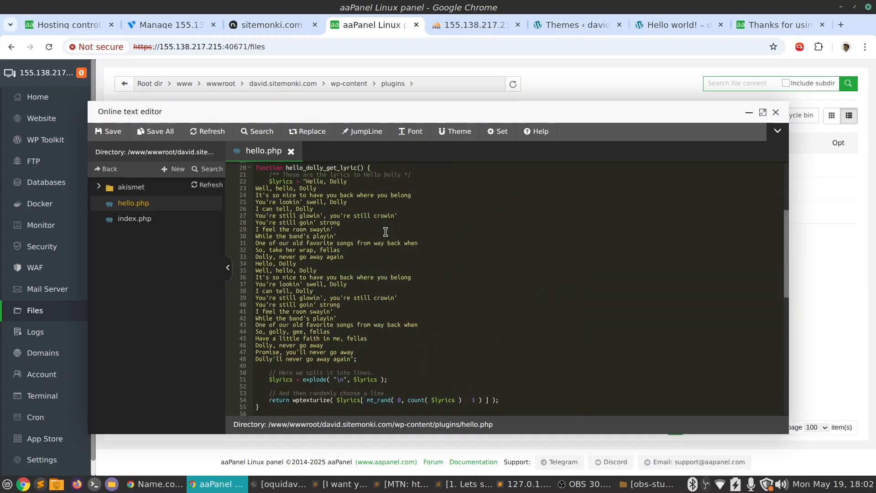
{"action": "left_click", "coordinate": [167, 224]}
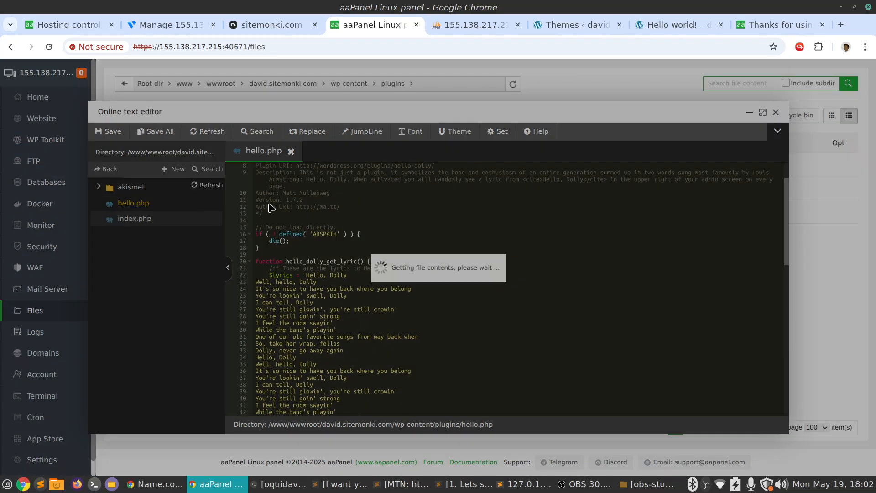
{"action": "left_click", "coordinate": [160, 207]}
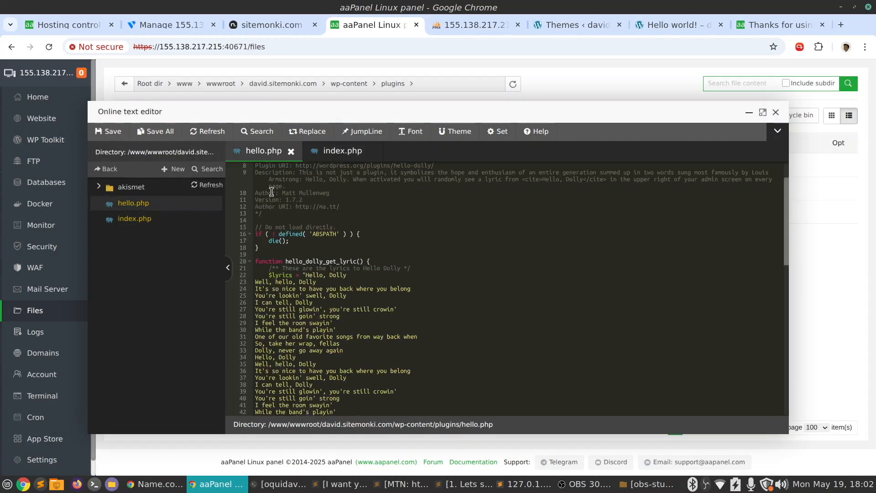
{"action": "scroll", "coordinate": [471, 247], "scroll_direction": "down", "scroll_amount": 14}
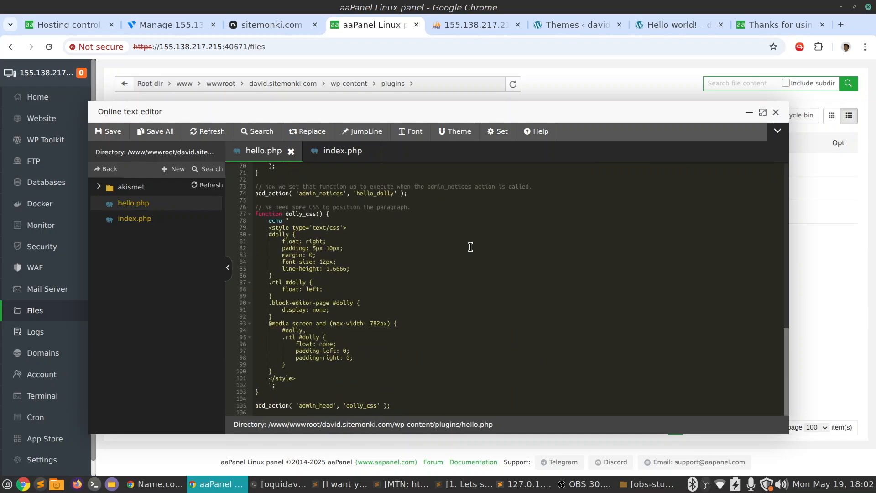
{"action": "scroll", "coordinate": [470, 247], "scroll_direction": "up", "scroll_amount": 14}
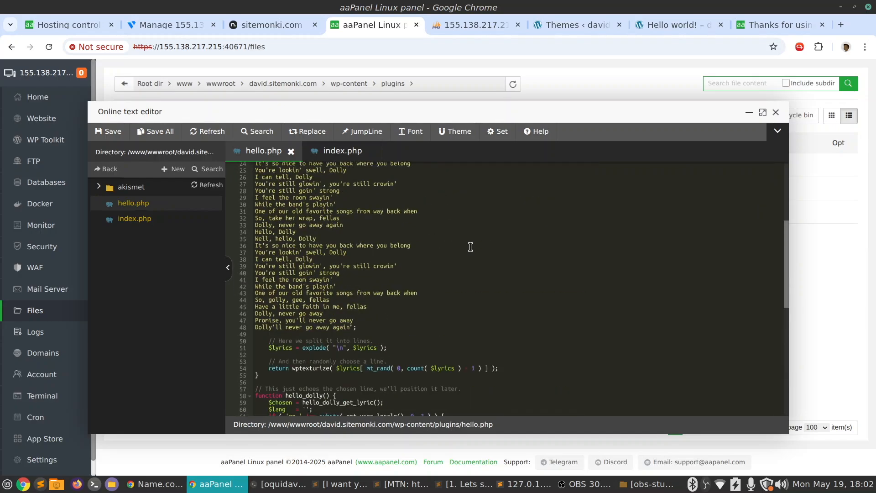
{"action": "left_click", "coordinate": [776, 113]}
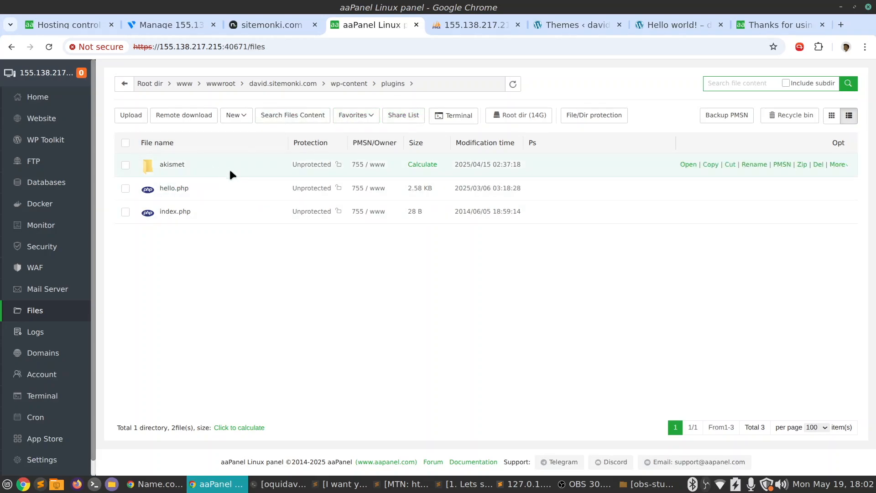
Examine the panel's operation logs, highlighting the httpd restart entry and the earliest SSH server login entry
{"action": "left_click", "coordinate": [36, 332]}
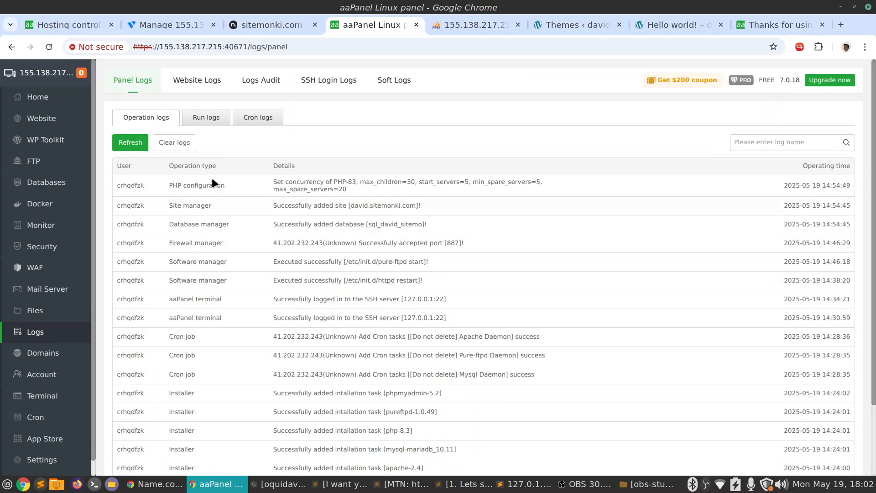
{"action": "scroll", "coordinate": [488, 263], "scroll_direction": "down", "scroll_amount": 3}
{"action": "scroll", "coordinate": [496, 260], "scroll_direction": "up", "scroll_amount": 3}
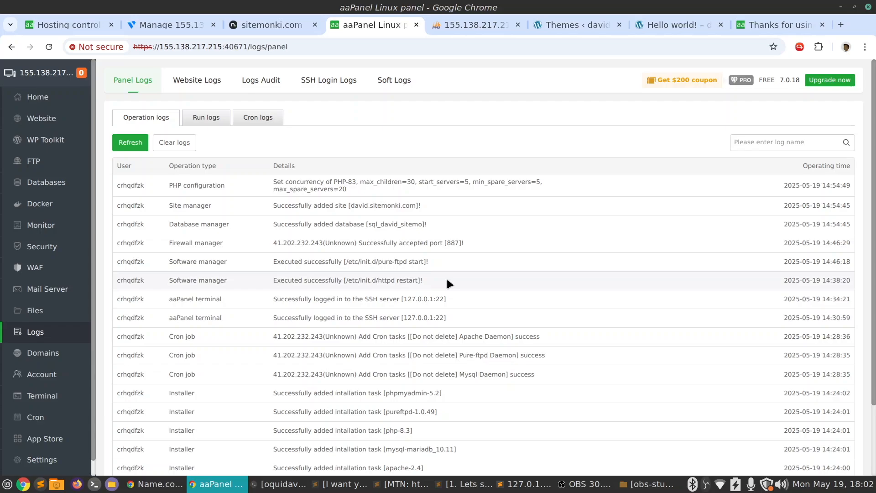
{"action": "left_click_drag", "start_coordinate": [273, 280], "coordinate": [451, 281]}
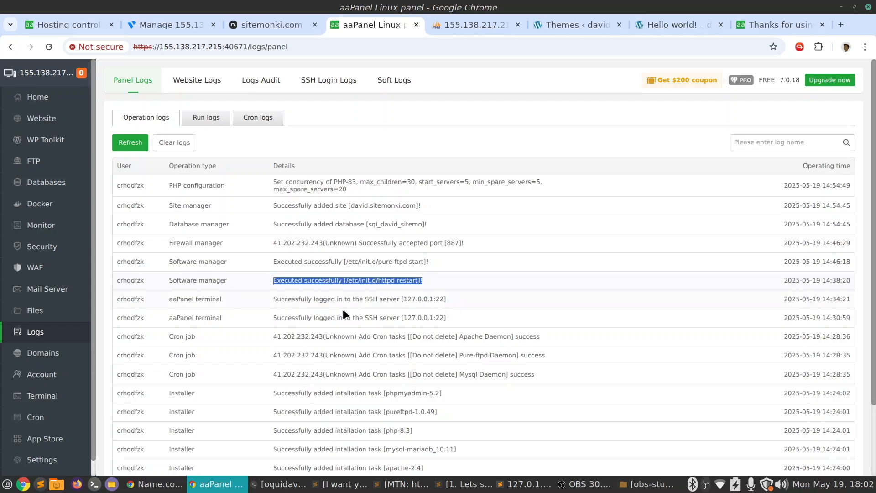
{"action": "left_click_drag", "start_coordinate": [287, 318], "coordinate": [469, 319]}
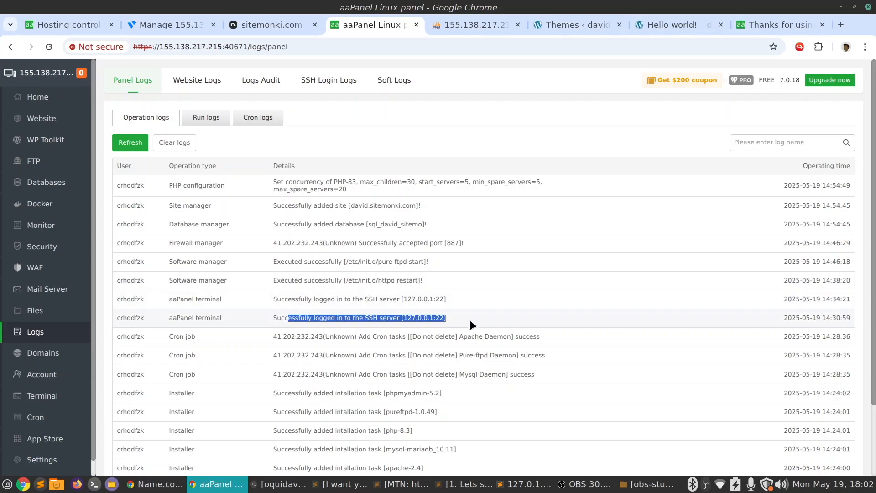
Look over the panel's run logs and cron logs, and the introduction pages for Logs Audit and SSH Login Logs
{"action": "left_click", "coordinate": [215, 120]}
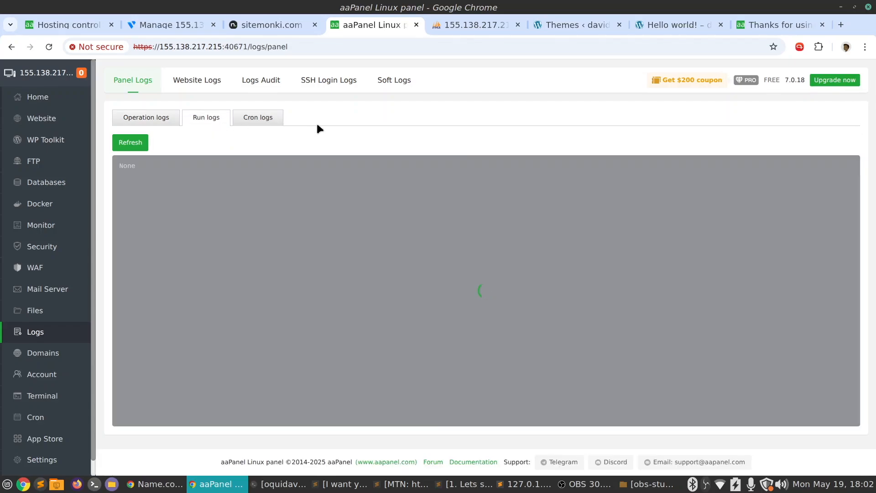
{"action": "left_click", "coordinate": [253, 119]}
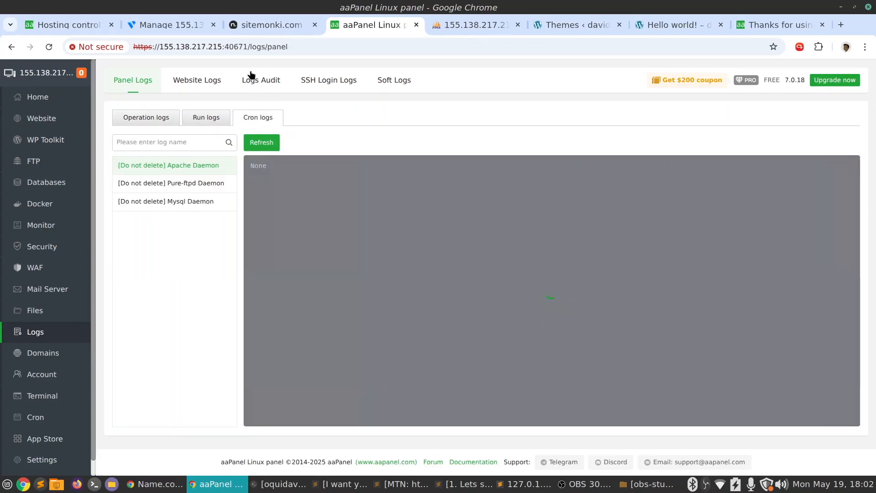
{"action": "left_click", "coordinate": [264, 82]}
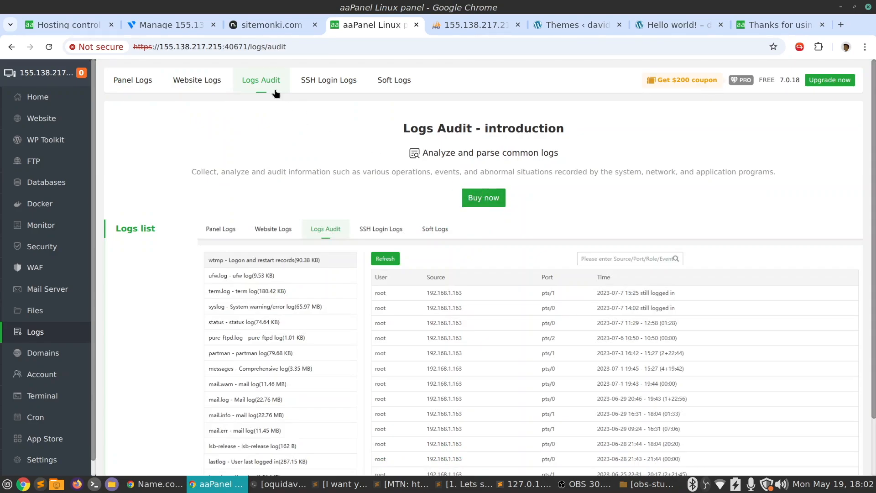
{"action": "left_click", "coordinate": [325, 82]}
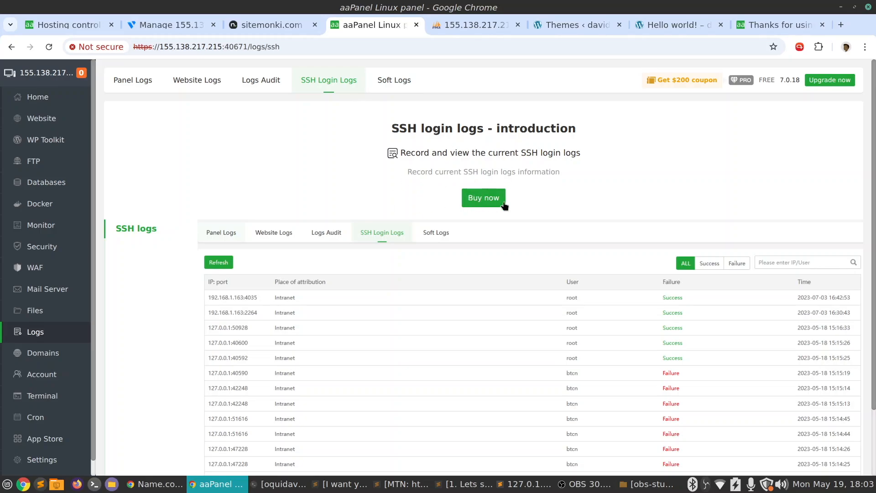
{"action": "scroll", "coordinate": [254, 228], "scroll_direction": "down", "scroll_amount": 2}
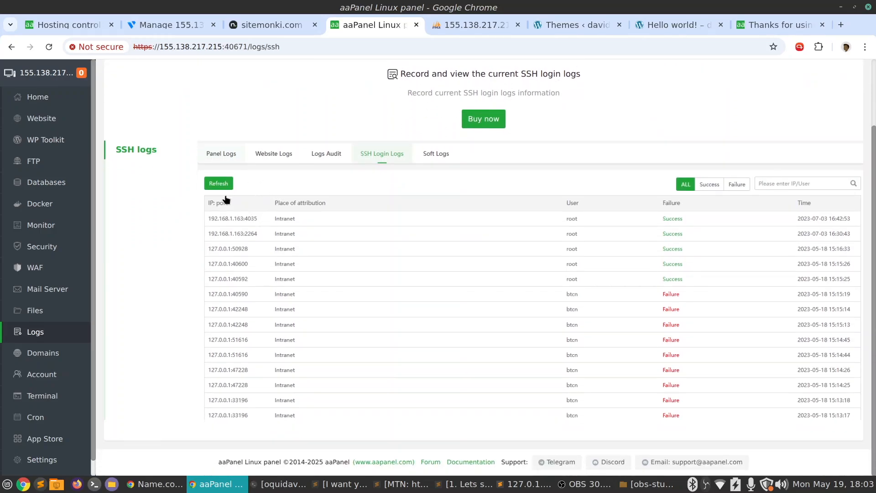
Examine the domain provider list, domain management and the DNS provider API form with NameCheapDns chosen, and close the form without saving
{"action": "left_click", "coordinate": [43, 353]}
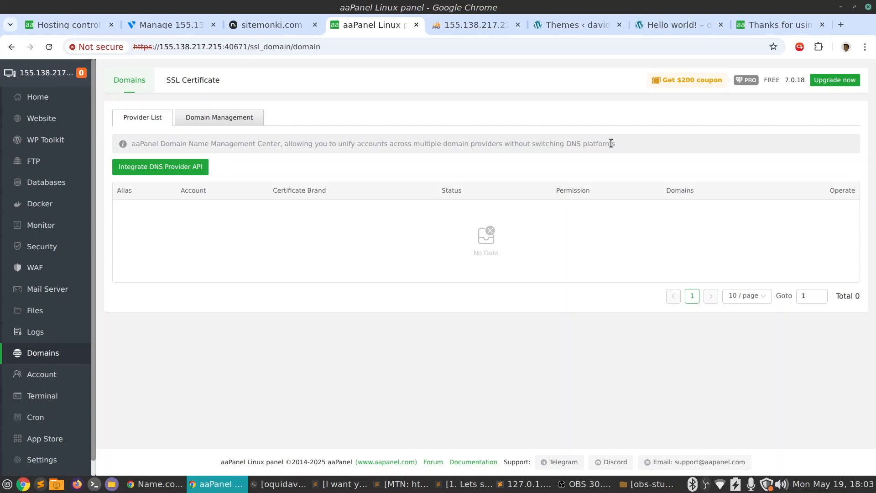
{"action": "left_click", "coordinate": [217, 119]}
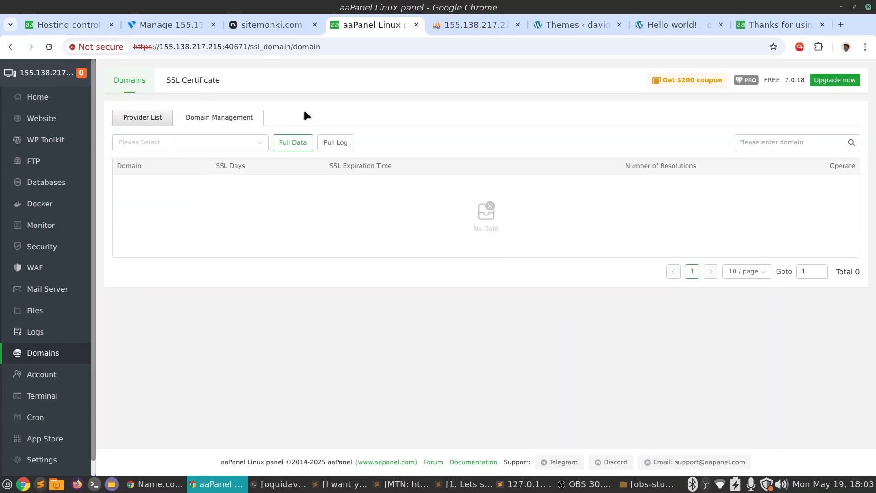
{"action": "left_click", "coordinate": [143, 118]}
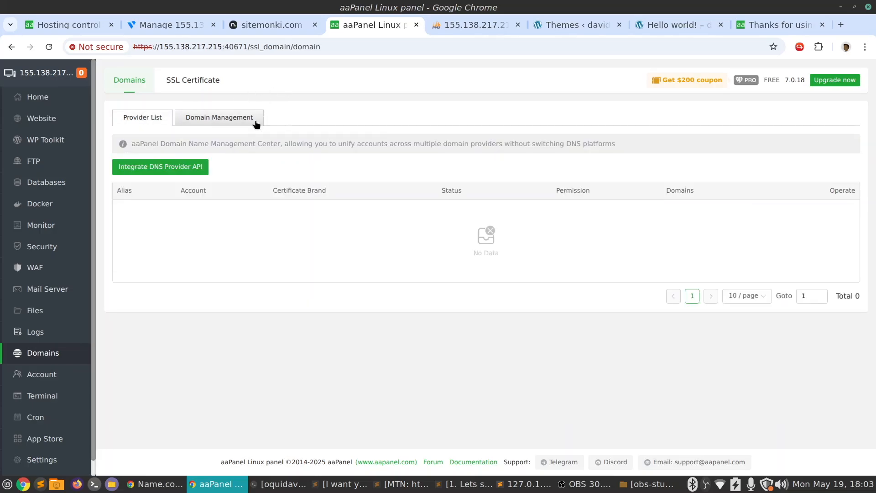
{"action": "left_click", "coordinate": [173, 167]}
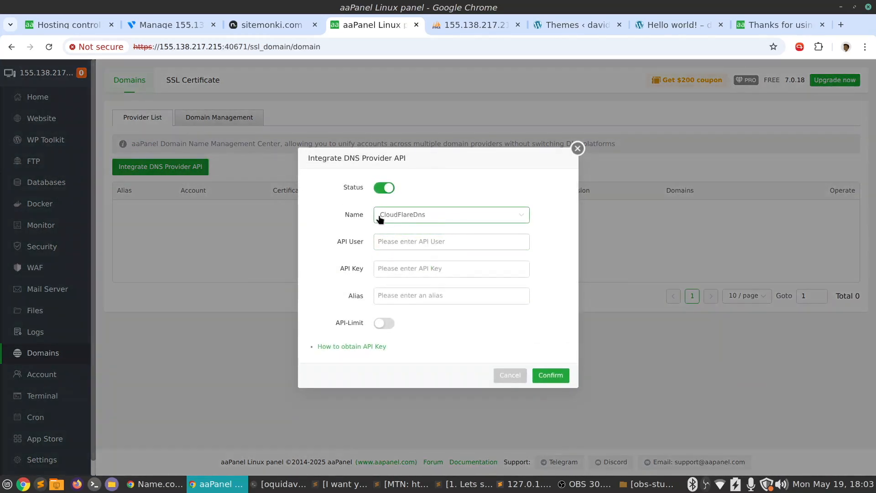
{"action": "left_click", "coordinate": [442, 216]}
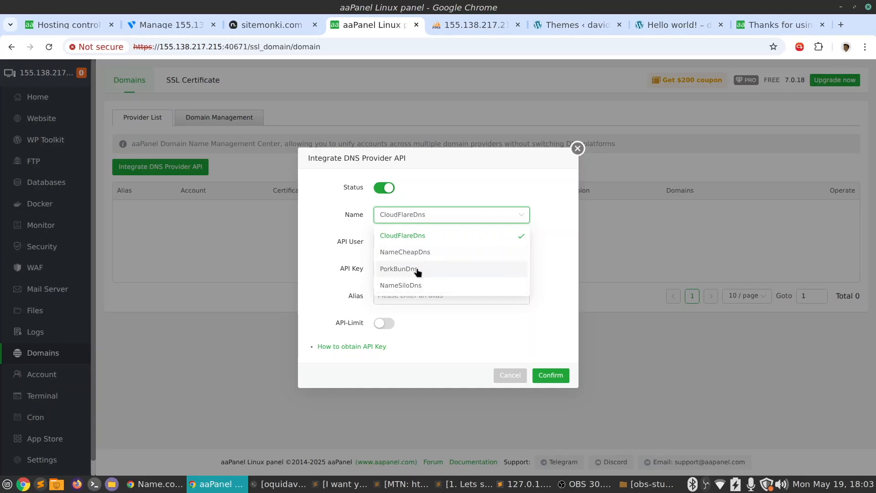
{"action": "left_click", "coordinate": [416, 254]}
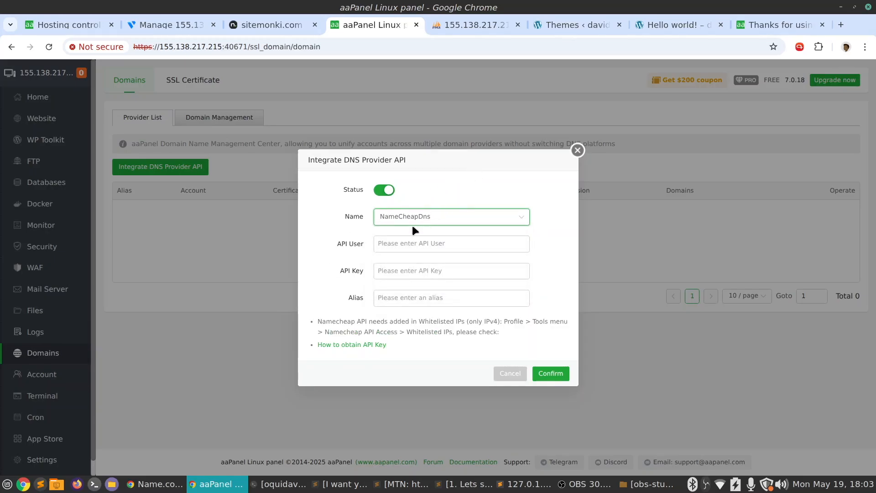
{"action": "left_click", "coordinate": [578, 151]}
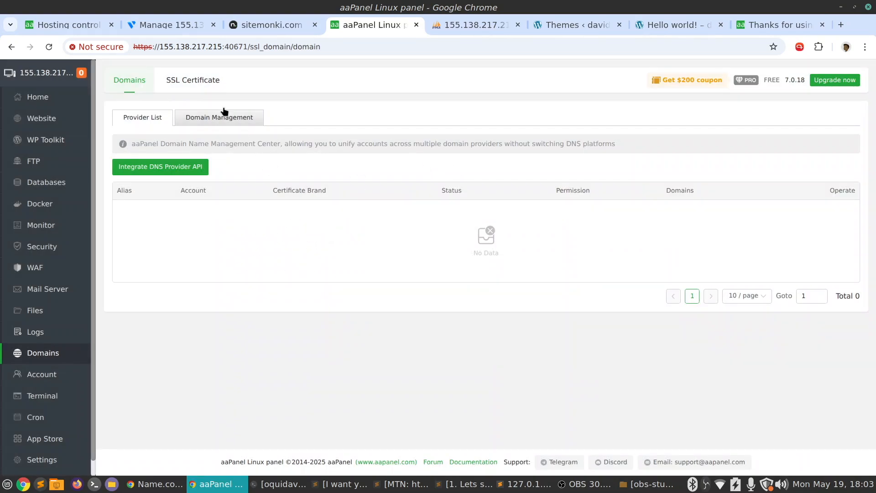
Examine the business and Let's Encrypt certificate sections, including the certificate types in the Let's Encrypt application form, without applying for a certificate
{"action": "left_click", "coordinate": [173, 82]}
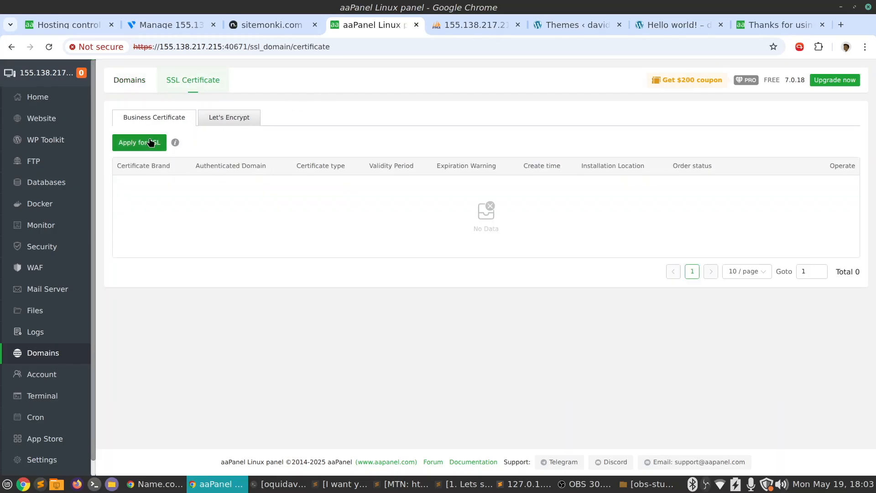
{"action": "left_click", "coordinate": [230, 120]}
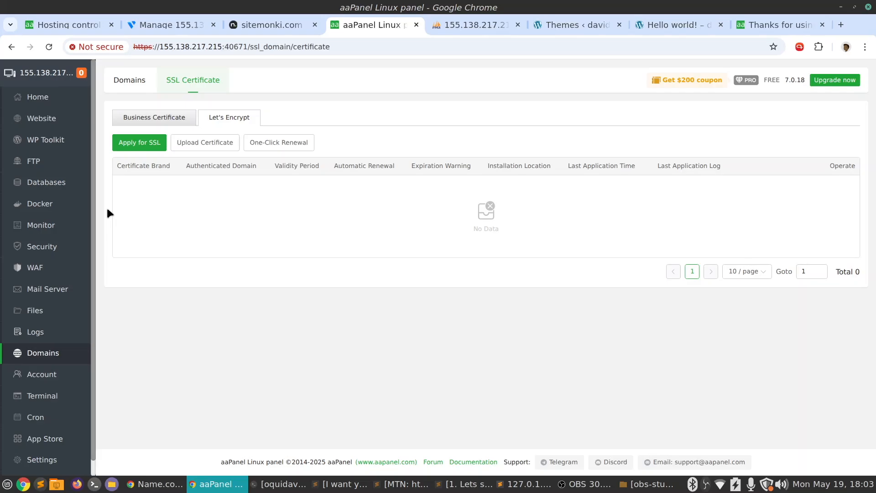
{"action": "left_click", "coordinate": [140, 144]}
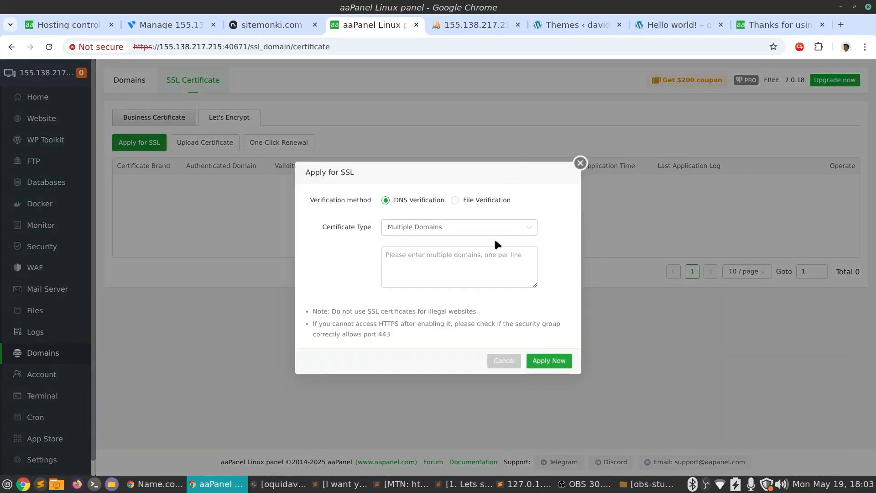
{"action": "left_click", "coordinate": [469, 228]}
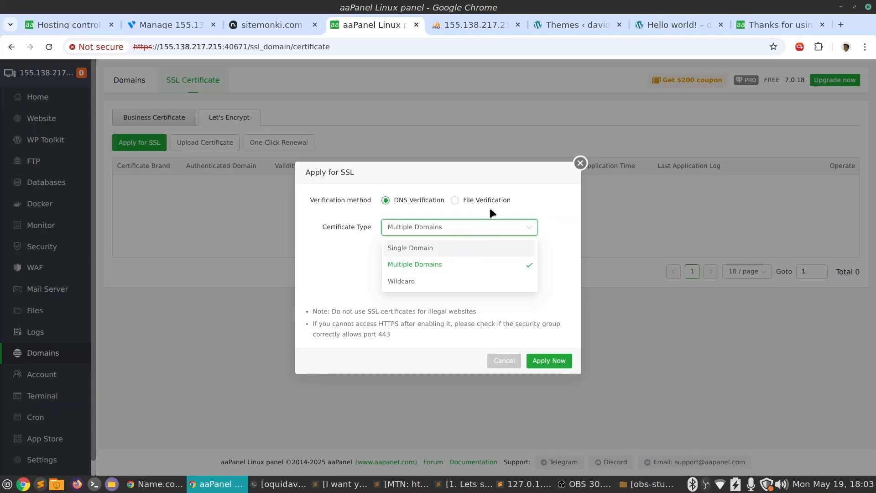
{"action": "left_click", "coordinate": [495, 175]}
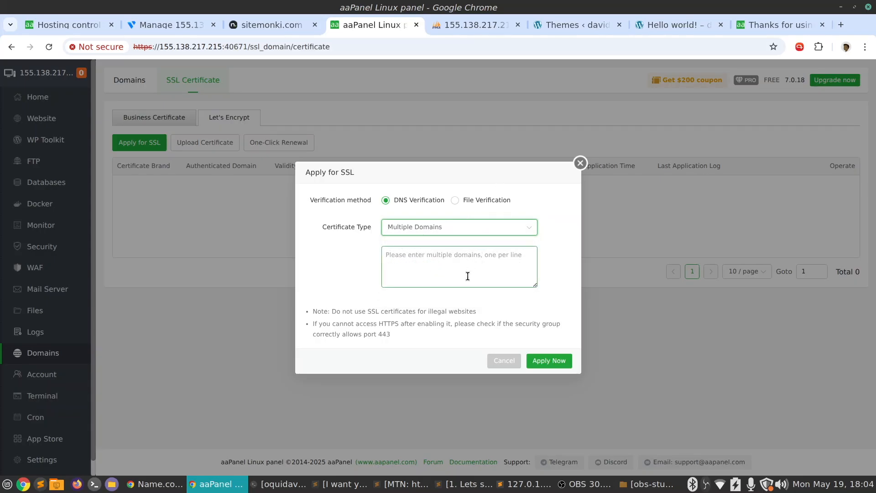
{"action": "left_click", "coordinate": [504, 361]}
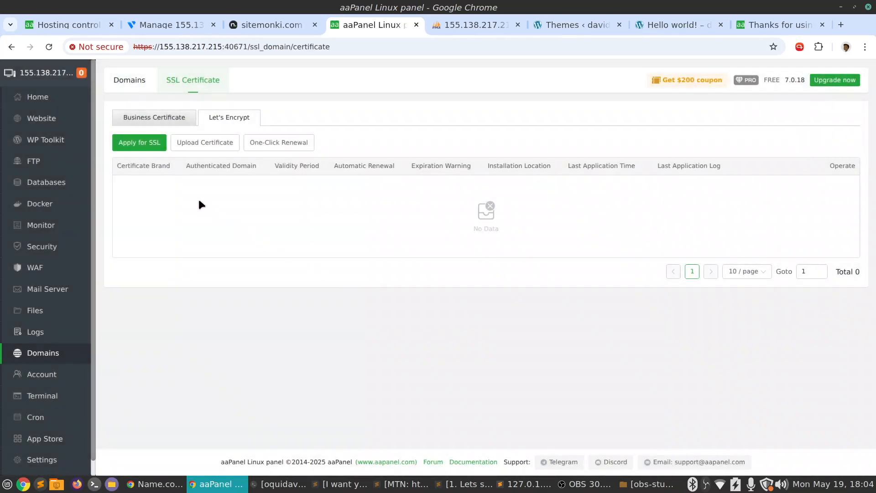
{"action": "scroll", "coordinate": [50, 269], "scroll_direction": "down", "scroll_amount": 1}
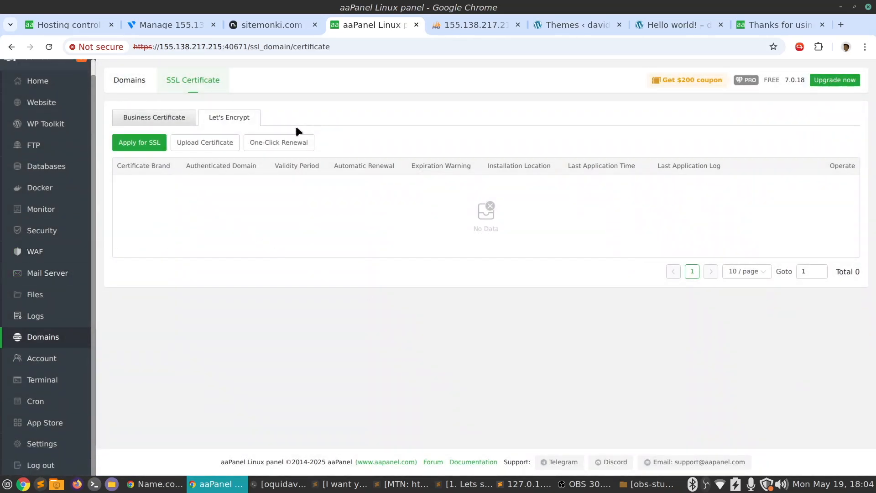
{"action": "left_click", "coordinate": [177, 119]}
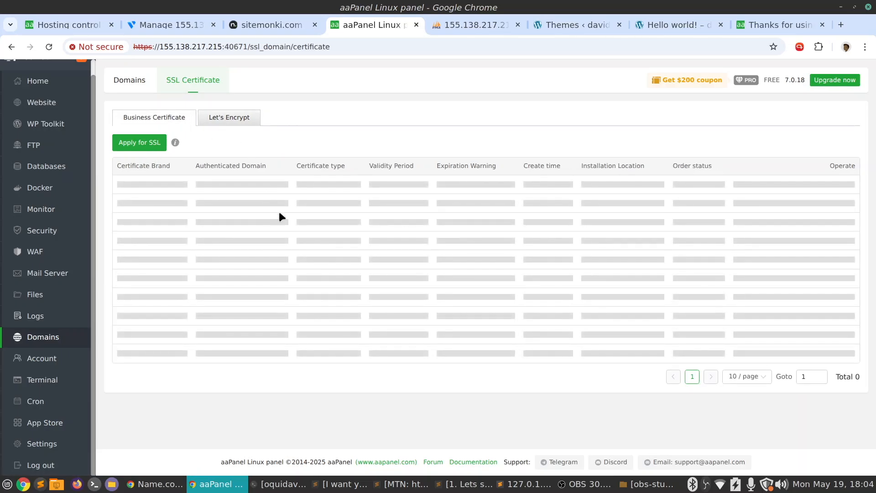
Read through the aaPanel Sub Account introduction page and its preview of the multi-user interface
{"action": "left_click", "coordinate": [32, 360]}
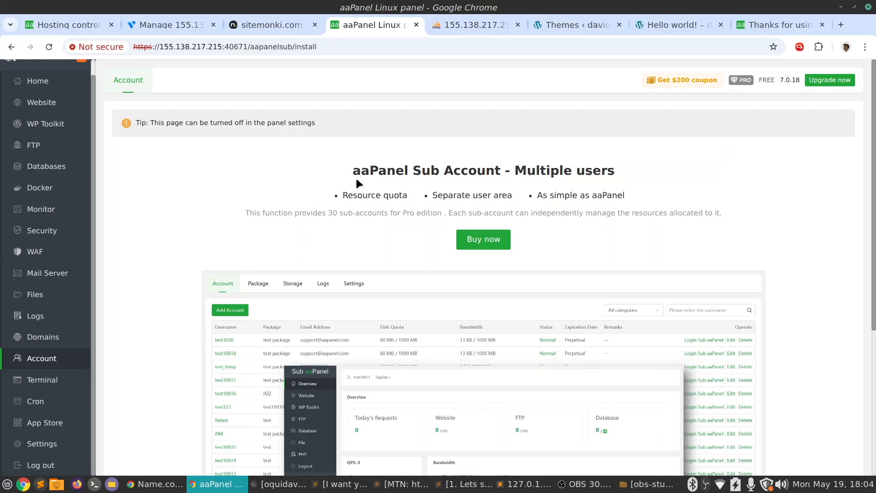
{"action": "left_click_drag", "start_coordinate": [420, 171], "coordinate": [648, 177]}
{"action": "left_click", "coordinate": [539, 170]}
{"action": "left_click", "coordinate": [653, 182]}
{"action": "scroll", "coordinate": [645, 191], "scroll_direction": "down", "scroll_amount": 5}
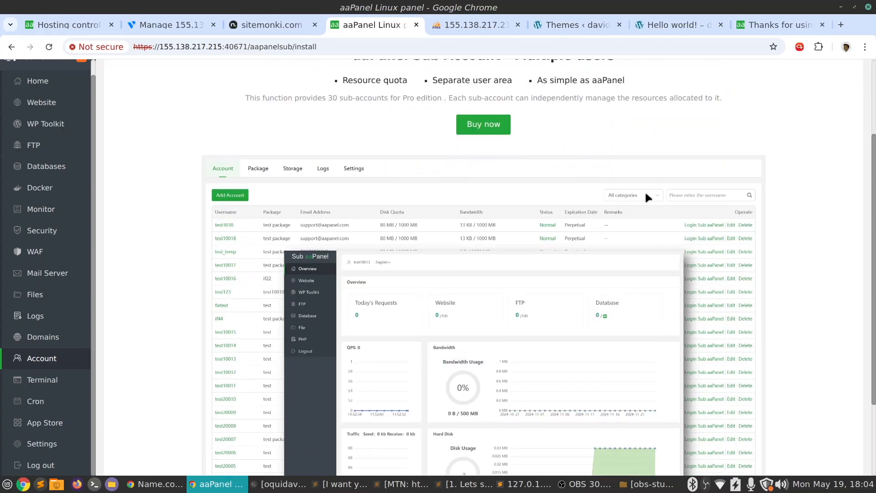
{"action": "scroll", "coordinate": [556, 129], "scroll_direction": "up", "scroll_amount": 5}
{"action": "scroll", "coordinate": [556, 153], "scroll_direction": "down", "scroll_amount": 2}
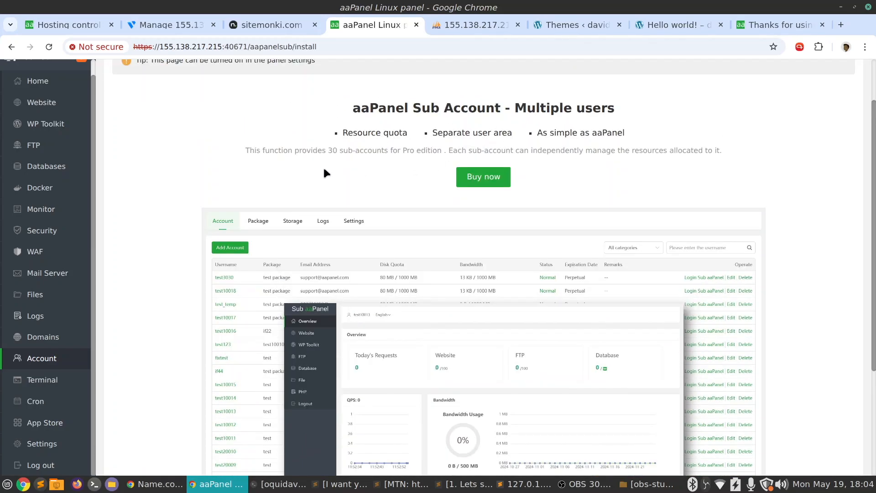
{"action": "scroll", "coordinate": [324, 169], "scroll_direction": "down", "scroll_amount": 4}
{"action": "scroll", "coordinate": [285, 178], "scroll_direction": "up", "scroll_amount": 3}
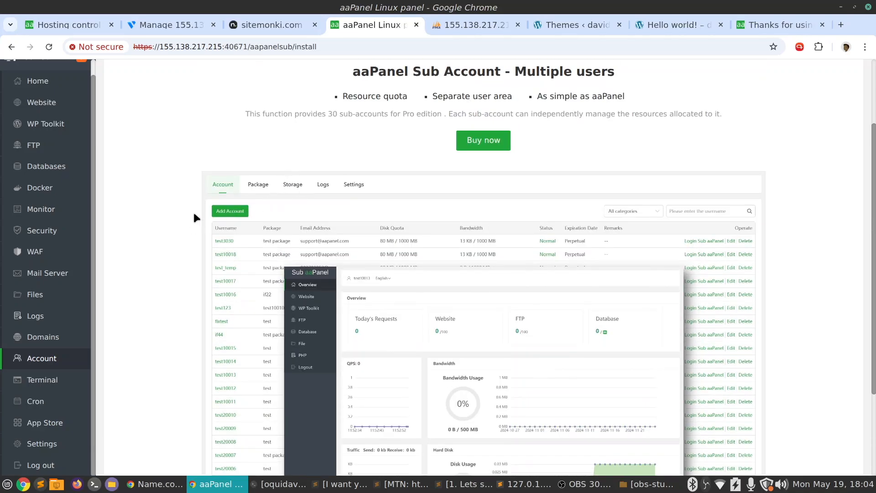
Run hostnamectl in the panel's local server terminal and highlight the hostname lines of its output
{"action": "left_click", "coordinate": [42, 380]}
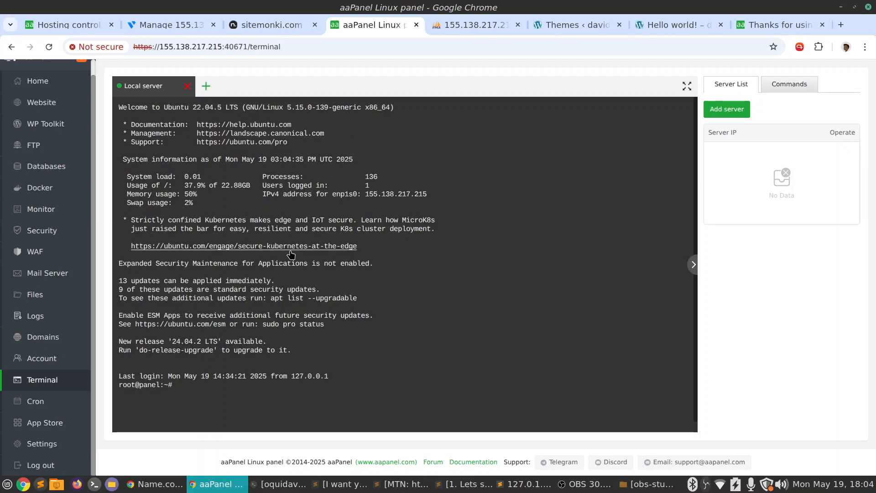
{"action": "type", "text": "hostnamectl"}
{"action": "key", "text": "Return"}
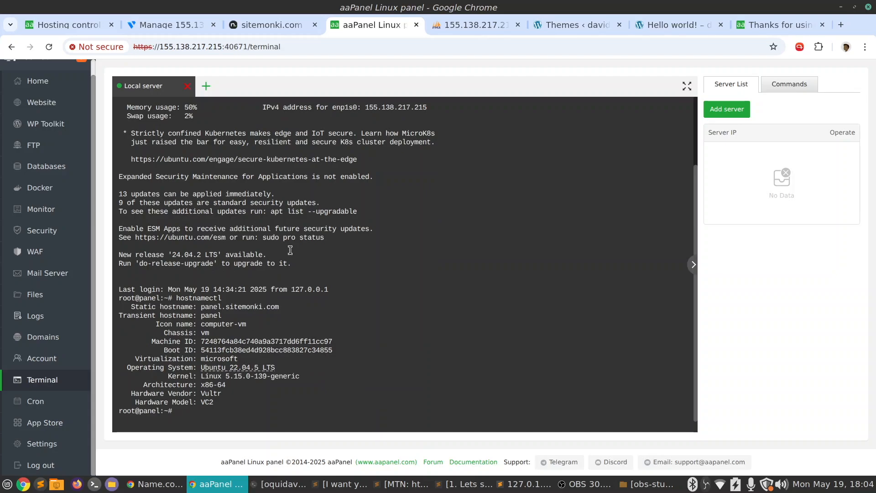
{"action": "left_click_drag", "start_coordinate": [176, 315], "coordinate": [345, 295]}
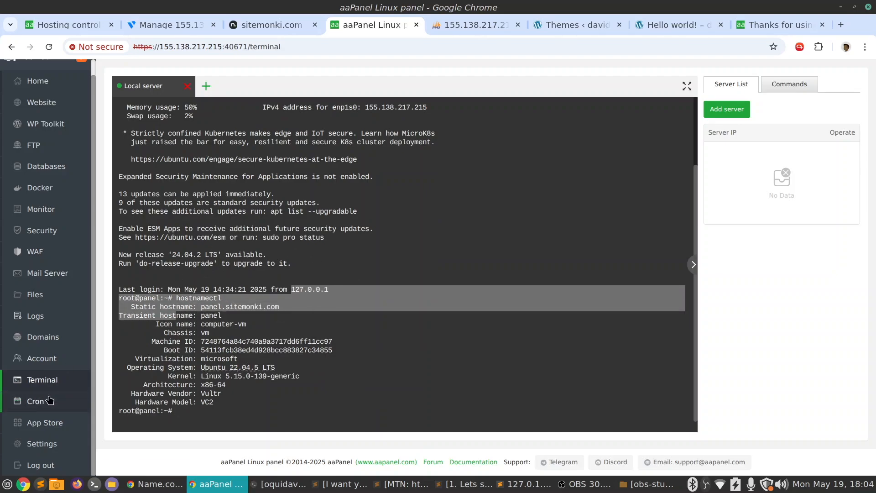
Look over the cron job and task scheduling pages, and browse the first page of official apps in the App Store
{"action": "left_click", "coordinate": [49, 400]}
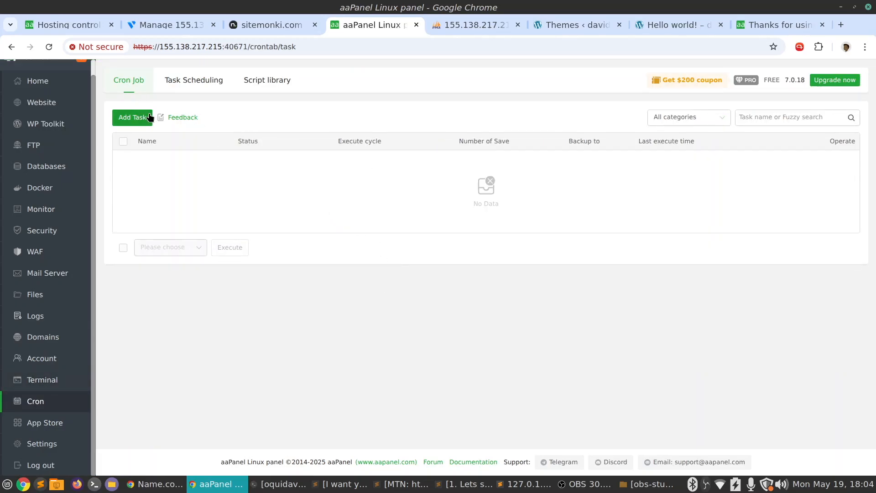
{"action": "left_click", "coordinate": [213, 80]}
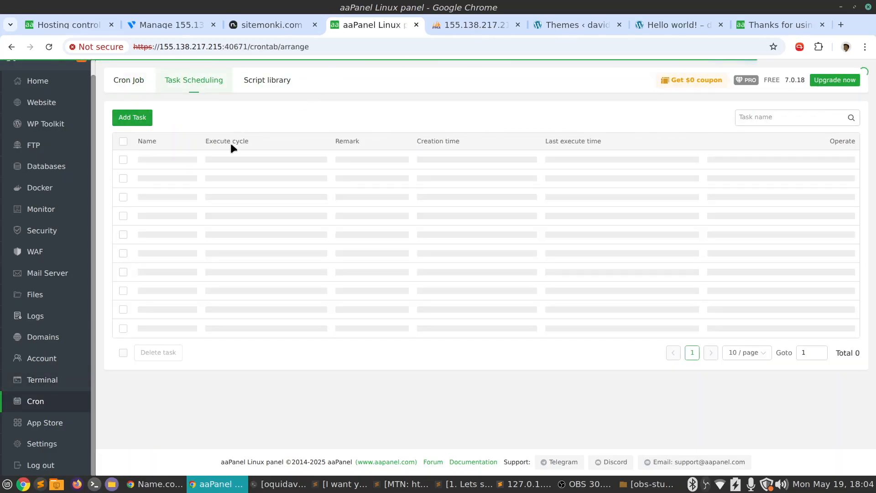
{"action": "left_click", "coordinate": [66, 428]}
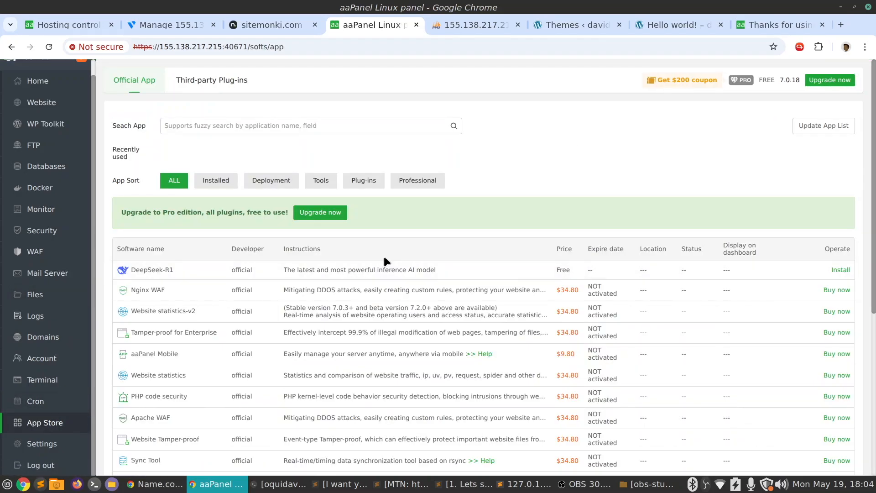
{"action": "scroll", "coordinate": [377, 262], "scroll_direction": "down", "scroll_amount": 4}
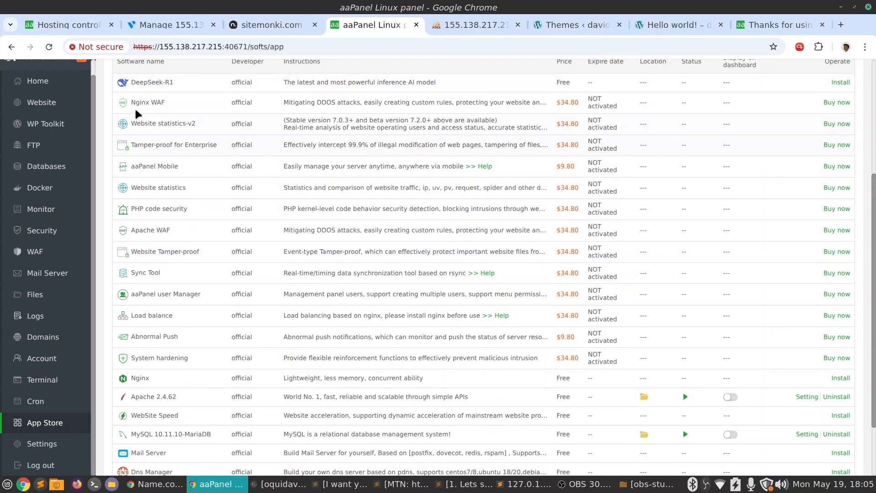
{"action": "left_click", "coordinate": [176, 102]}
{"action": "scroll", "coordinate": [190, 212], "scroll_direction": "down", "scroll_amount": 2}
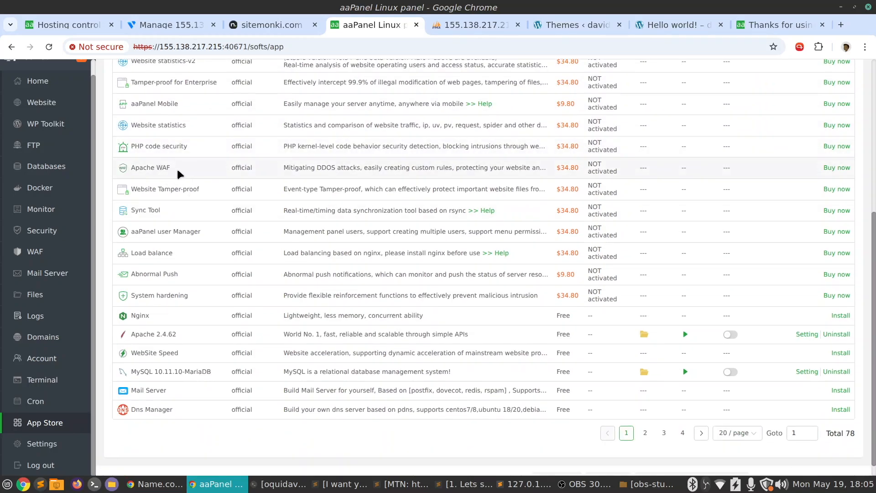
{"action": "scroll", "coordinate": [192, 212], "scroll_direction": "down", "scroll_amount": 1}
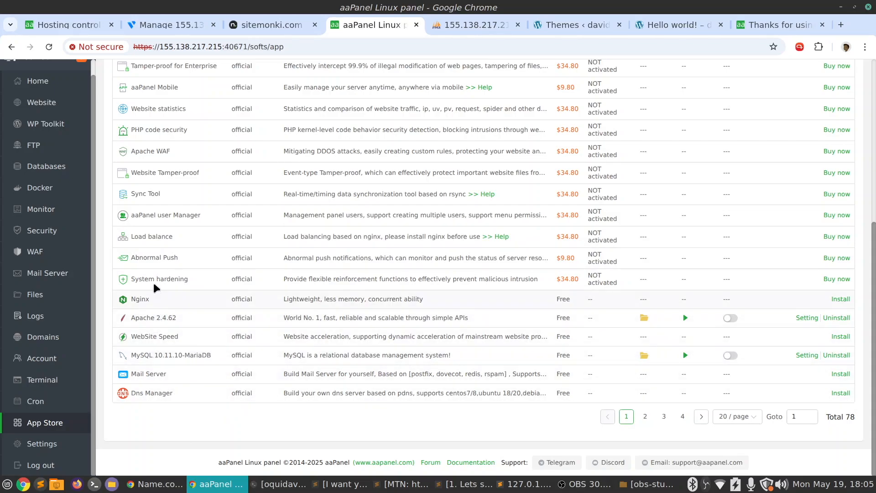
Review the options on the Panel Settings page, from the close-panel switch down to the hidden menu bar setting, without changing any
{"action": "left_click", "coordinate": [51, 444]}
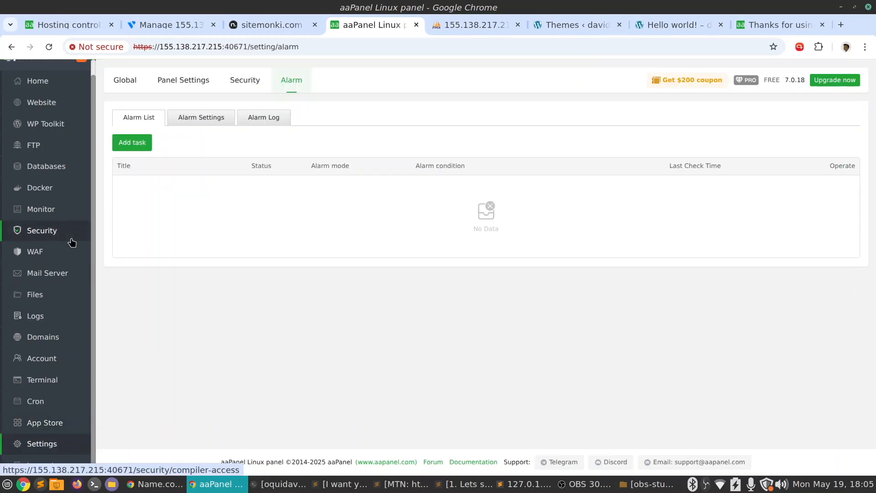
{"action": "left_click", "coordinate": [180, 81]}
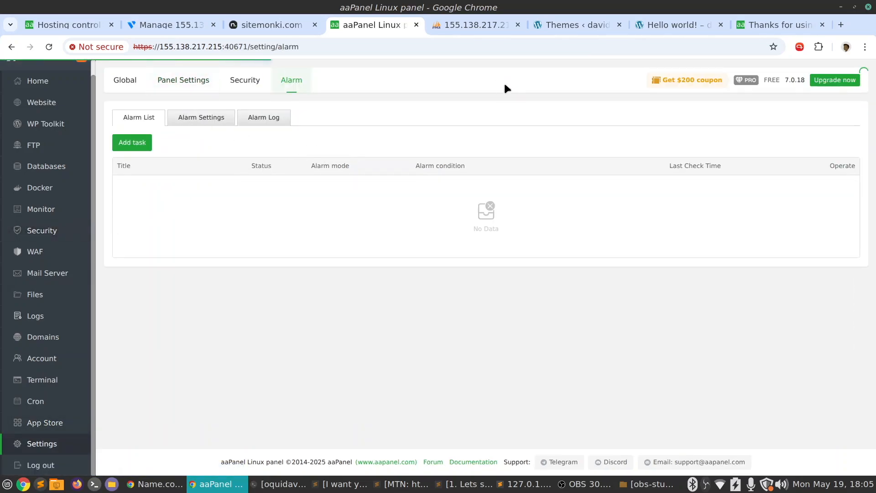
{"action": "scroll", "coordinate": [479, 204], "scroll_direction": "down", "scroll_amount": 2}
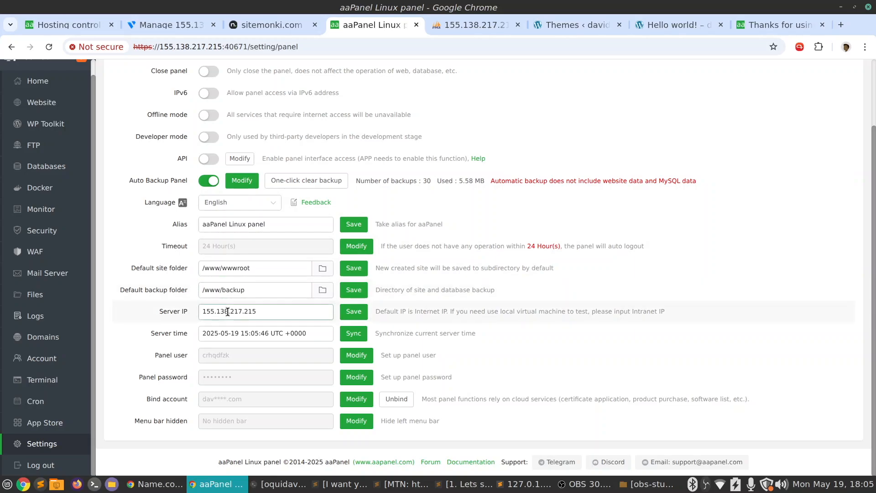
{"action": "scroll", "coordinate": [295, 306], "scroll_direction": "up", "scroll_amount": 2}
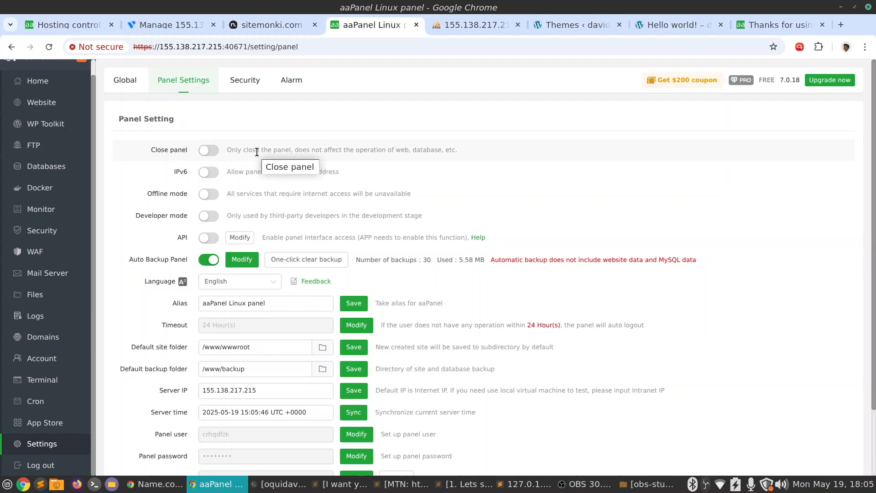
{"action": "scroll", "coordinate": [217, 166], "scroll_direction": "down", "scroll_amount": 2}
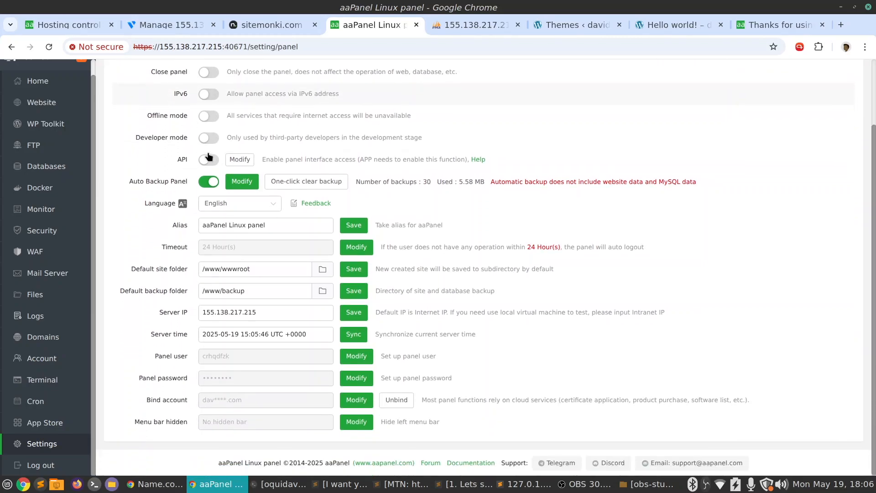
{"action": "scroll", "coordinate": [201, 138], "scroll_direction": "up", "scroll_amount": 2}
Look through the Global settings page down to its Security section, including the Panel SSL, port and temporary login options
{"action": "left_click", "coordinate": [135, 77]}
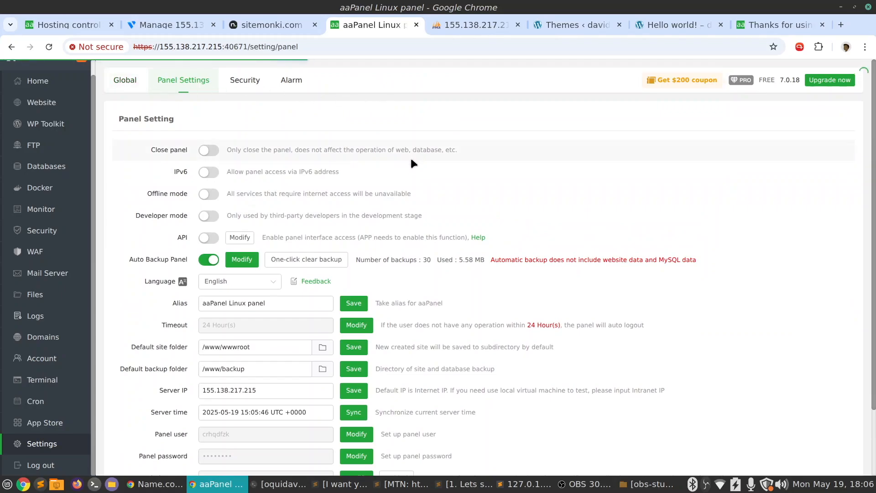
{"action": "scroll", "coordinate": [412, 159], "scroll_direction": "down", "scroll_amount": 4}
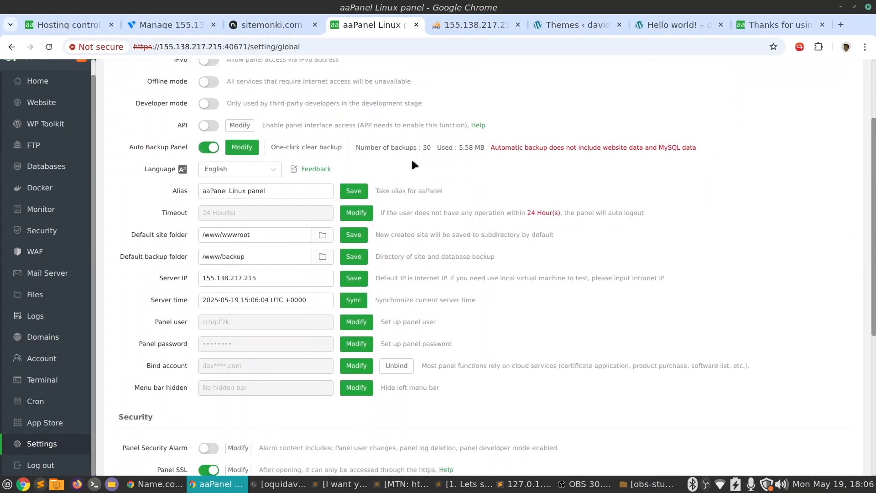
{"action": "scroll", "coordinate": [413, 160], "scroll_direction": "down", "scroll_amount": 4}
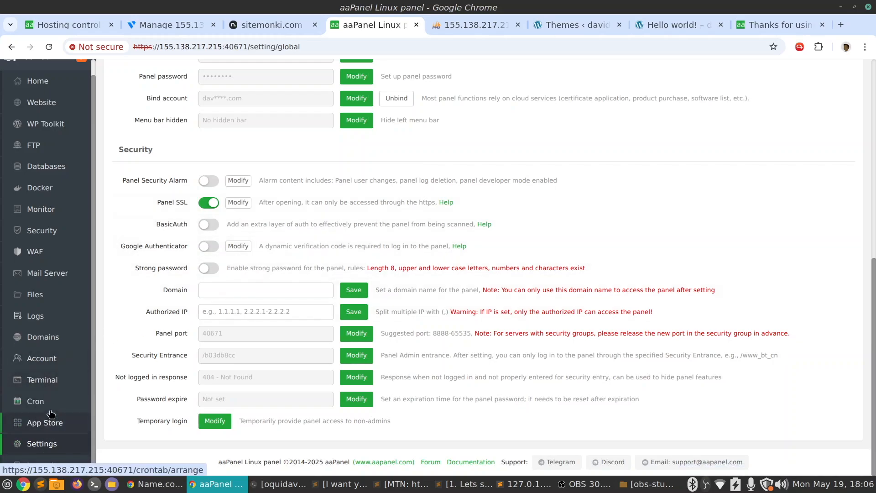
Go to the Home dashboard and review its system status, overview, software and traffic sections
{"action": "scroll", "coordinate": [50, 356], "scroll_direction": "up", "scroll_amount": 1}
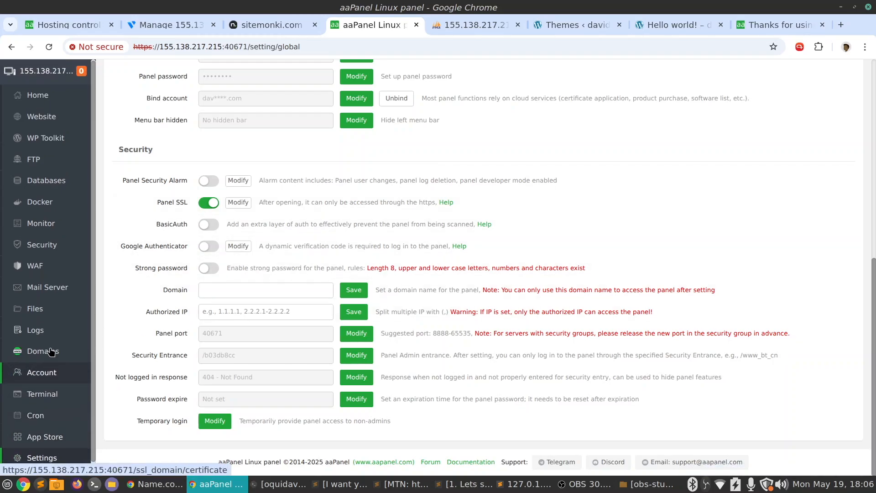
{"action": "left_click", "coordinate": [34, 96]}
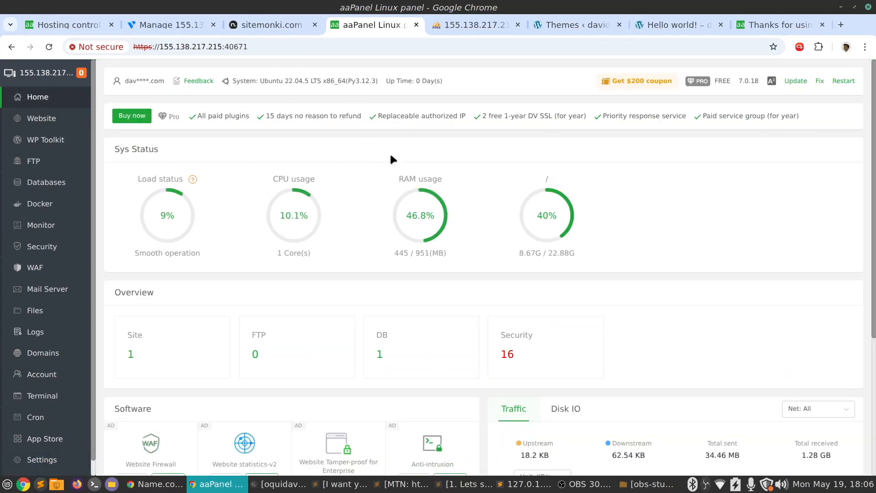
{"action": "scroll", "coordinate": [391, 159], "scroll_direction": "down", "scroll_amount": 5}
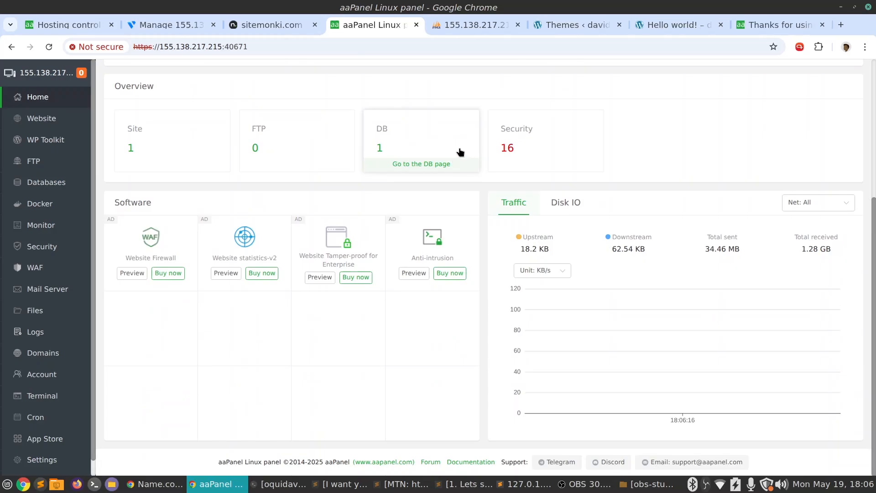
{"action": "scroll", "coordinate": [461, 153], "scroll_direction": "up", "scroll_amount": 5}
{"action": "scroll", "coordinate": [446, 151], "scroll_direction": "down", "scroll_amount": 4}
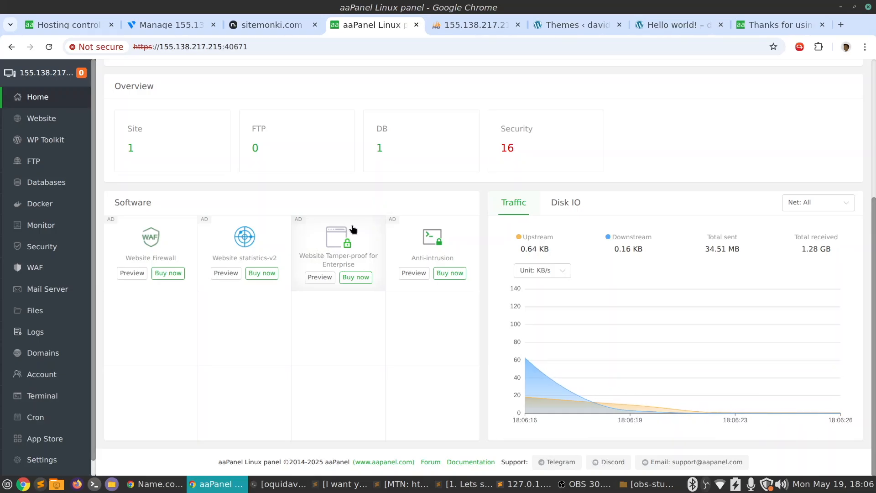
{"action": "scroll", "coordinate": [353, 229], "scroll_direction": "up", "scroll_amount": 5}
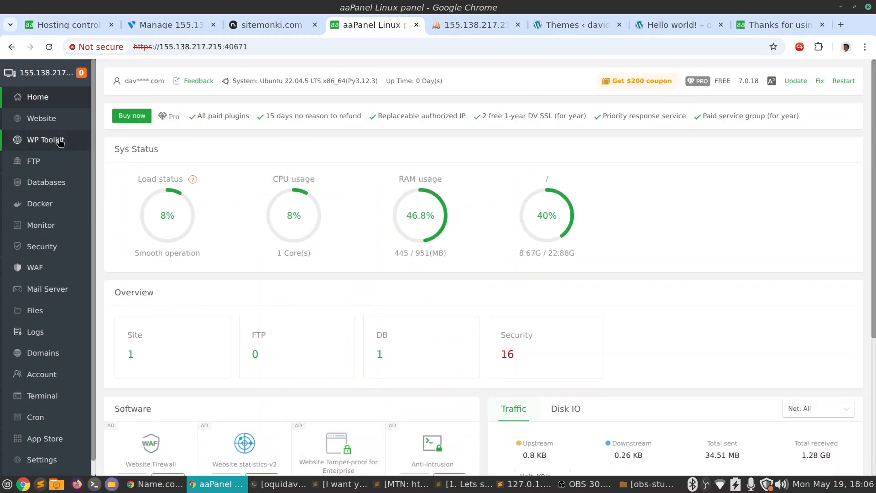
Check the local WordPress site list in WP Toolkit, and return to the Home dashboard to look over its resource gauges and overview
{"action": "left_click", "coordinate": [60, 141]}
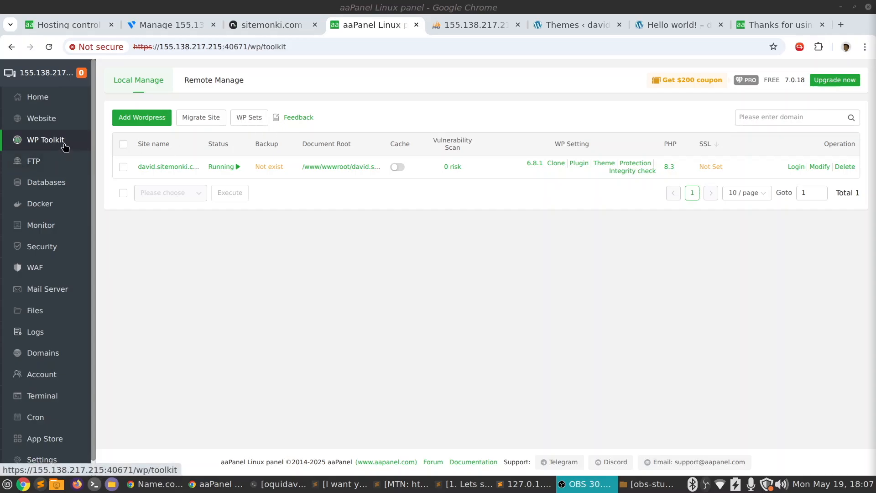
{"action": "left_click", "coordinate": [156, 275]}
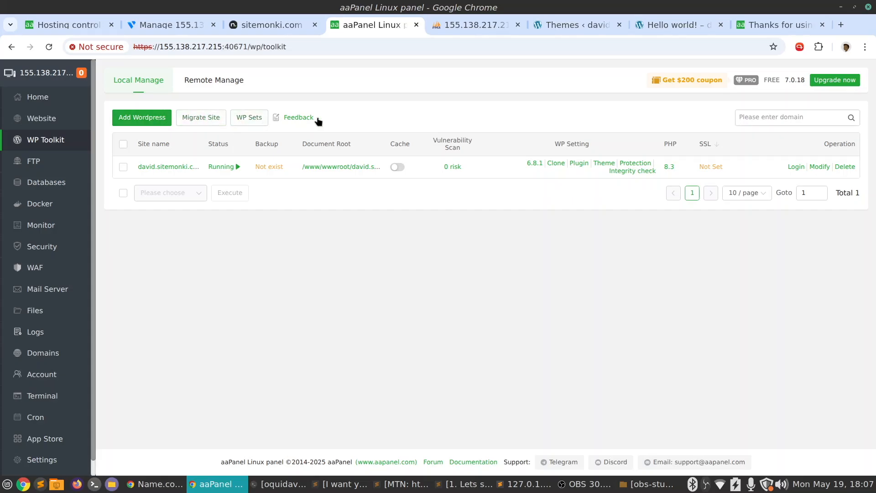
{"action": "left_click", "coordinate": [38, 98]}
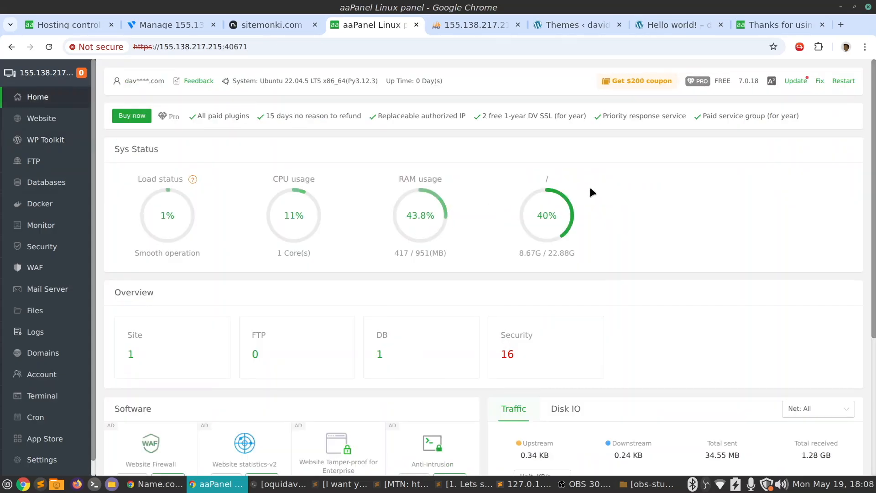
{"action": "scroll", "coordinate": [590, 189], "scroll_direction": "down", "scroll_amount": 2}
{"action": "scroll", "coordinate": [590, 191], "scroll_direction": "up", "scroll_amount": 2}
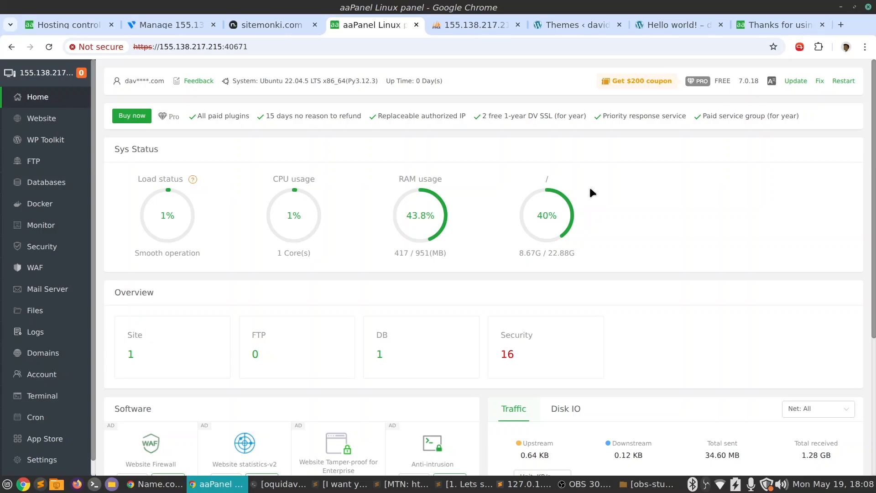
{"action": "scroll", "coordinate": [590, 189], "scroll_direction": "down", "scroll_amount": 3}
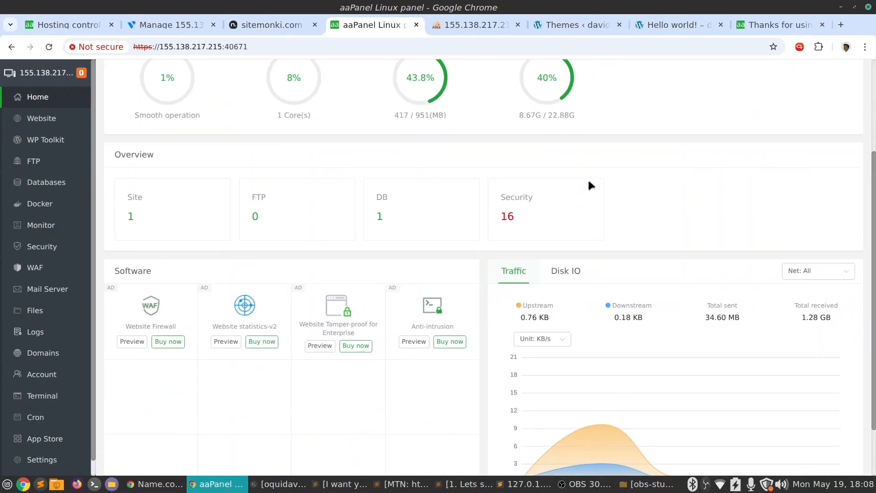
{"action": "scroll", "coordinate": [591, 185], "scroll_direction": "up", "scroll_amount": 3}
{"action": "scroll", "coordinate": [585, 177], "scroll_direction": "up", "scroll_amount": 1}
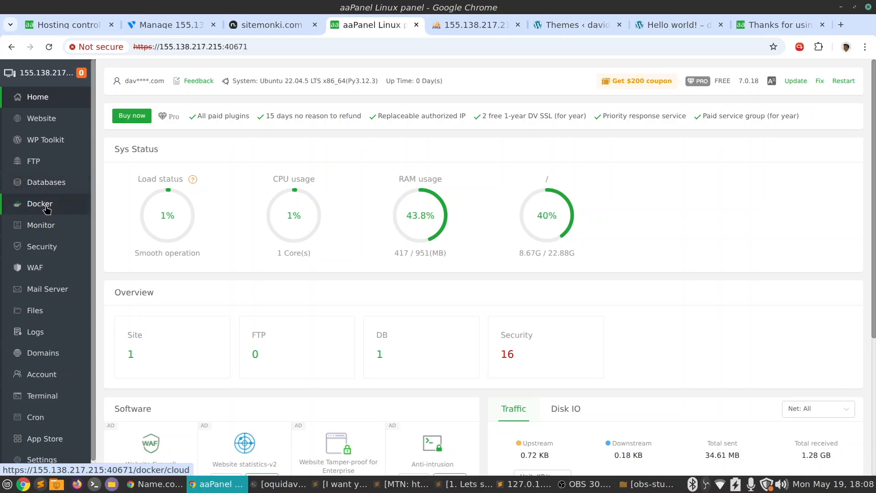
Visit the Docker section briefly and return to Home to point out the system version line above the status gauges
{"action": "left_click", "coordinate": [64, 204]}
{"action": "left_click", "coordinate": [57, 99]}
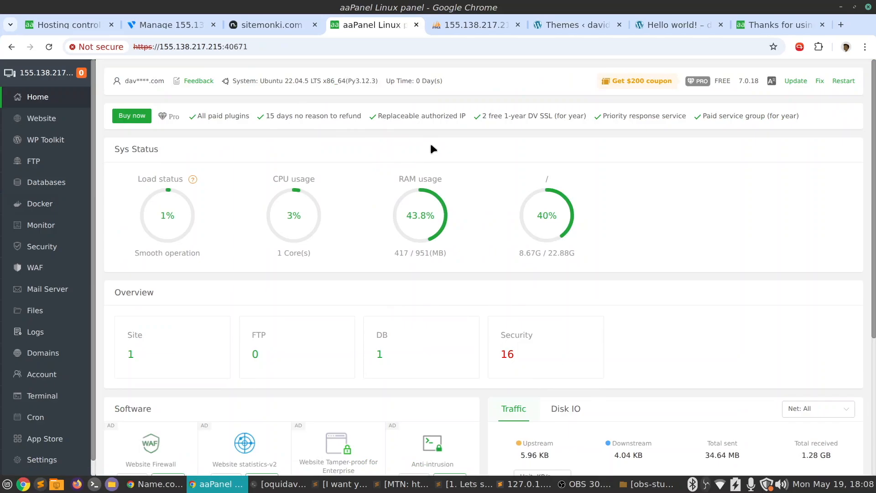
{"action": "scroll", "coordinate": [432, 147], "scroll_direction": "down", "scroll_amount": 3}
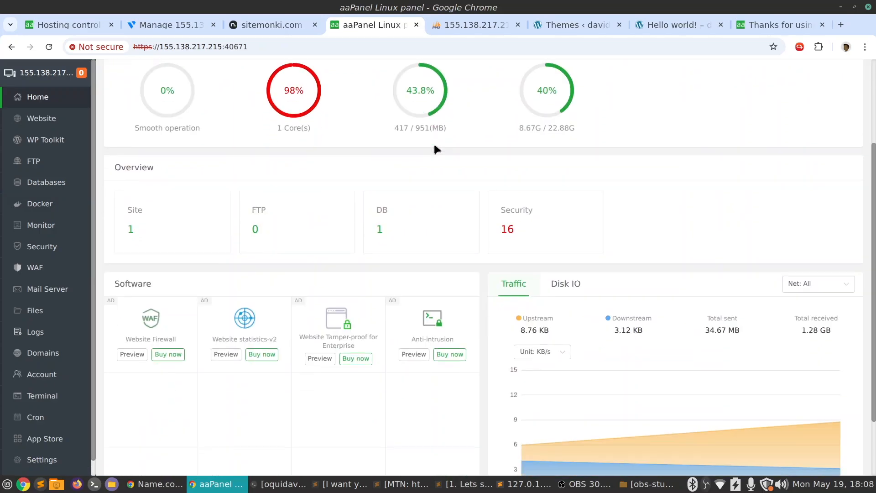
{"action": "scroll", "coordinate": [434, 146], "scroll_direction": "up", "scroll_amount": 3}
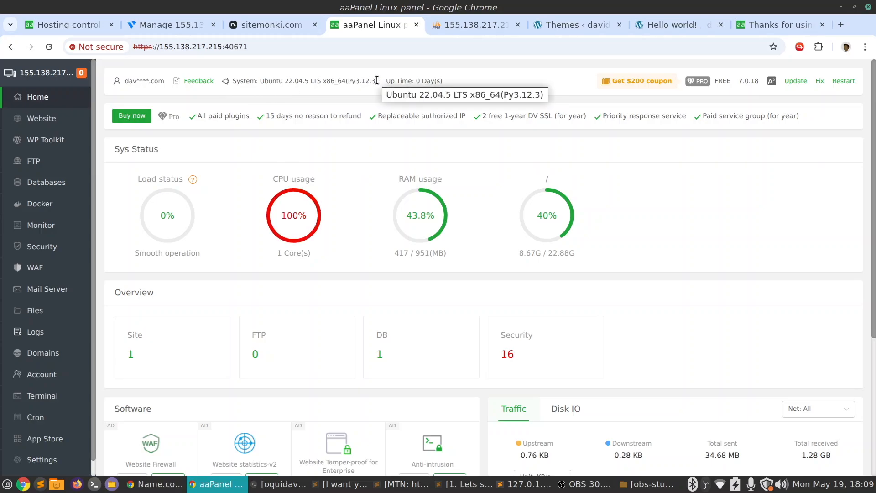
Switch to Vultr and show the Cloud Compute list with the panel.sitemonki.com server, glancing at the sitemonki.com DNS page
{"action": "left_click", "coordinate": [152, 28]}
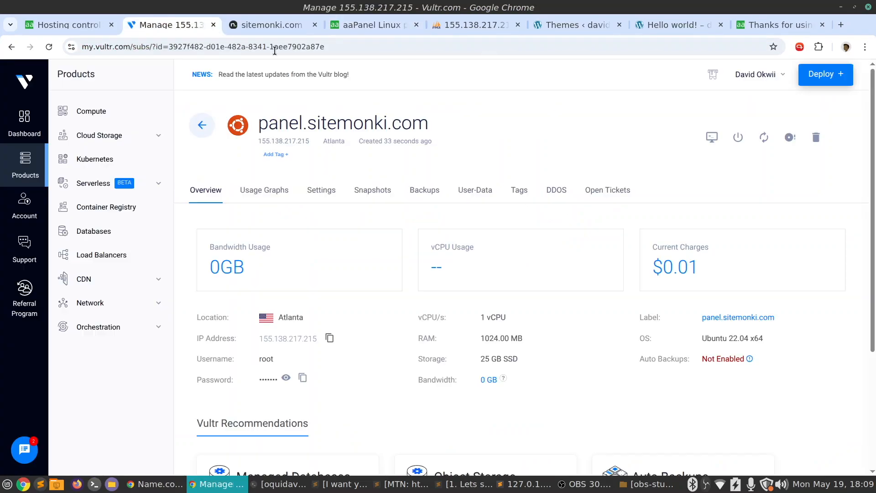
{"action": "left_click", "coordinate": [208, 123]}
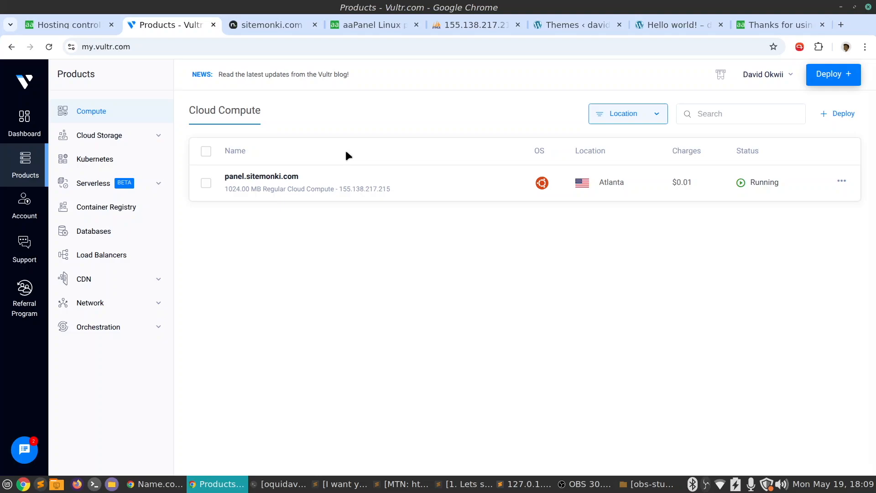
{"action": "left_click", "coordinate": [78, 24]}
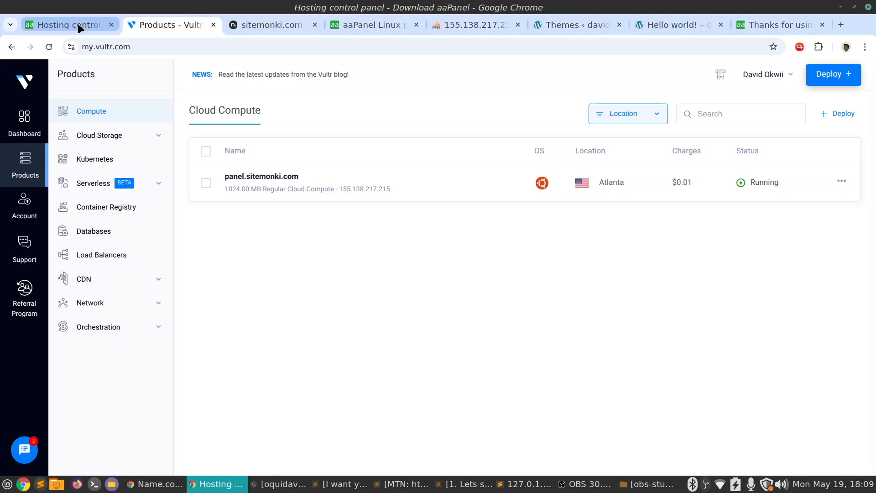
{"action": "left_click", "coordinate": [201, 25]}
{"action": "left_click", "coordinate": [260, 21]}
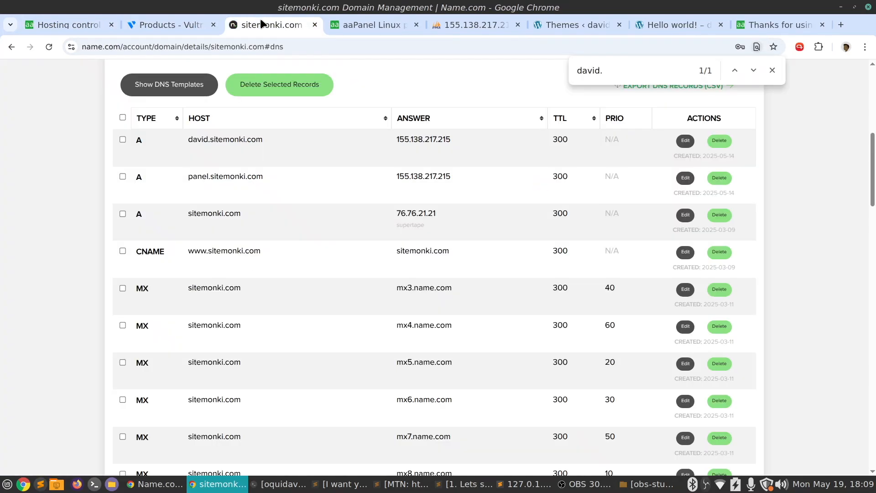
{"action": "left_click", "coordinate": [191, 23]}
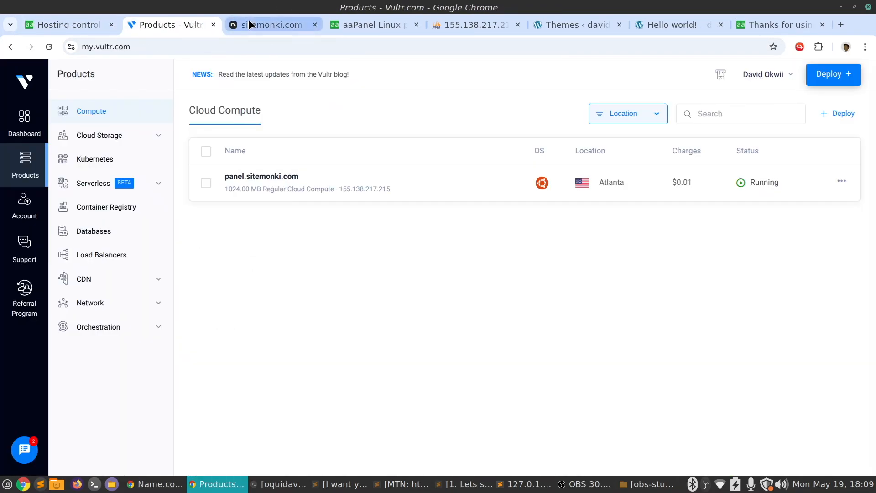
Switch to Name.com, close the page search and review the DNS records of sitemonki.com
{"action": "left_click", "coordinate": [248, 21]}
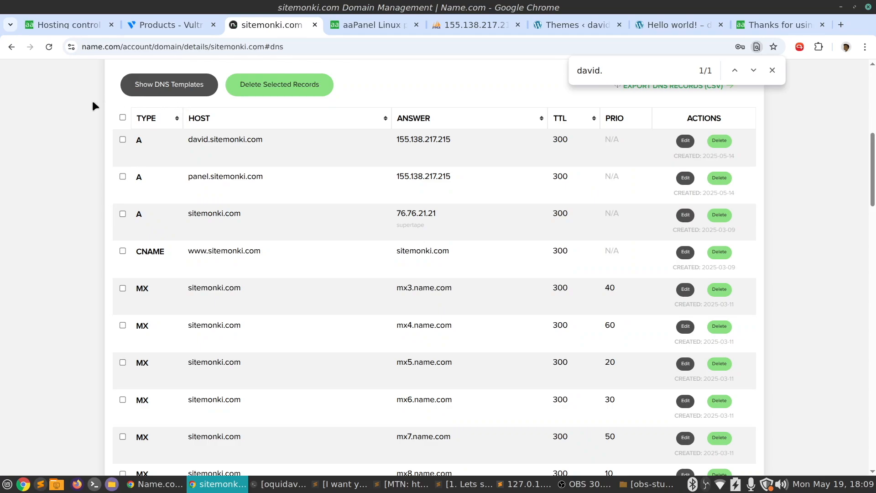
{"action": "scroll", "coordinate": [89, 182], "scroll_direction": "down", "scroll_amount": 3}
{"action": "scroll", "coordinate": [89, 182], "scroll_direction": "up", "scroll_amount": 2}
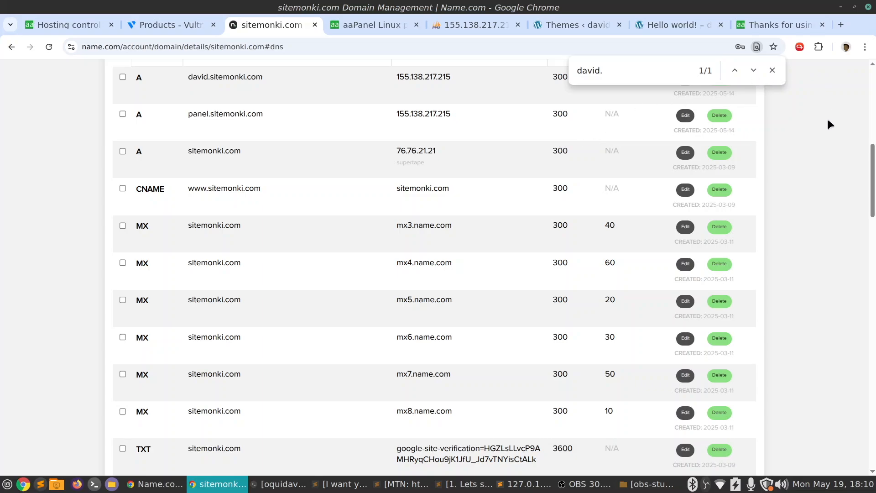
{"action": "left_click", "coordinate": [776, 76]}
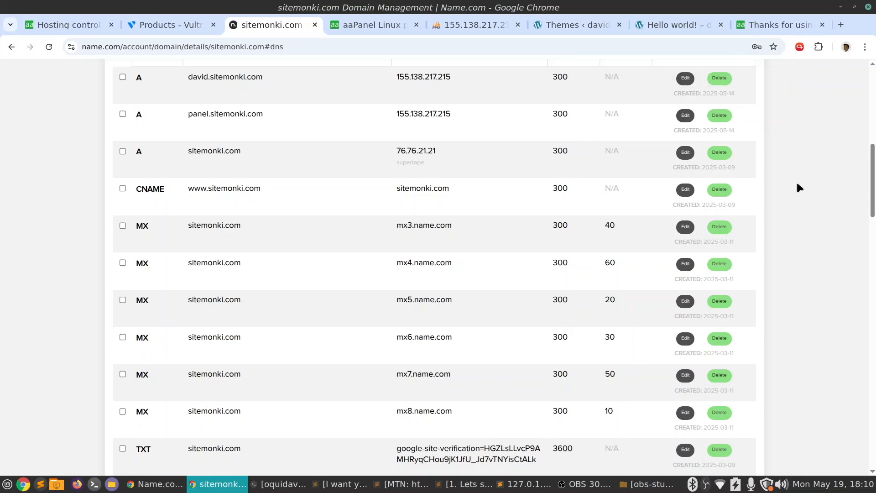
{"action": "scroll", "coordinate": [798, 185], "scroll_direction": "up", "scroll_amount": 5}
{"action": "scroll", "coordinate": [798, 187], "scroll_direction": "down", "scroll_amount": 2}
{"action": "scroll", "coordinate": [799, 187], "scroll_direction": "down", "scroll_amount": 5}
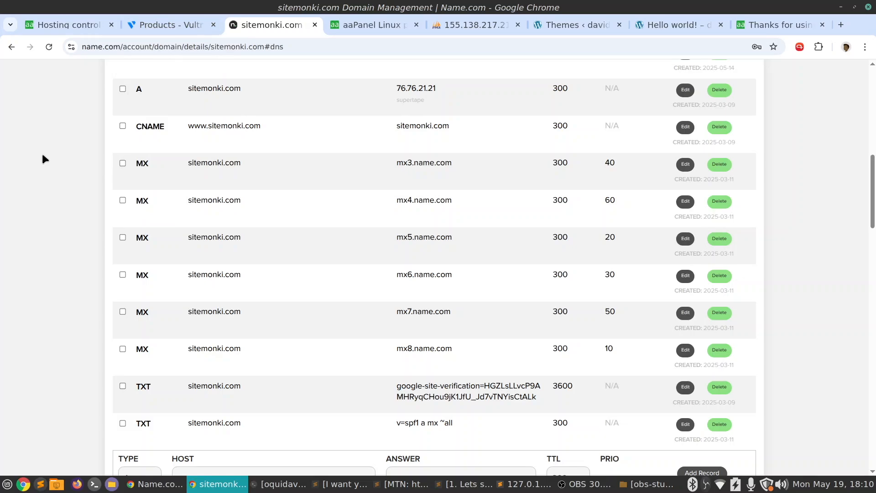
Revisit the Vultr server list and the aaPanel download page with the free install script, and return to the aaPanel dashboard
{"action": "left_click", "coordinate": [182, 27]}
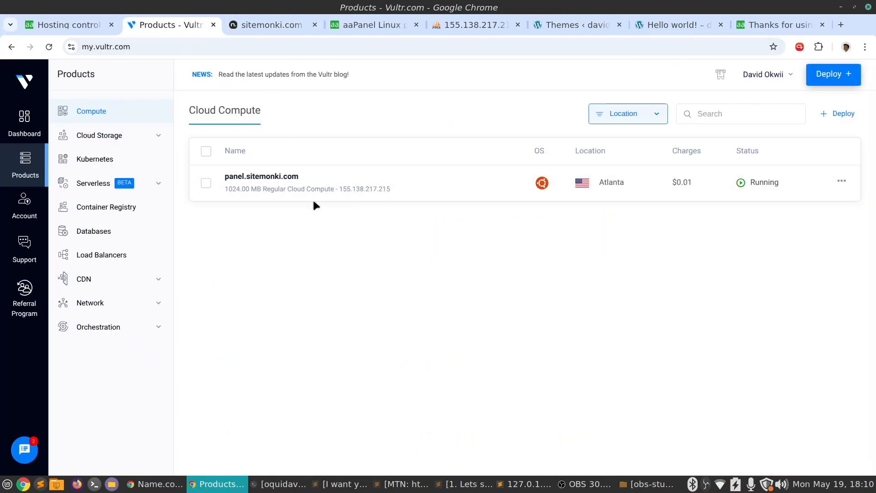
{"action": "left_click", "coordinate": [78, 27]}
{"action": "left_click", "coordinate": [379, 24]}
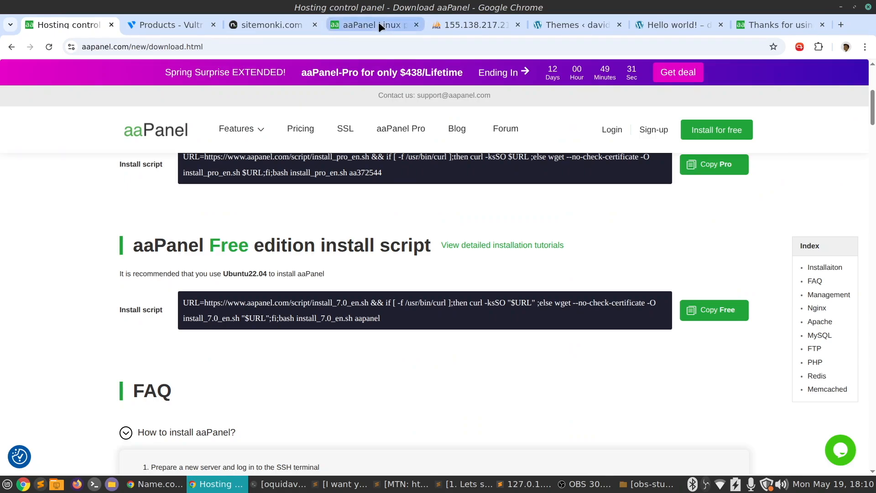